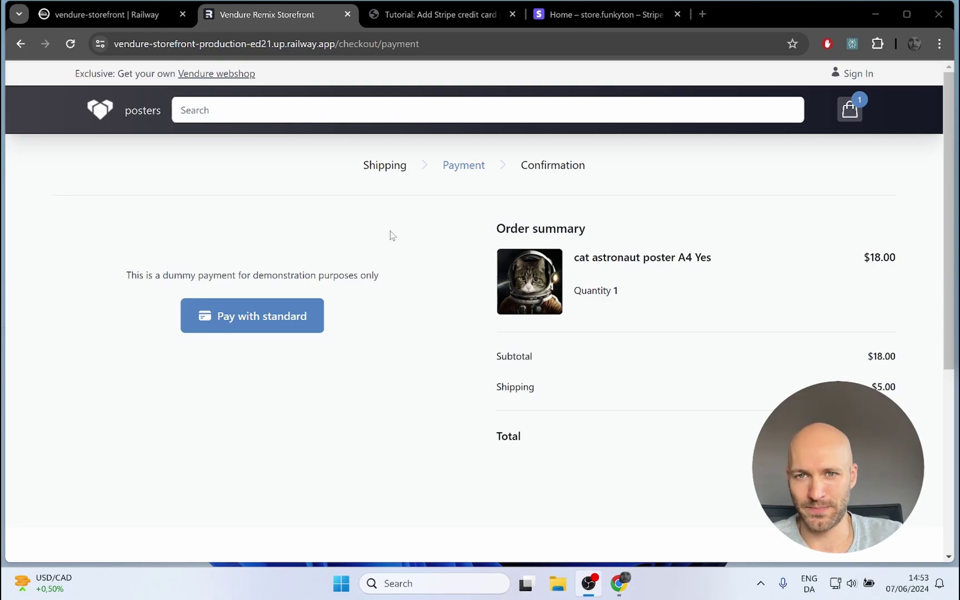
# Step: Switch from the storefront checkout to the 'Tutorial: Add Stripe credit card payment to Vendure' article
pyautogui.click(400, 16)
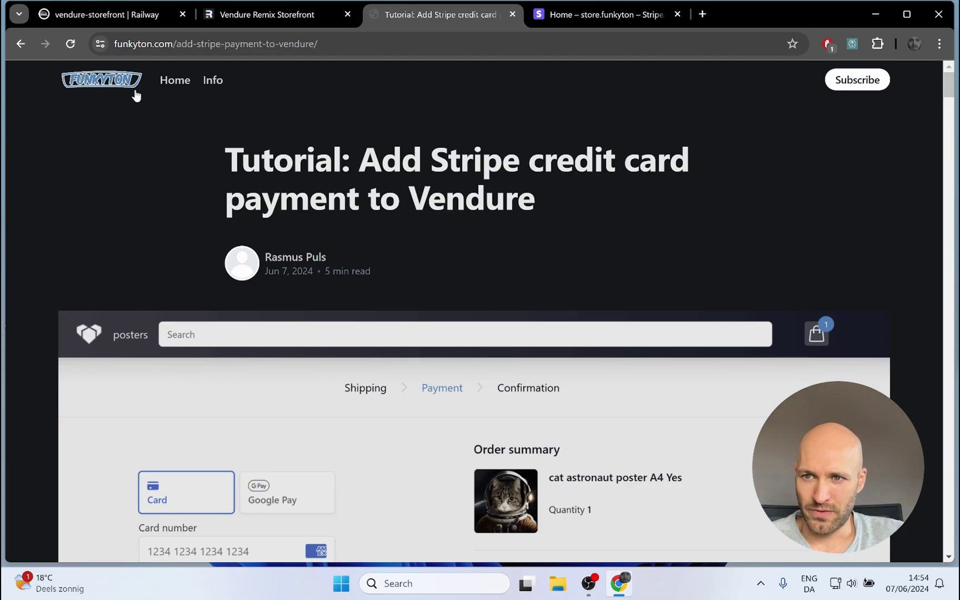
# Step: Read the tutorial down through the Prerequisite and Step 1: Stripe setup sections
pyautogui.scroll(-4, 264, 183)
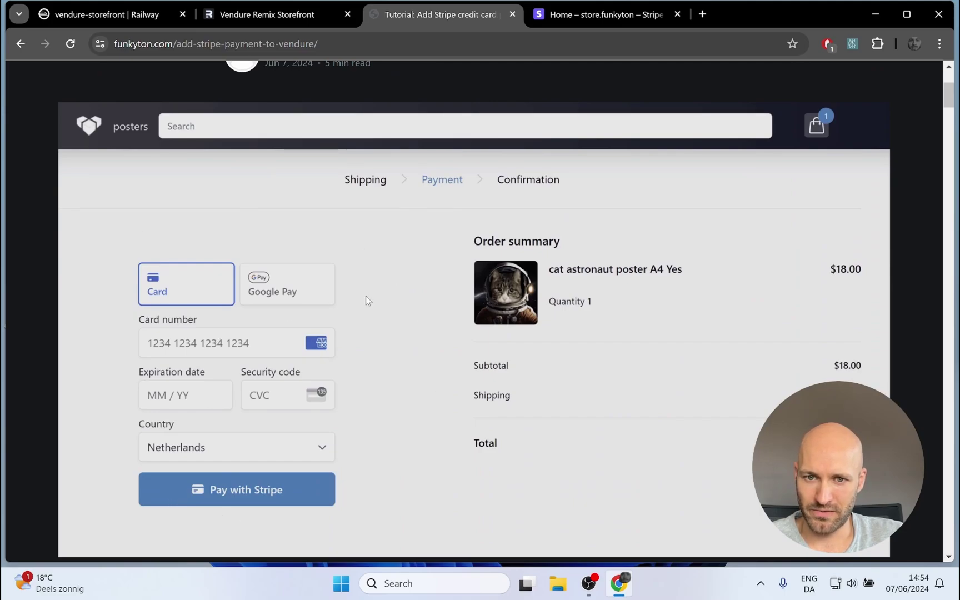
pyautogui.scroll(-7, 380, 290)
pyautogui.scroll(-6, 236, 120)
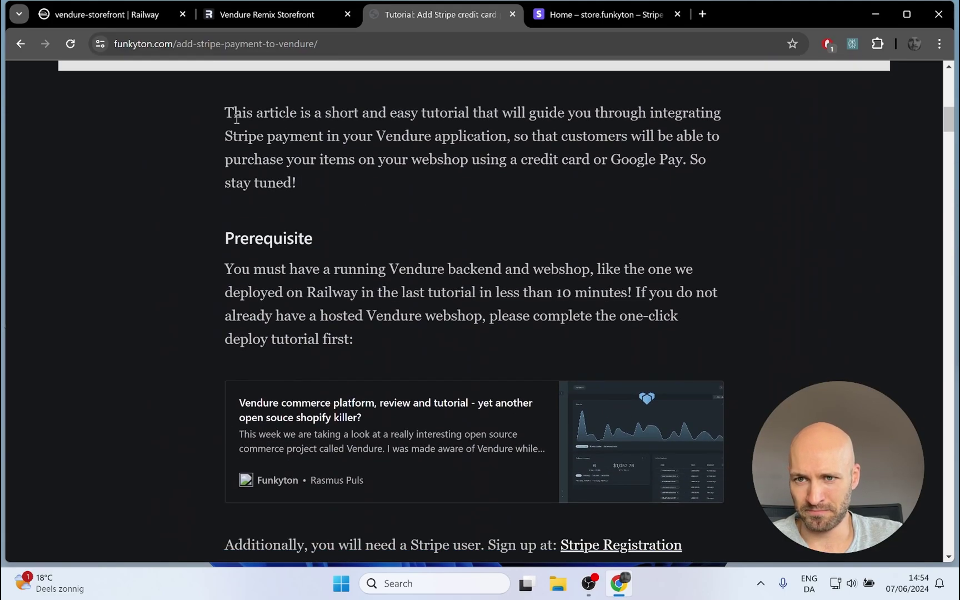
pyautogui.scroll(-1, 223, 144)
pyautogui.scroll(-1, 211, 239)
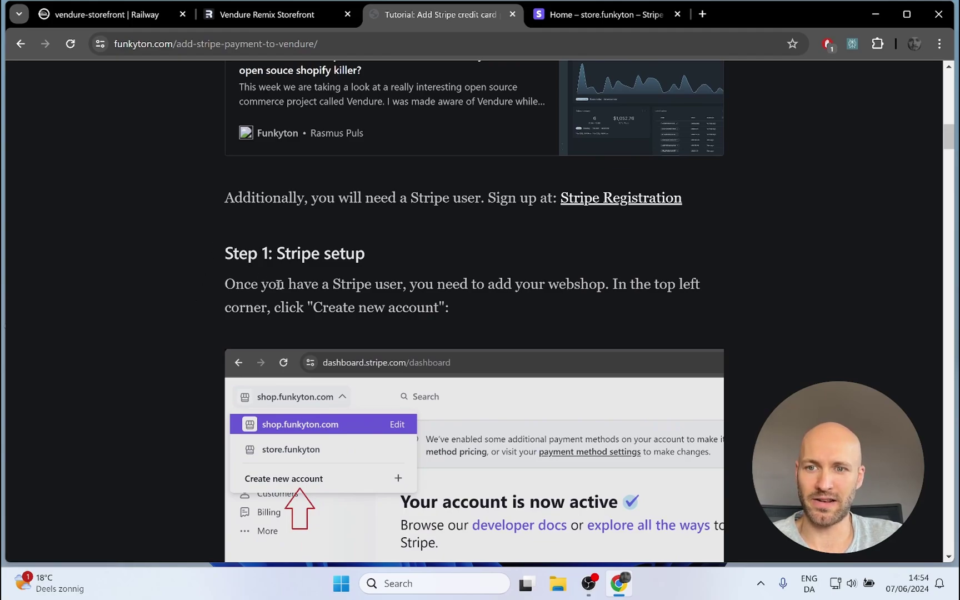
pyautogui.scroll(-1, 466, 271)
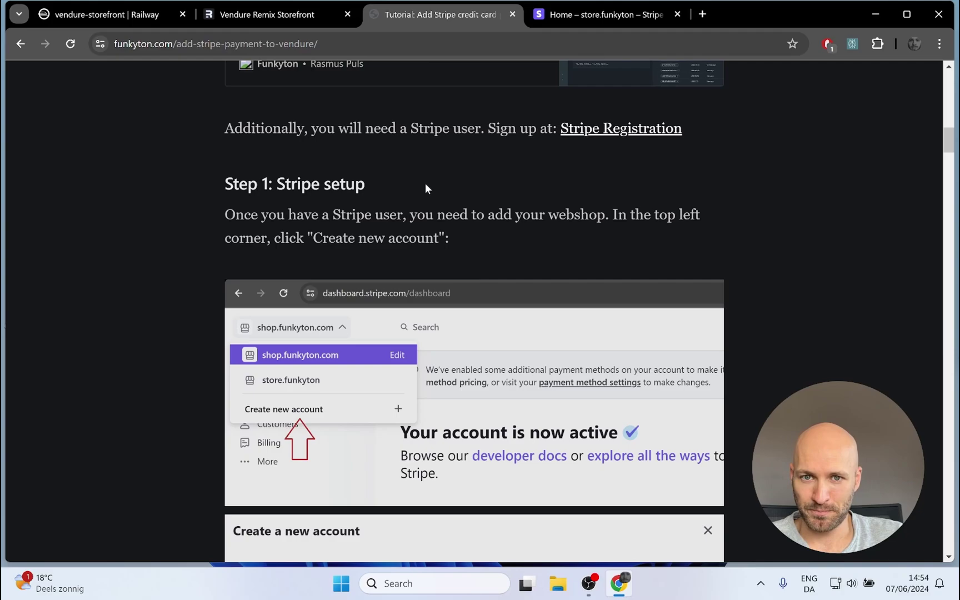
pyautogui.scroll(5, 336, 184)
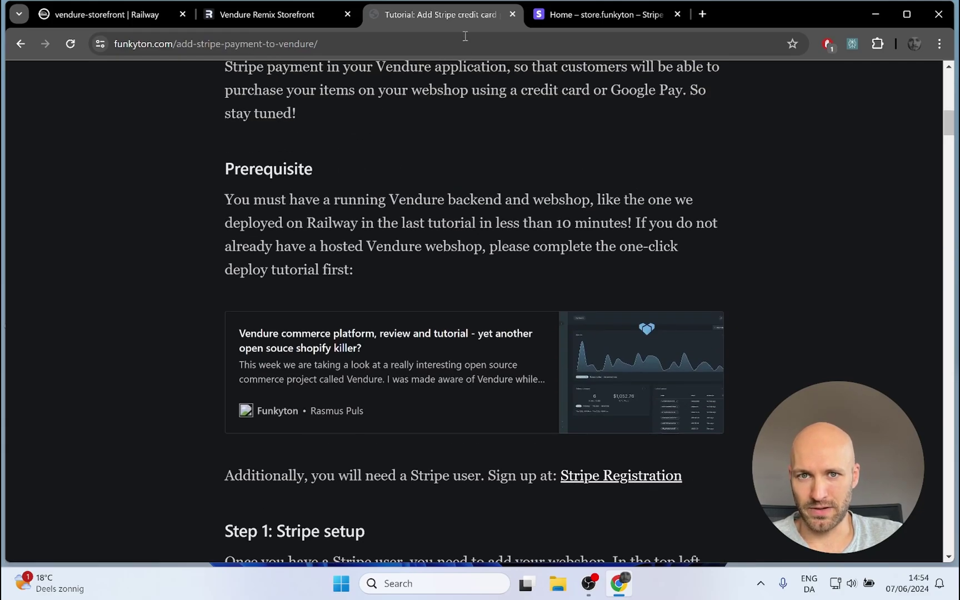
pyautogui.scroll(4, 343, 258)
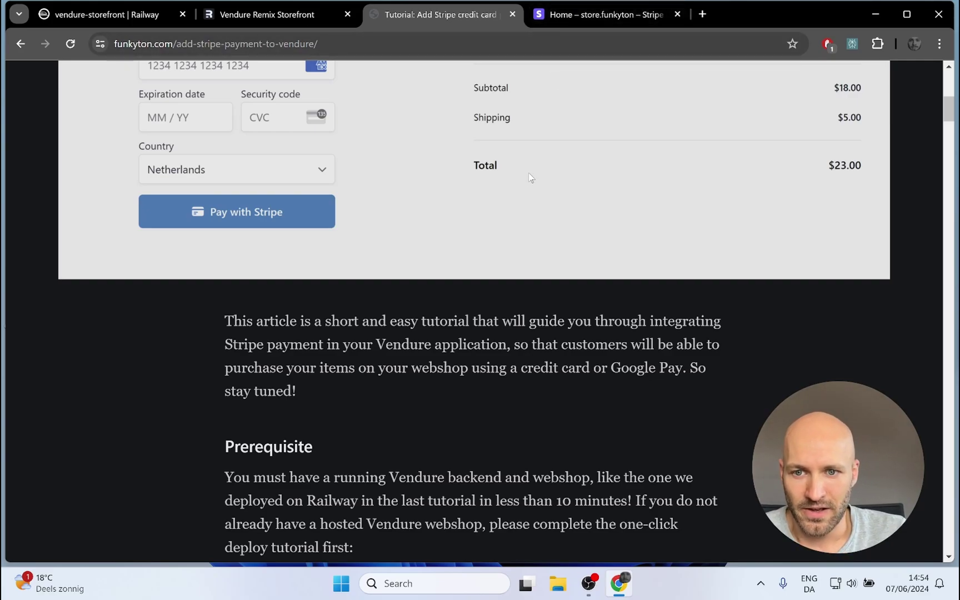
pyautogui.scroll(-3, 530, 178)
pyautogui.scroll(-4, 405, 233)
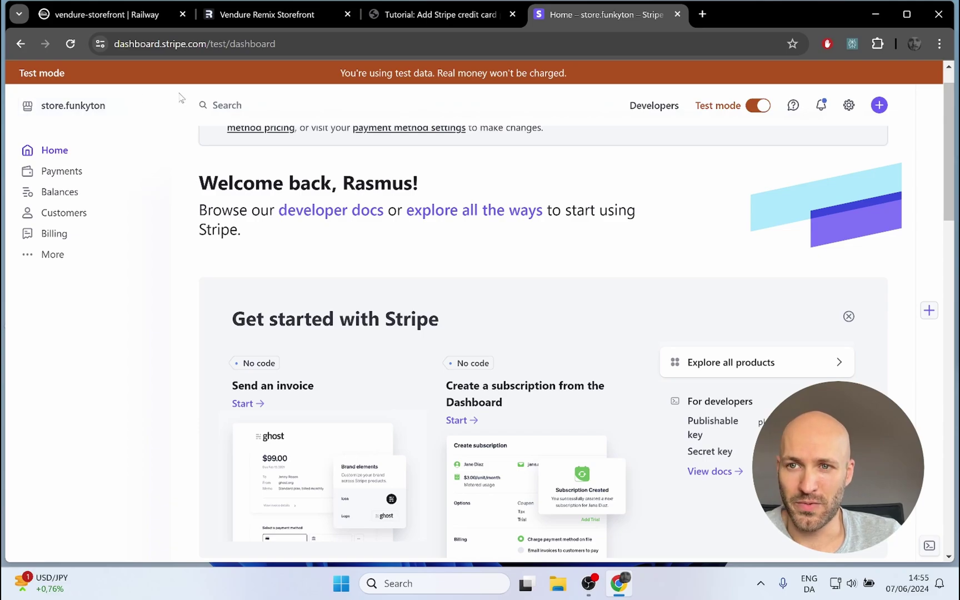
# Step: Create a new Stripe account named demo.funkyton.com from the account switcher
pyautogui.click(91, 111)
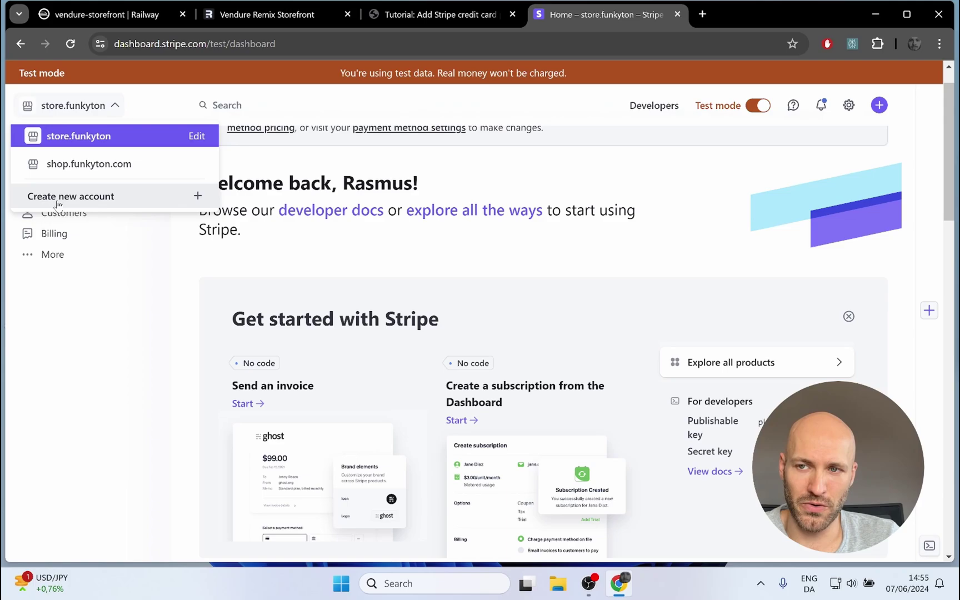
pyautogui.click(63, 200)
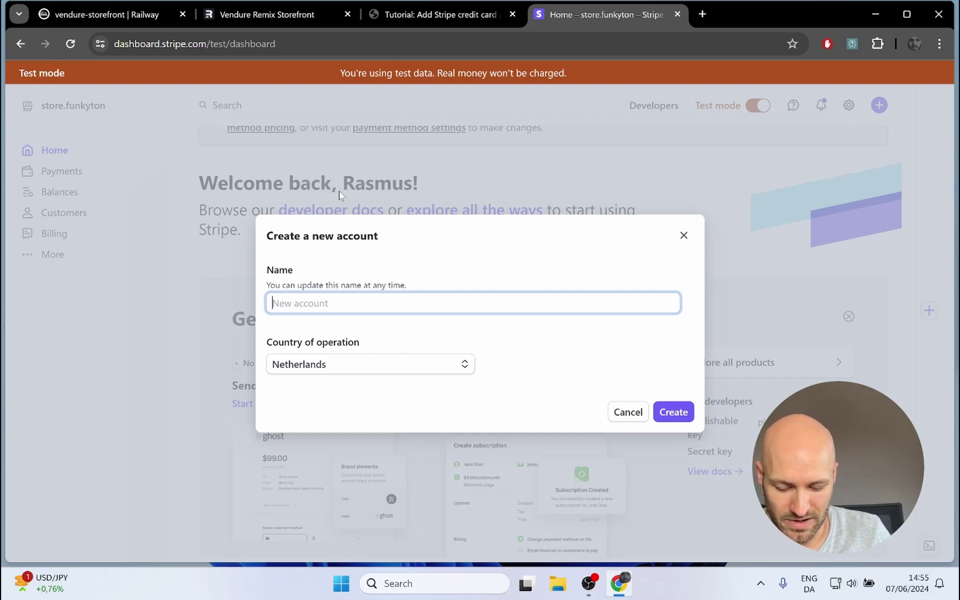
pyautogui.write('demo')
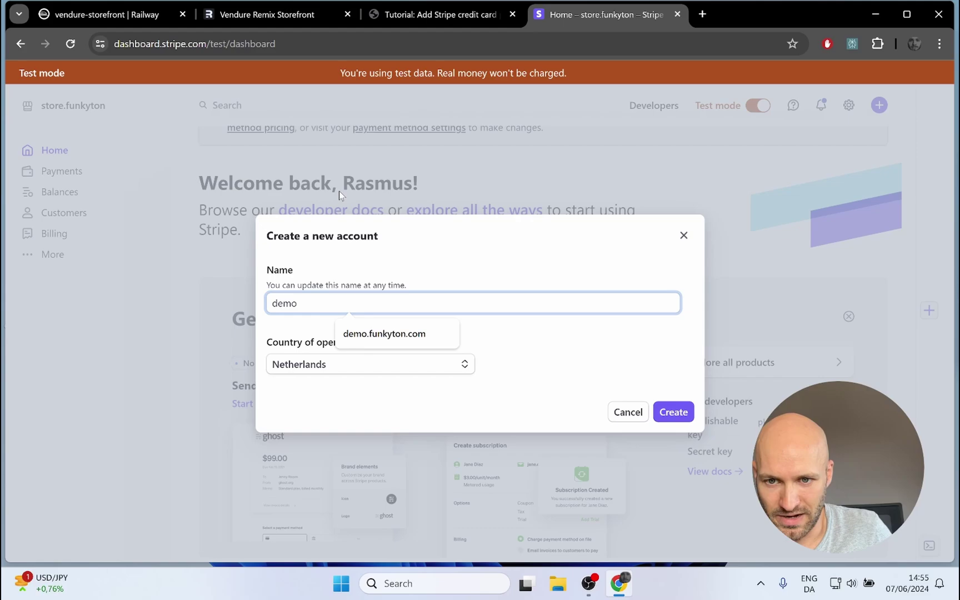
pyautogui.press('Down')
pyautogui.press('Return')
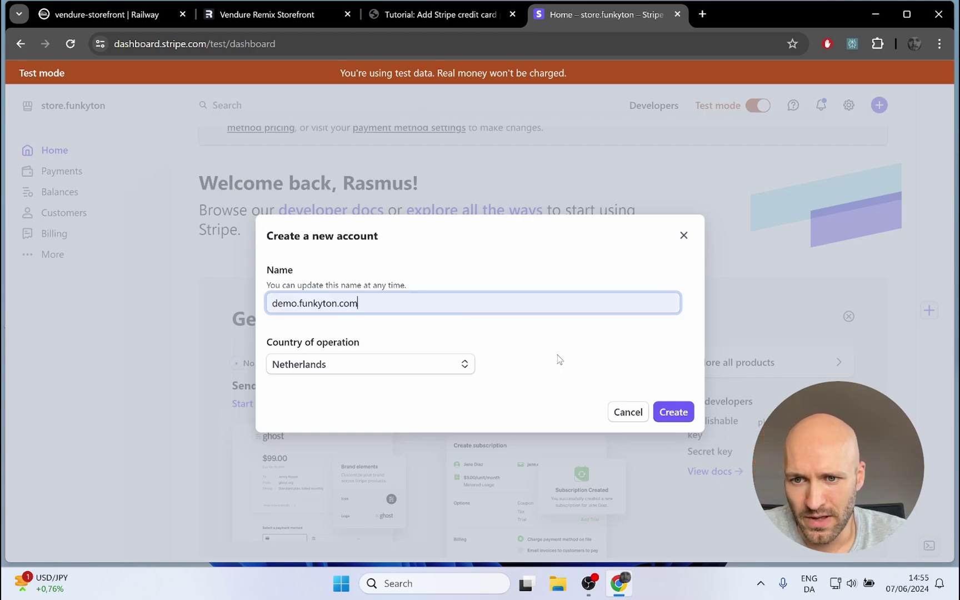
pyautogui.click(682, 416)
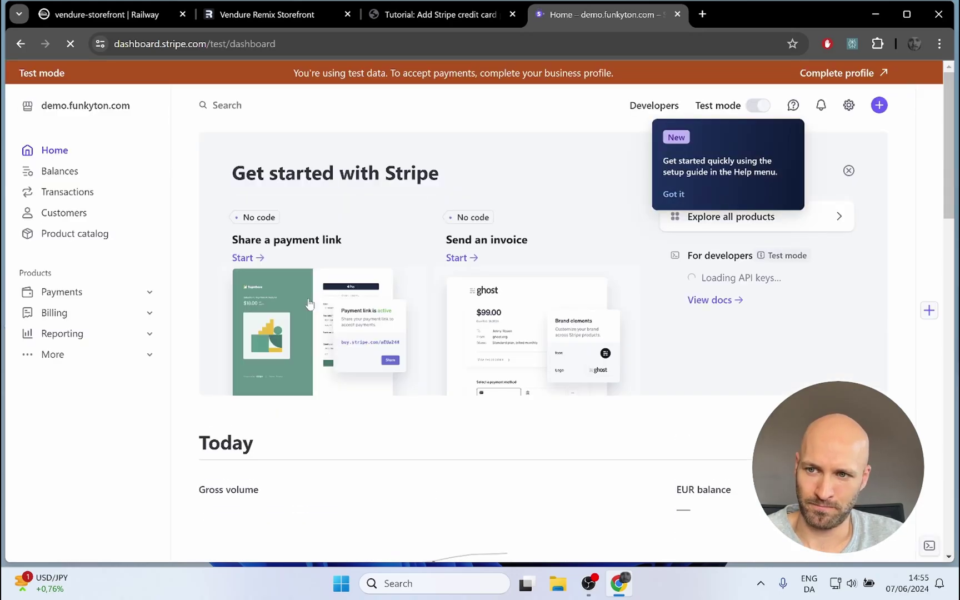
# Step: Translate the payments activation form to English and submit Natural person in Netherlands
pyautogui.click(832, 78)
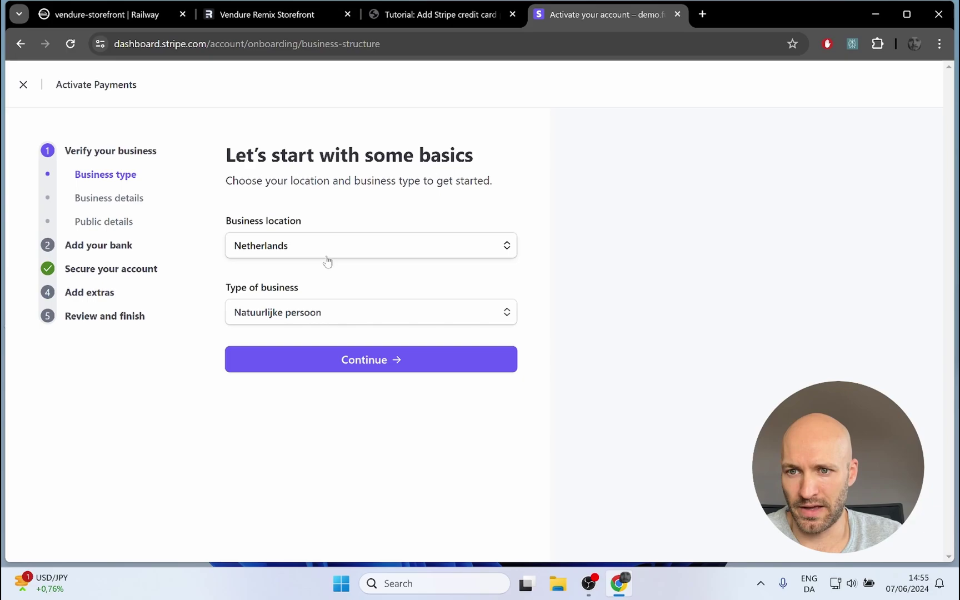
pyautogui.rightClick(526, 162)
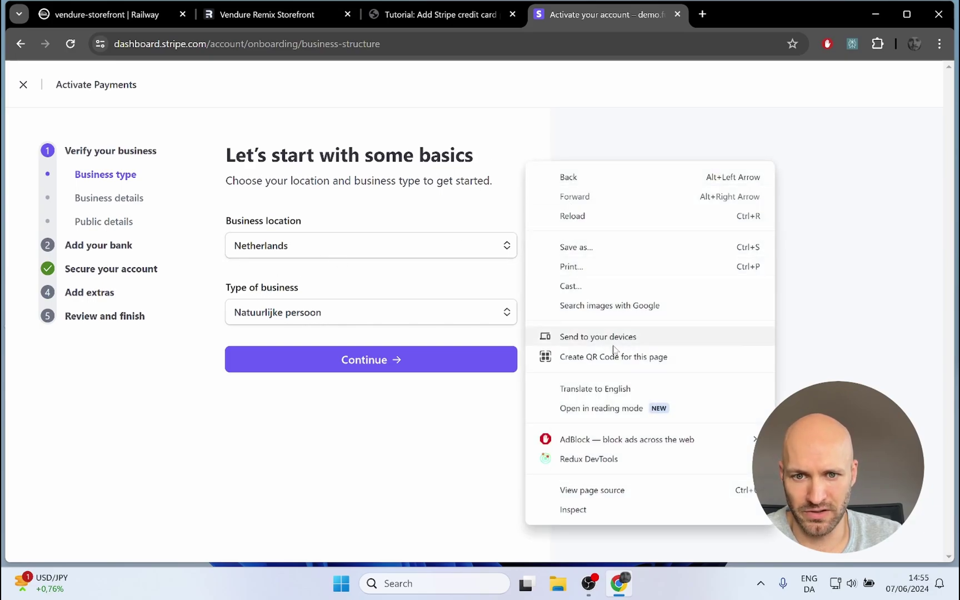
pyautogui.click(595, 389)
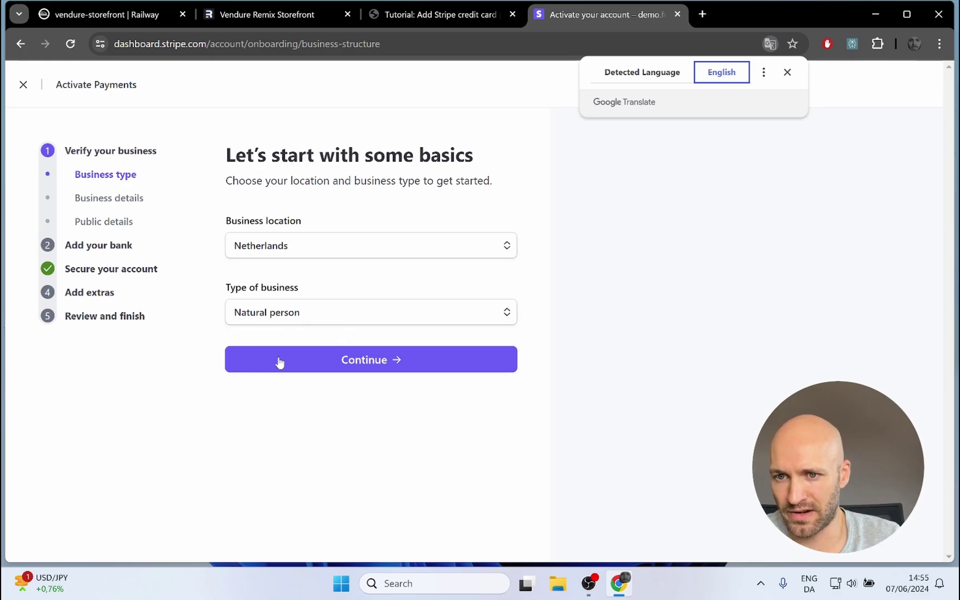
pyautogui.click(282, 368)
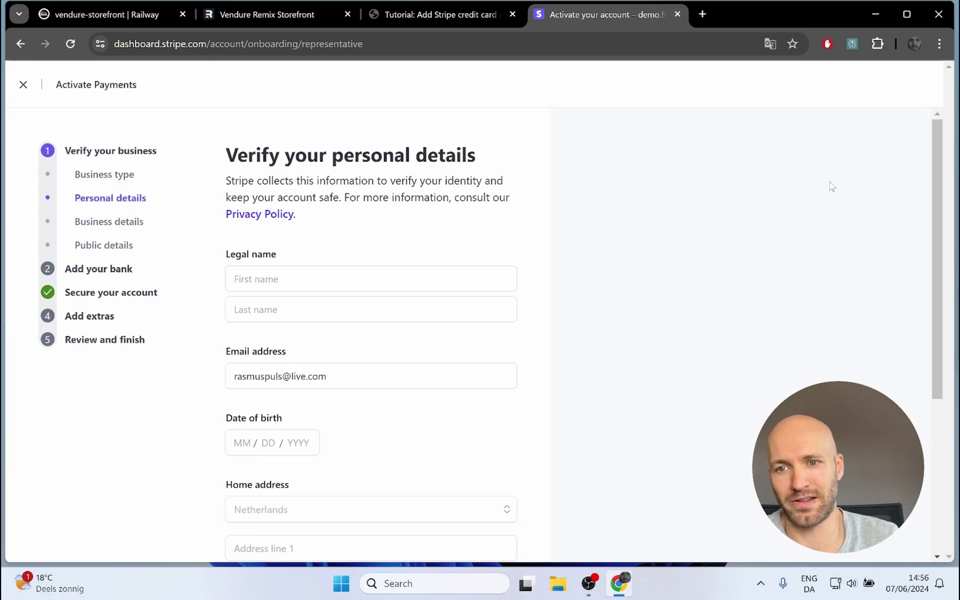
# Step: Continue past Personal details to the Business details step
pyautogui.scroll(-1, 303, 286)
pyautogui.scroll(-4, 302, 285)
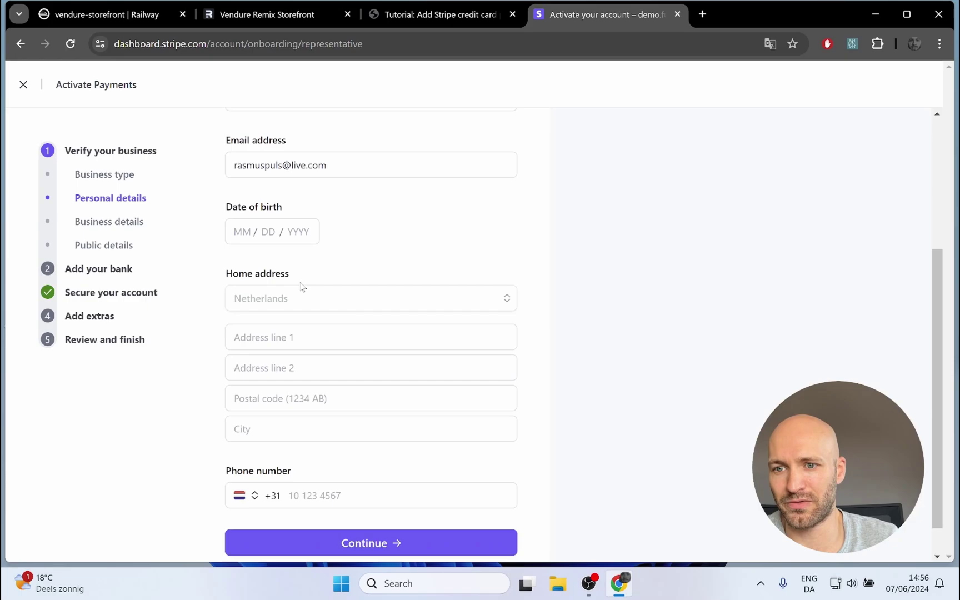
pyautogui.scroll(2, 297, 220)
pyautogui.scroll(3, 297, 220)
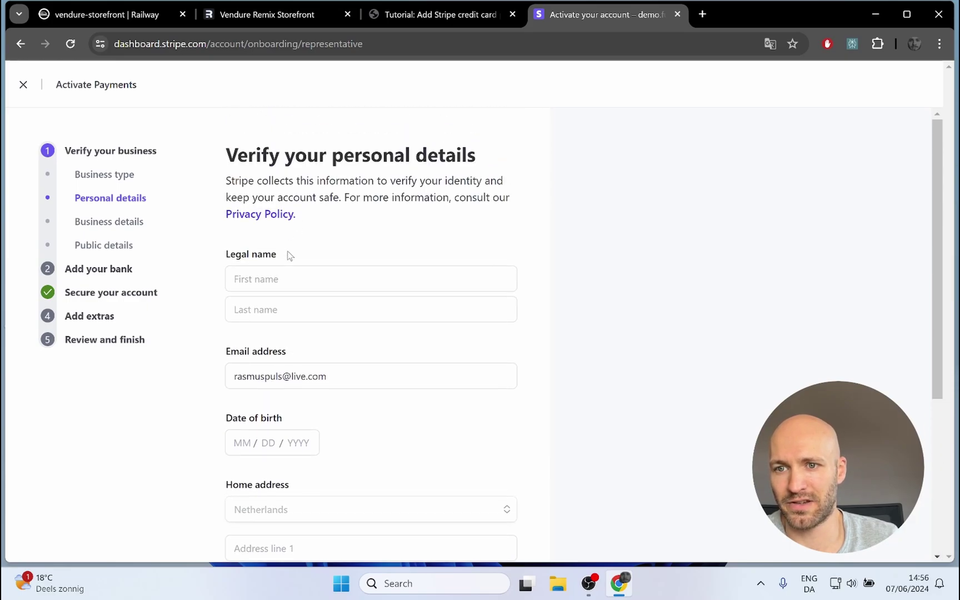
pyautogui.click(110, 221)
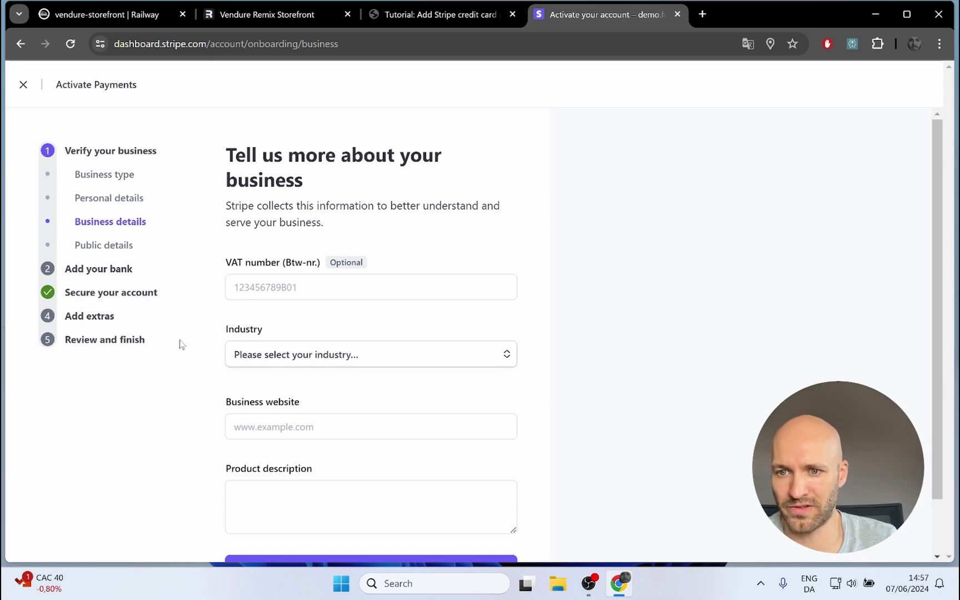
# Step: Set the business industry to Clothing and accessories, then bring up the Railway vendure-storefront tab
pyautogui.click(259, 359)
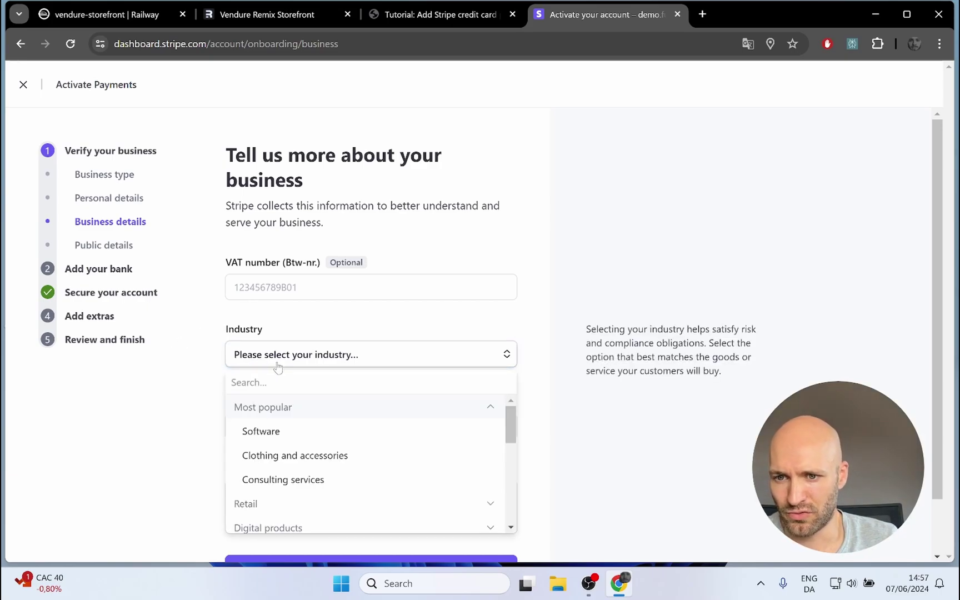
pyautogui.click(295, 456)
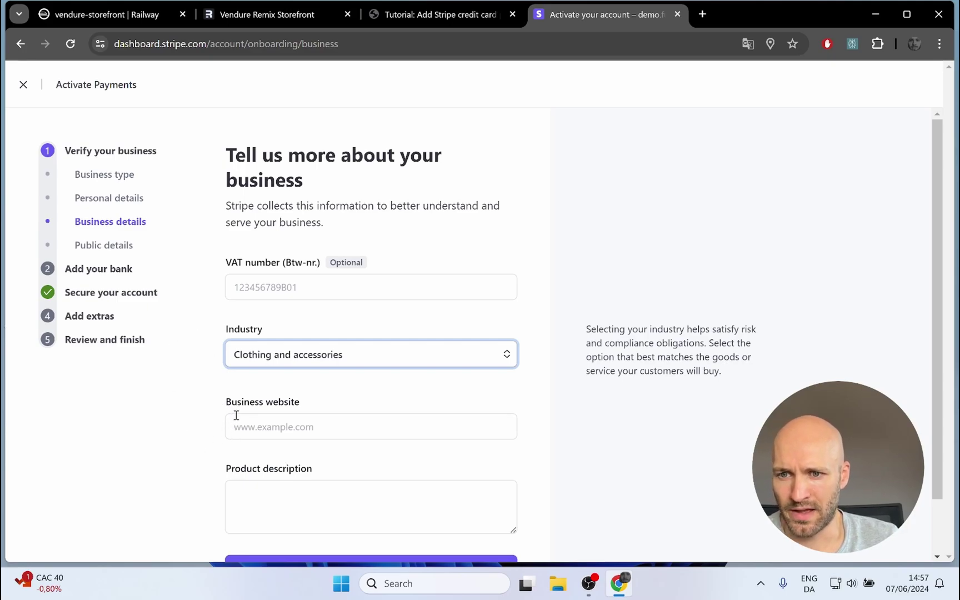
pyautogui.scroll(-1, 214, 428)
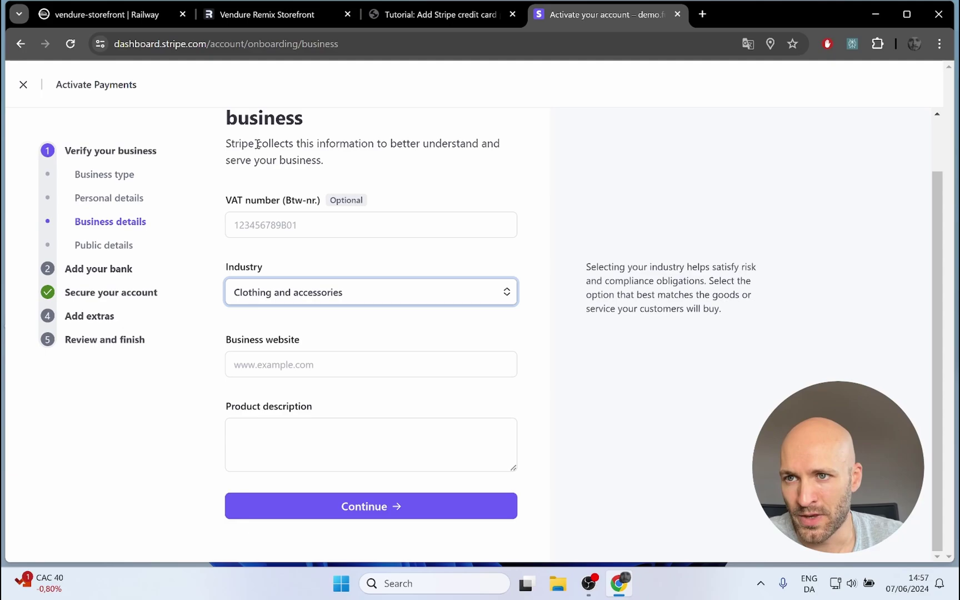
pyautogui.click(110, 15)
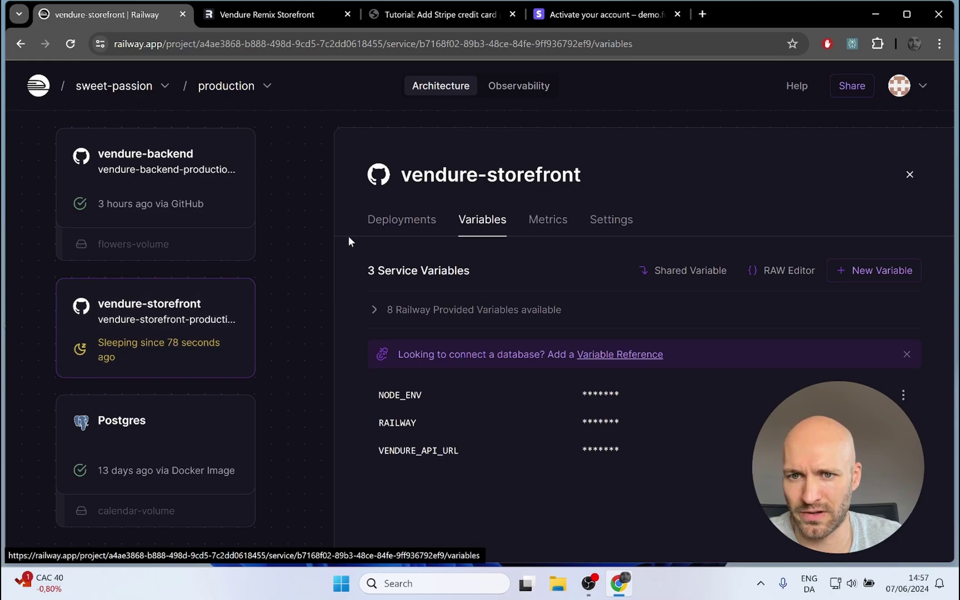
# Step: Copy the storefront domain vendure-storefront-production-ed21.up.railway.app from the service's Settings
pyautogui.click(390, 225)
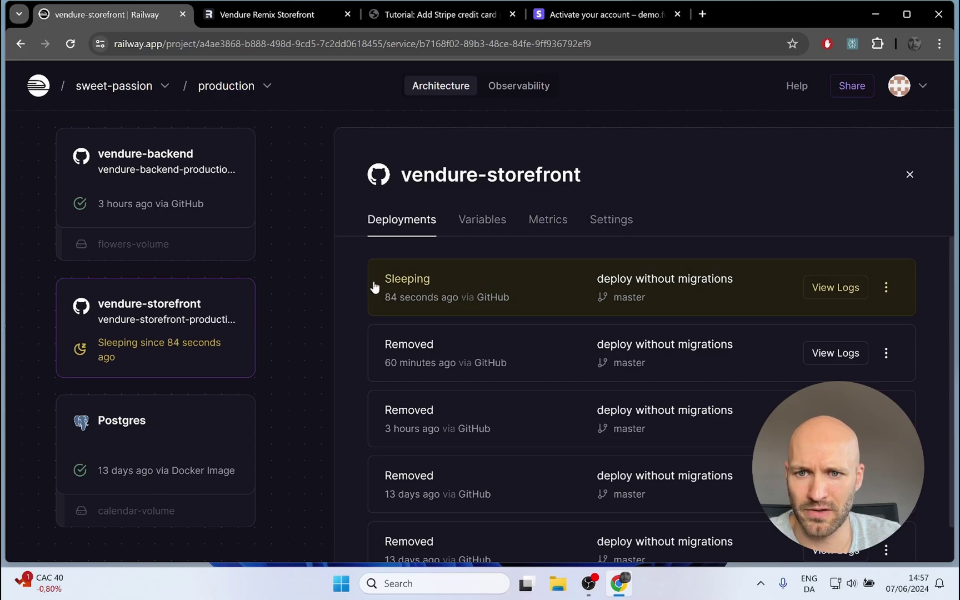
pyautogui.click(612, 224)
pyautogui.scroll(-9, 557, 247)
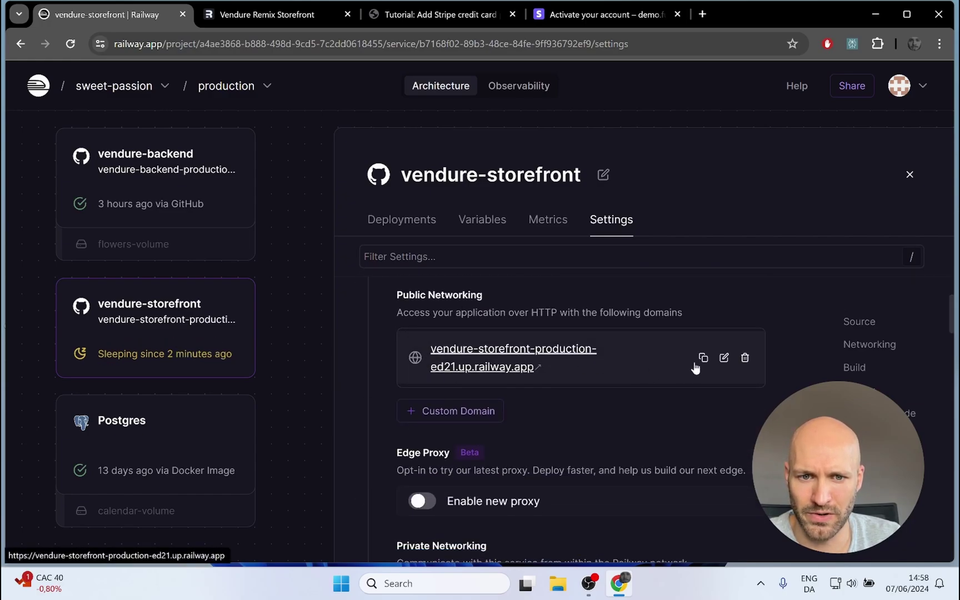
pyautogui.click(703, 360)
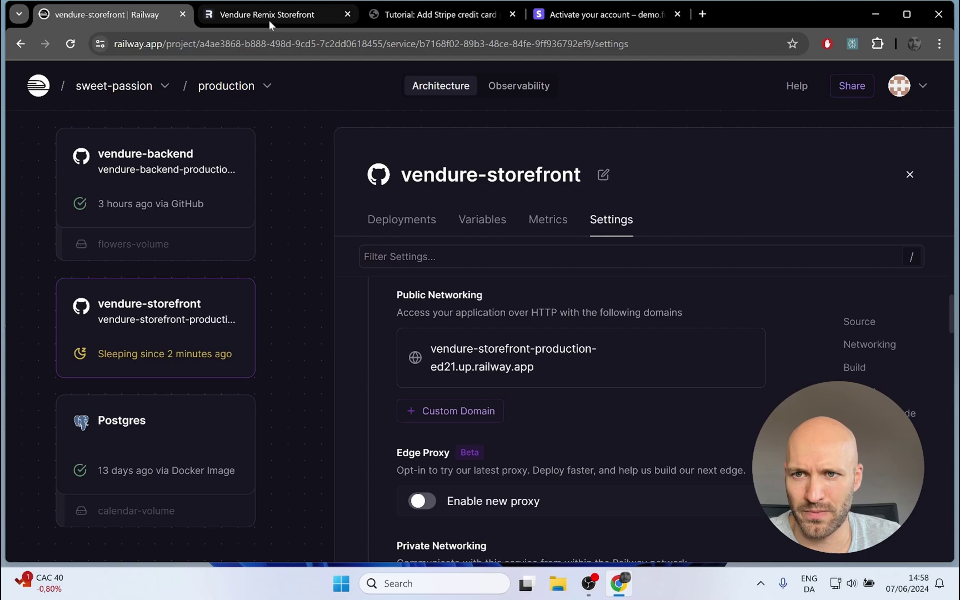
# Step: Paste the Railway storefront domain as the business website in Stripe
pyautogui.click(588, 18)
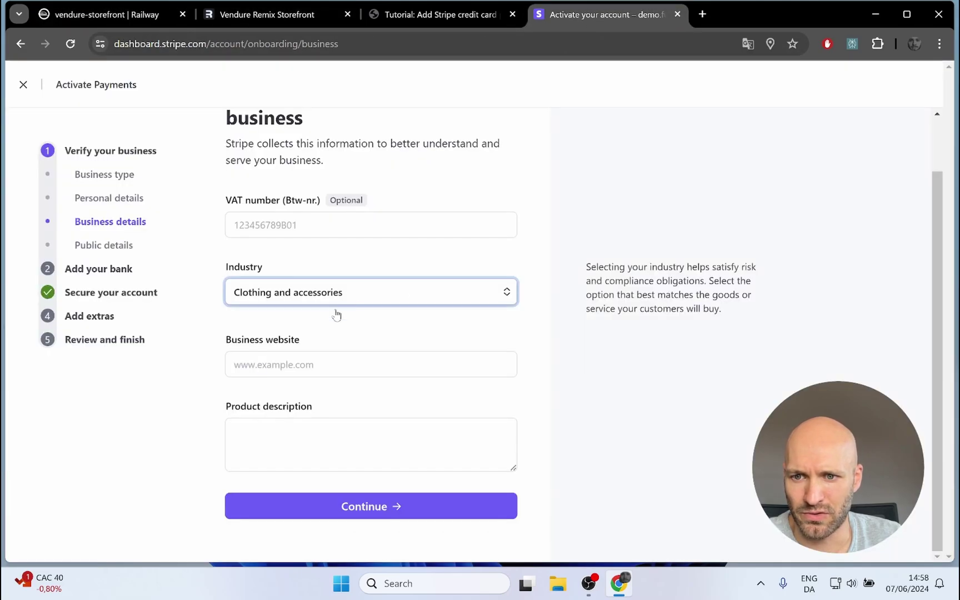
pyautogui.click(275, 368)
pyautogui.hotkey('ctrl', 'v')
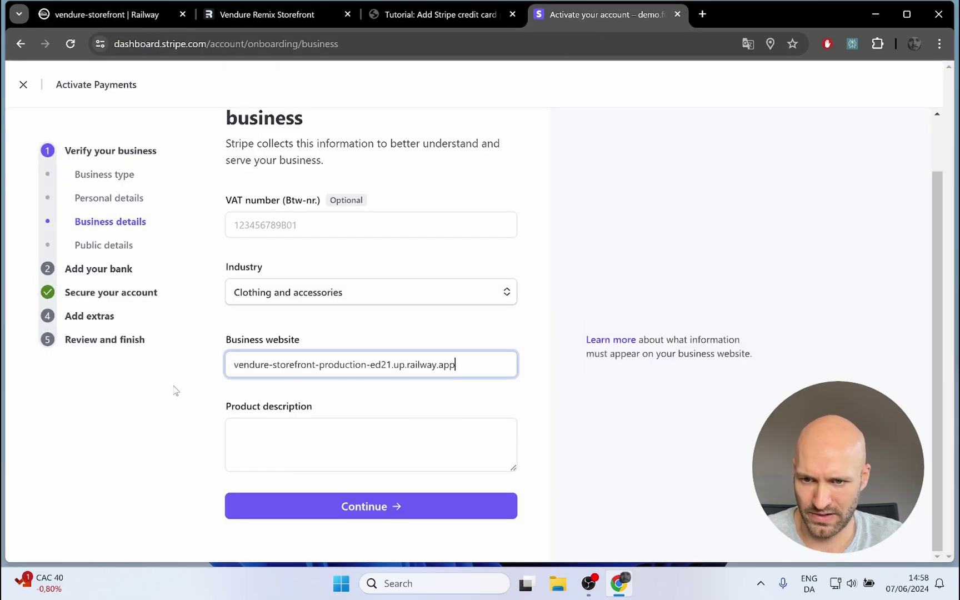
pyautogui.click(198, 386)
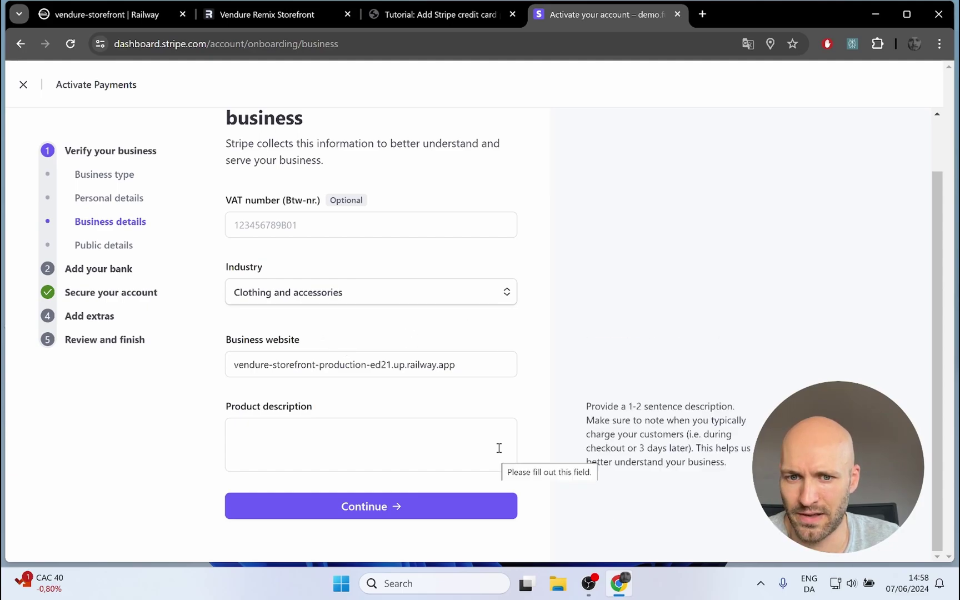
# Step: Describe products as 'sdt, shipped to customers directly from warehouse, within 5 days' and submit
pyautogui.click(297, 455)
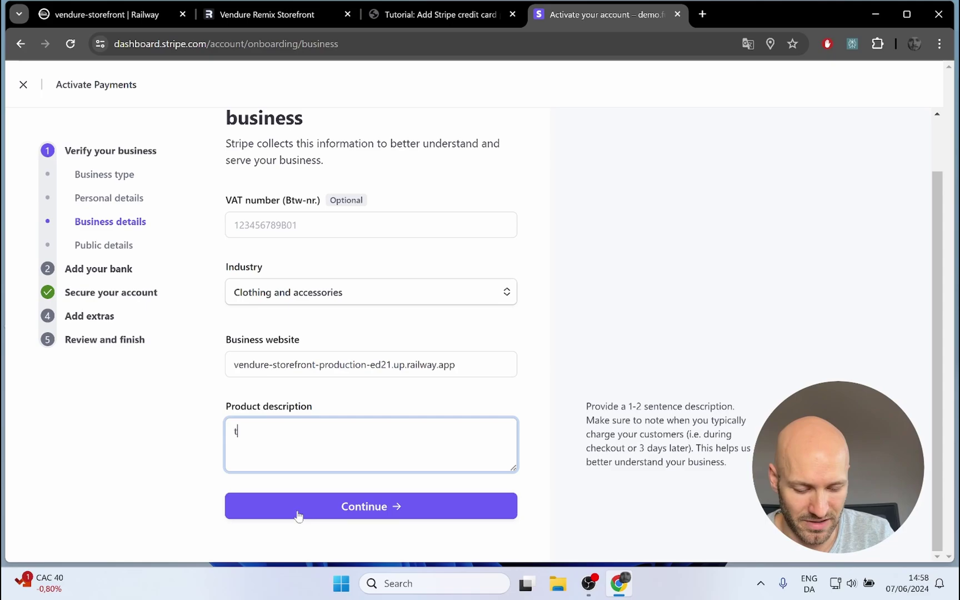
pyautogui.write('s')
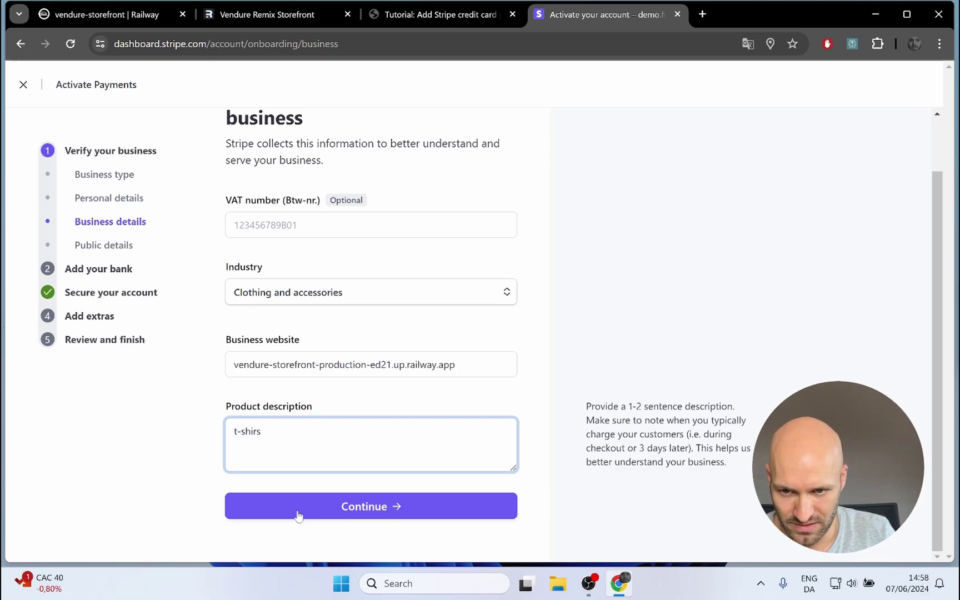
pyautogui.write('dt, ship')
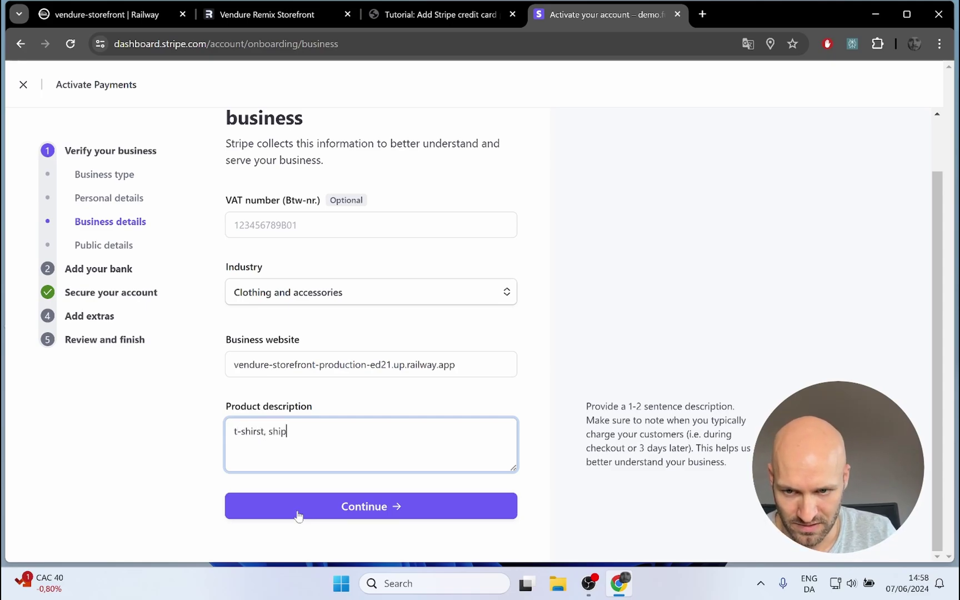
pyautogui.write('ped to custo')
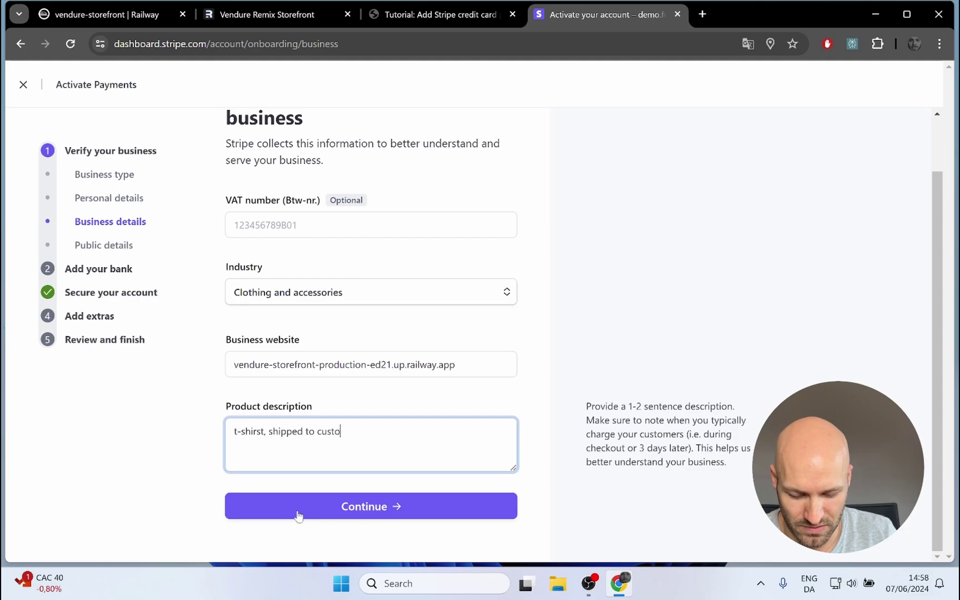
pyautogui.write('mers directl')
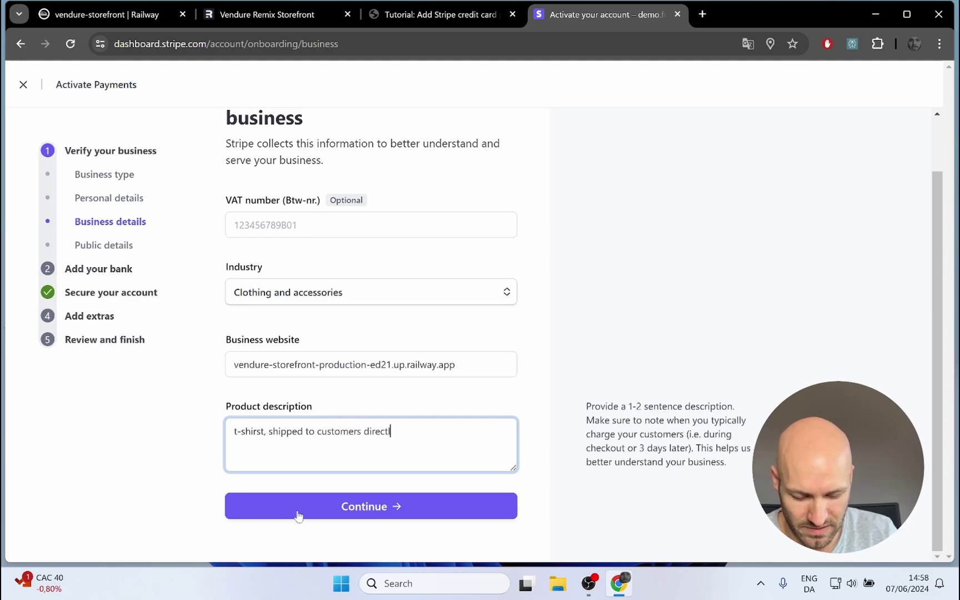
pyautogui.write('y from warehouse')
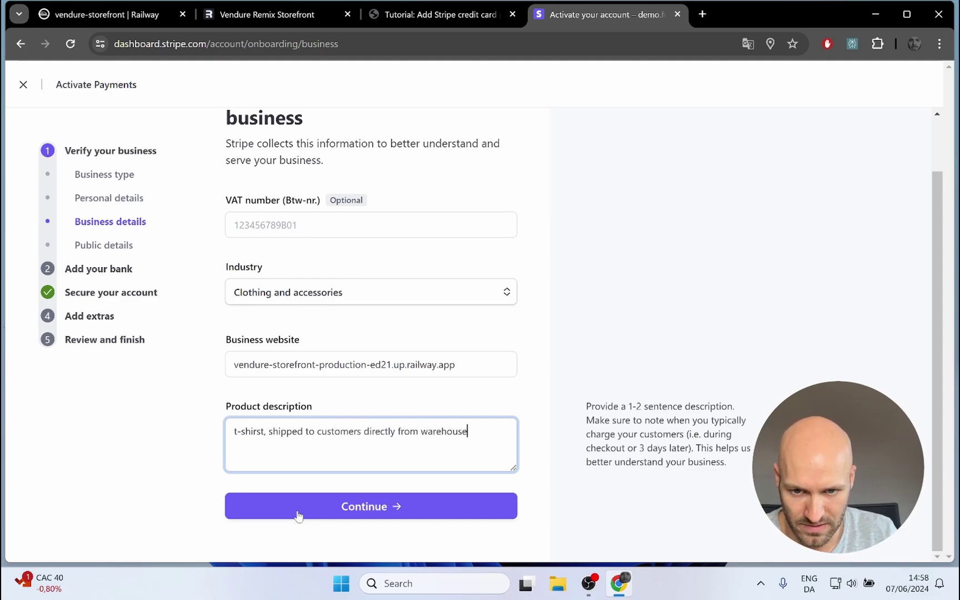
pyautogui.write(', within')
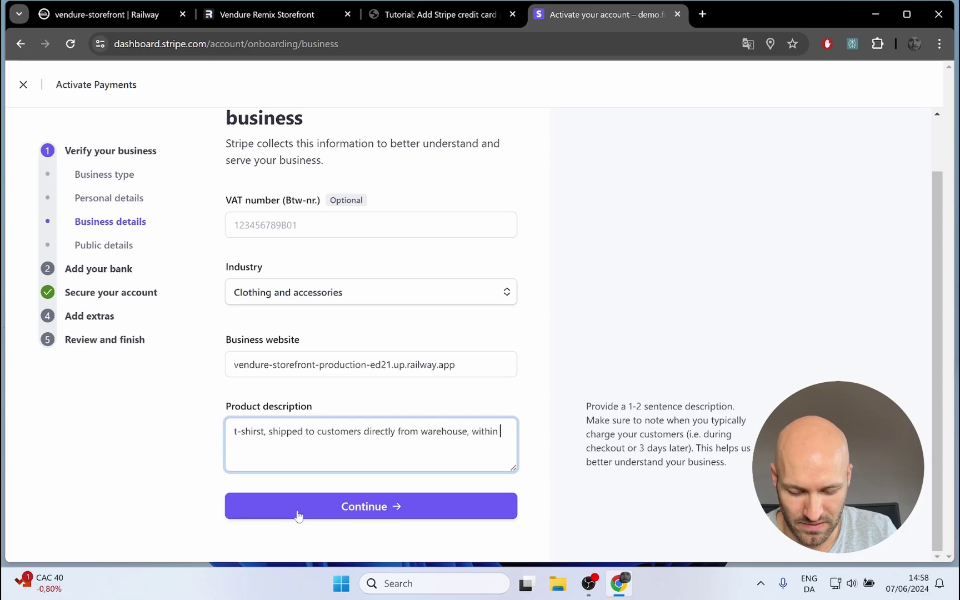
pyautogui.write(' 5 days')
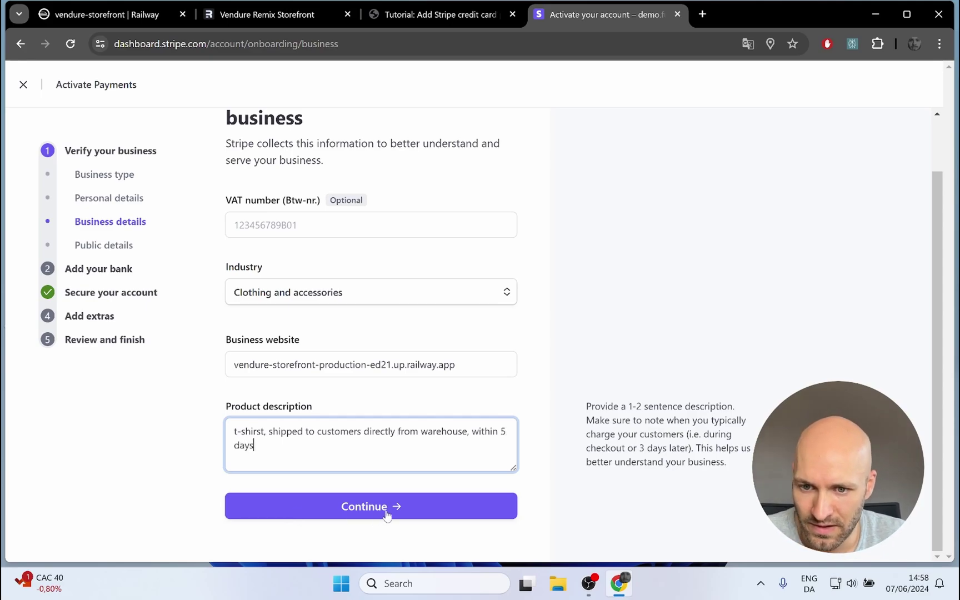
pyautogui.click(387, 515)
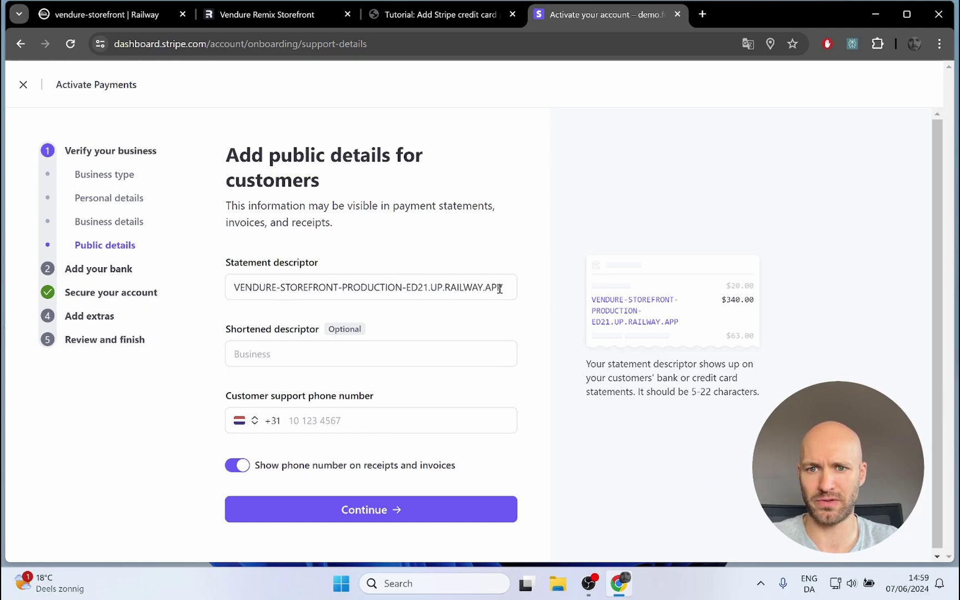
# Step: Set the statement descriptor to DEMO.FNKTN and the shortened descriptor to FNKTN
pyautogui.moveTo(500, 289); pyautogui.dragTo(93, 287)
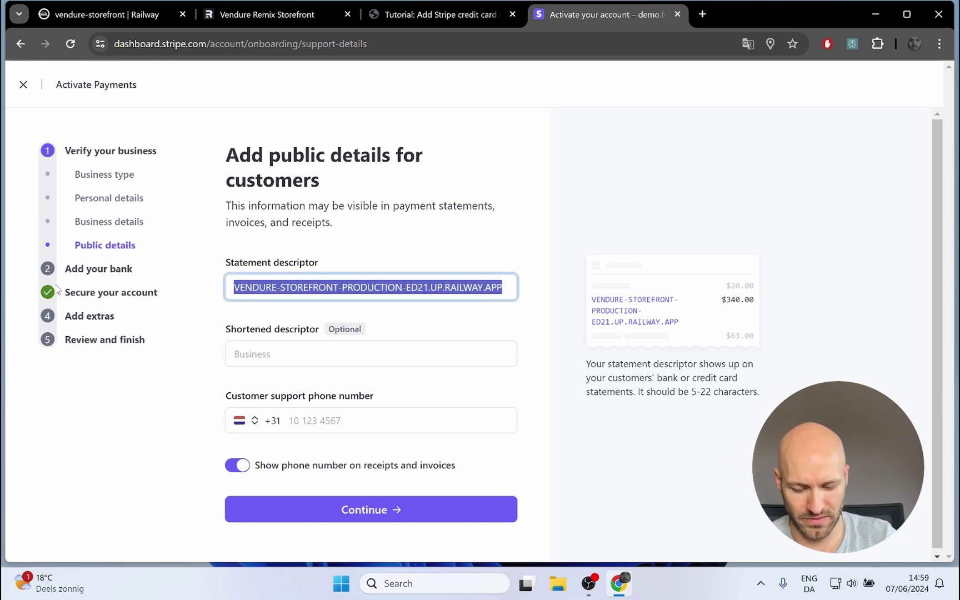
pyautogui.write('DEMIO')
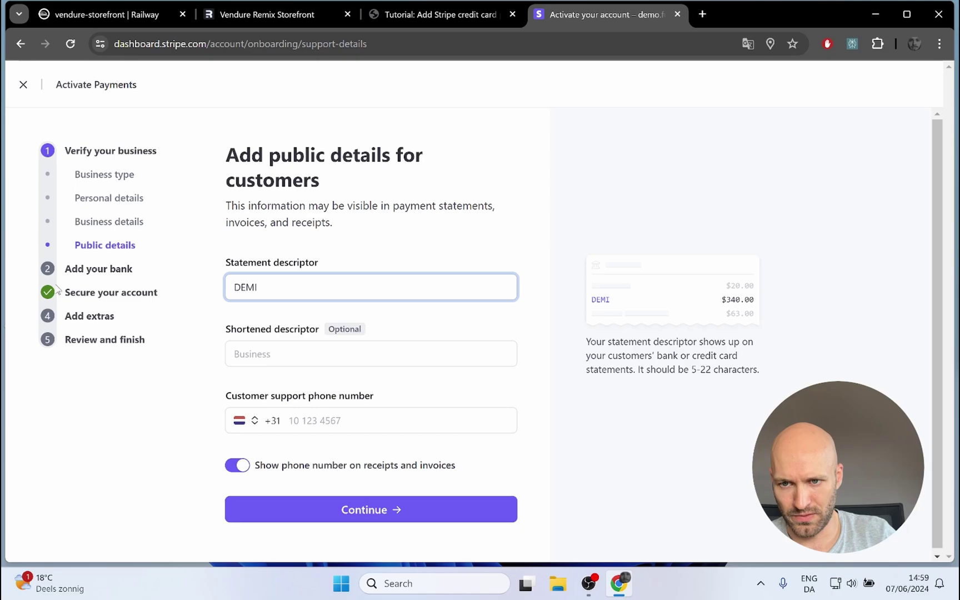
pyautogui.press('BackSpace')
pyautogui.write('O')
pyautogui.press('Down')
pyautogui.press('Return')
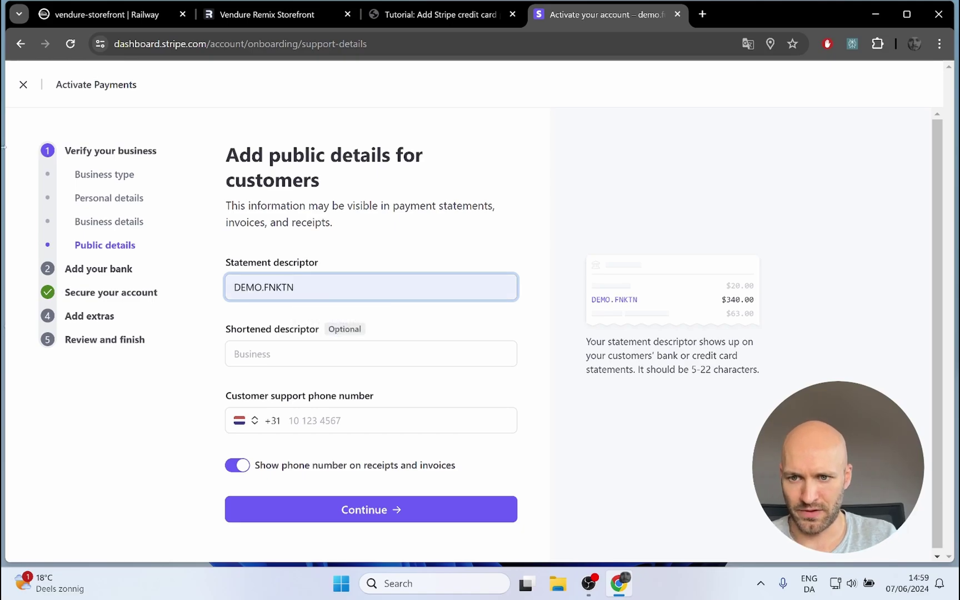
pyautogui.click(287, 356)
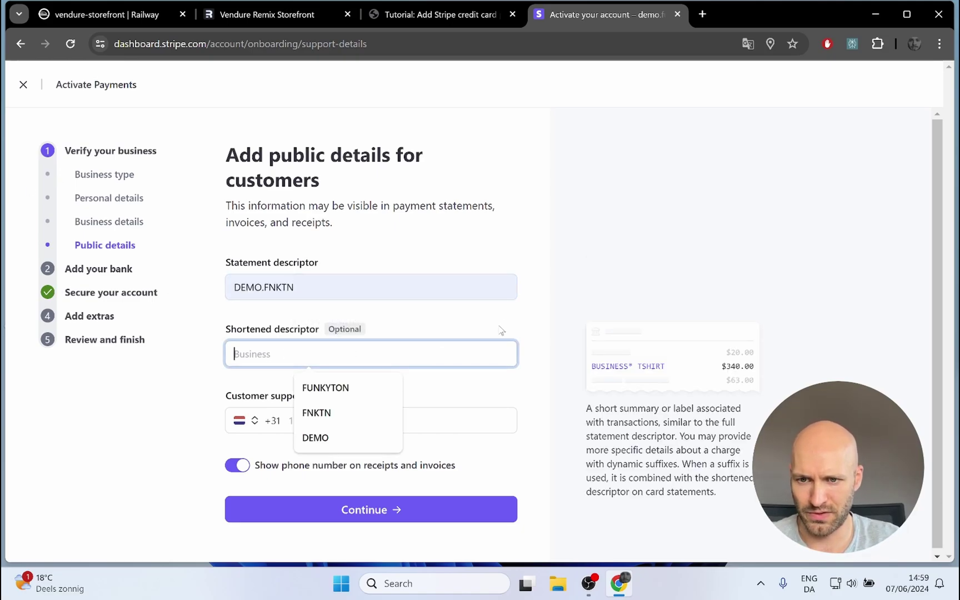
pyautogui.click(358, 414)
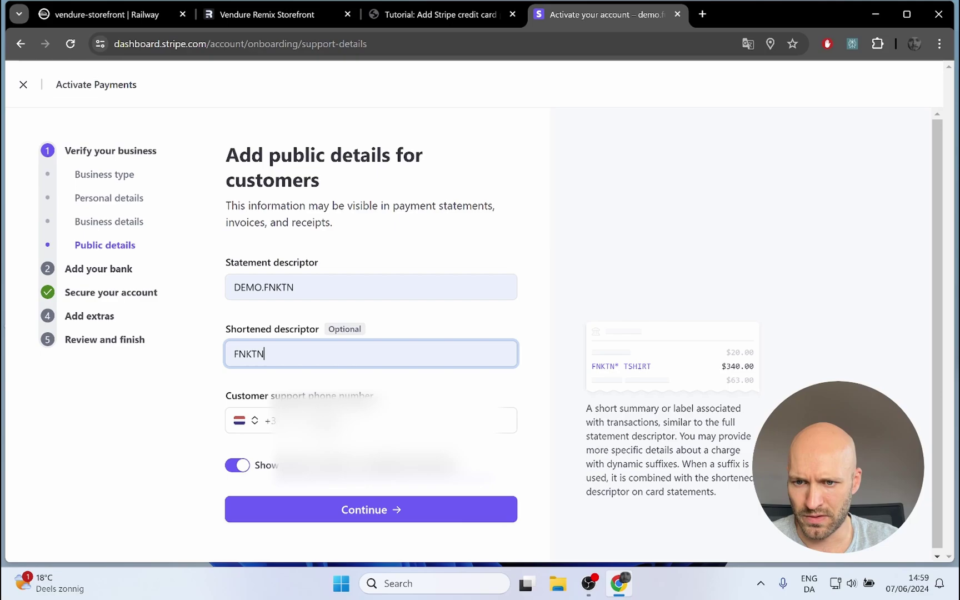
# Step: Enter the support phone number and submit the public details, reloading after the failed load
pyautogui.click(327, 421)
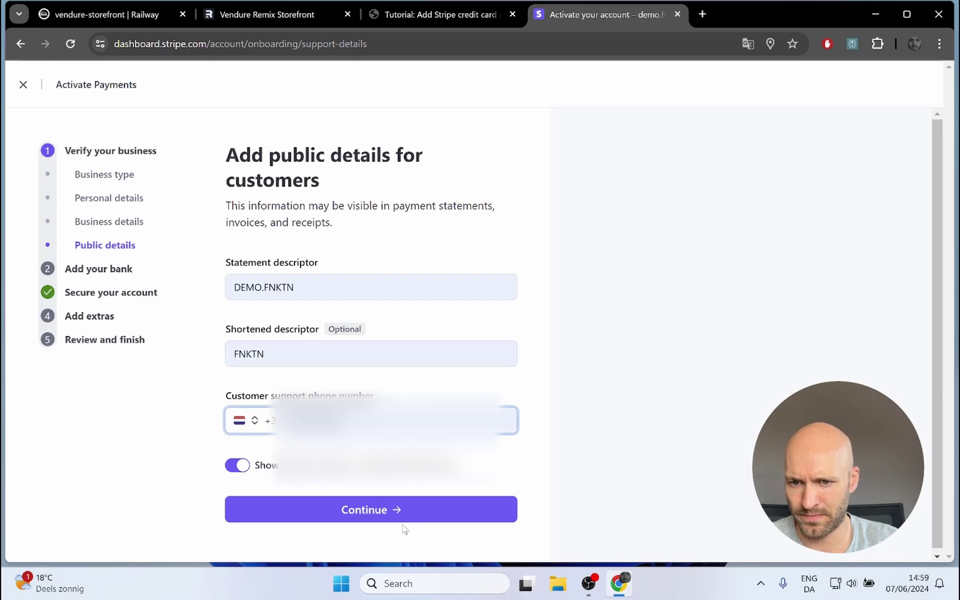
pyautogui.click(370, 520)
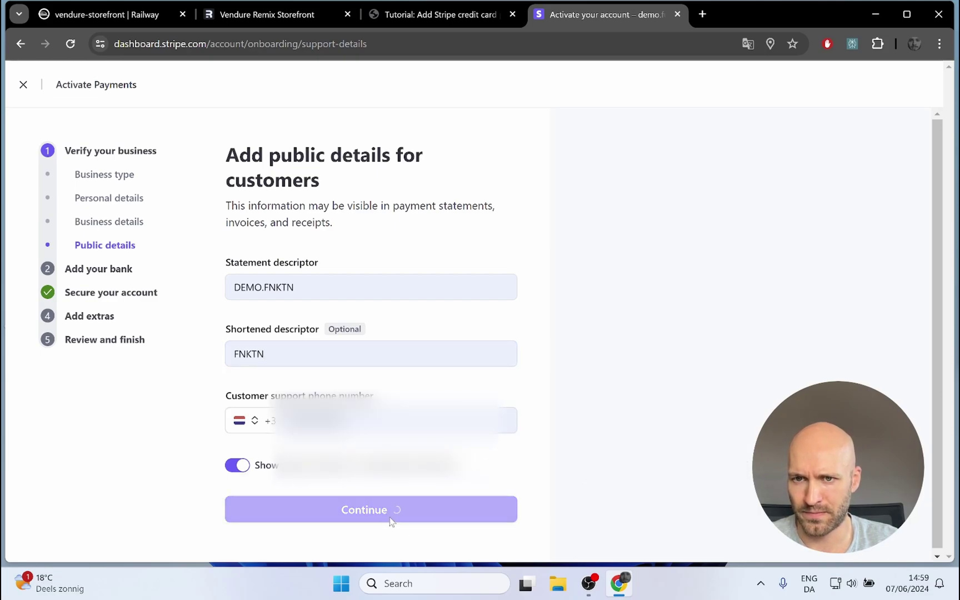
pyautogui.moveTo(343, 362)
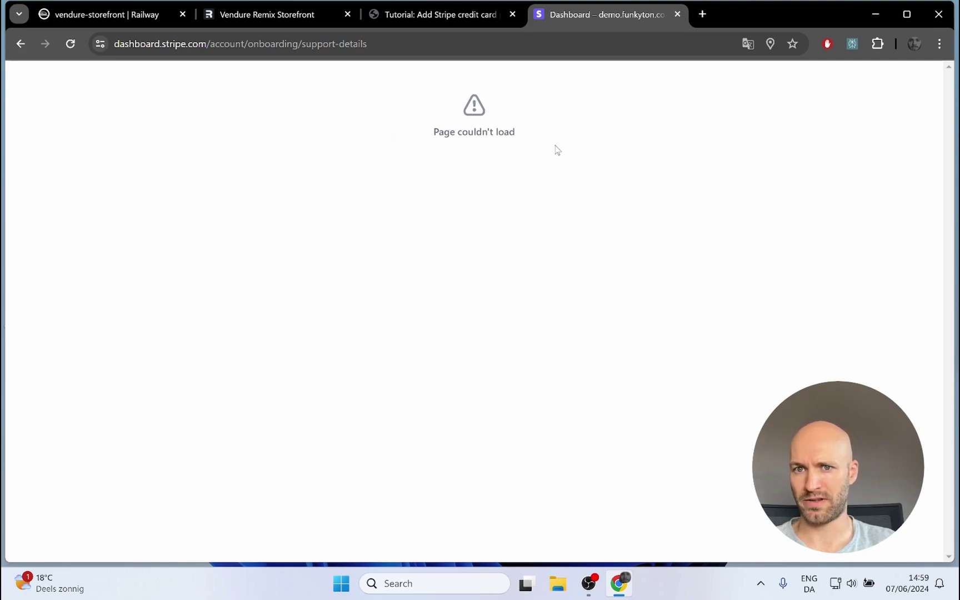
pyautogui.click(70, 44)
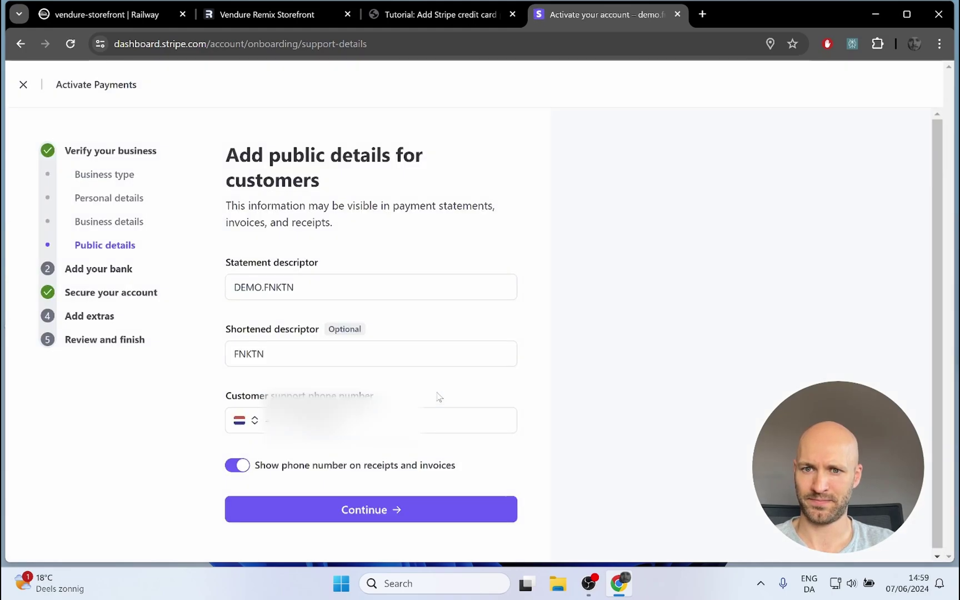
pyautogui.click(310, 510)
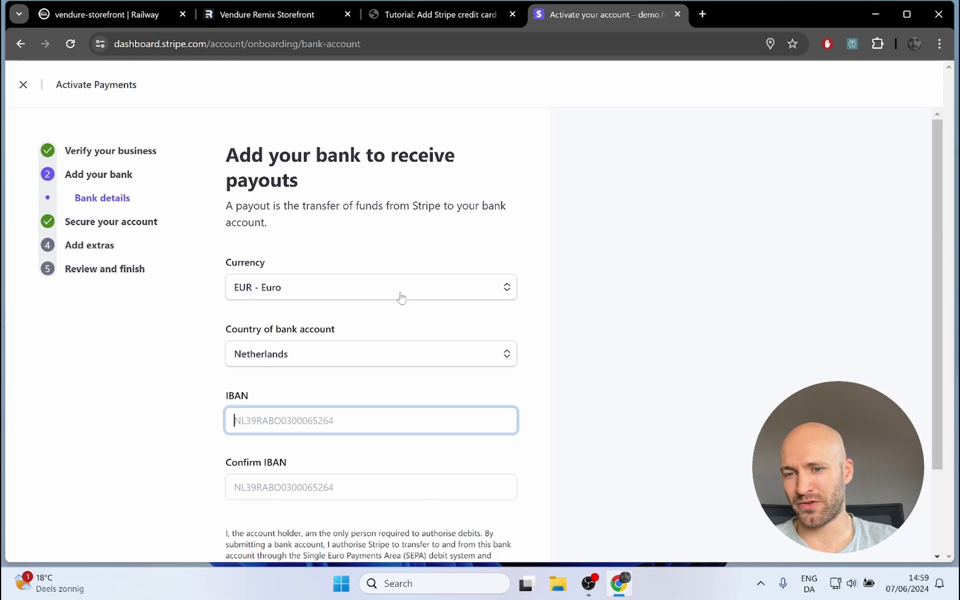
# Step: Complete the bank and two-step authentication steps and skip automatic VAT calculation
pyautogui.scroll(-1, 230, 284)
pyautogui.scroll(-1, 230, 284)
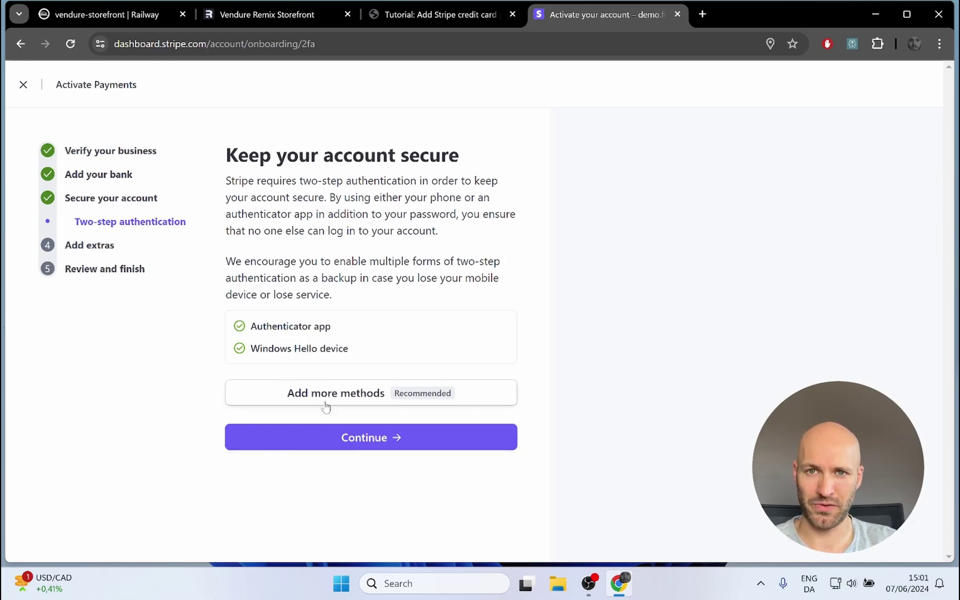
pyautogui.click(340, 443)
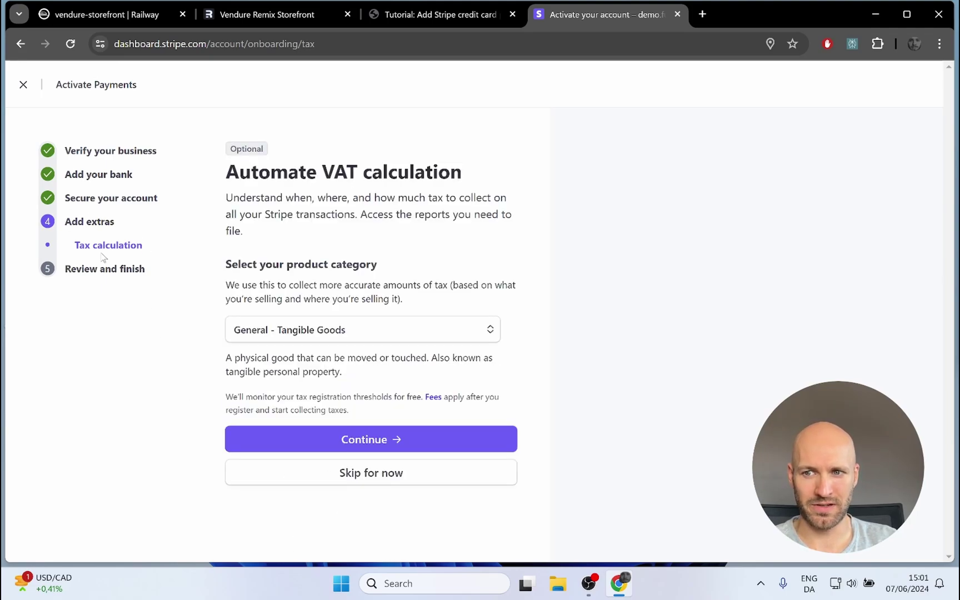
pyautogui.click(354, 475)
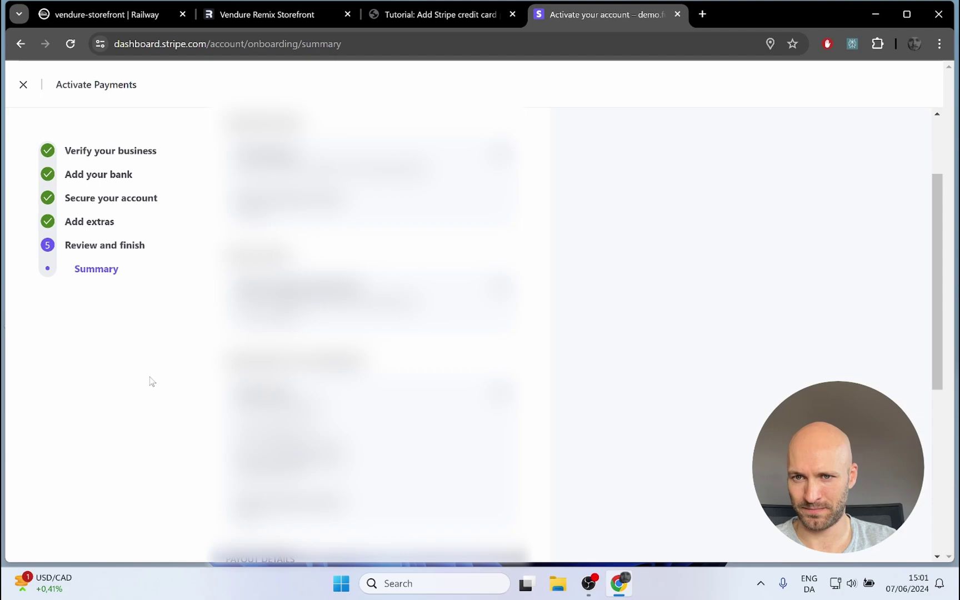
# Step: Scroll to the bottom of the activation summary to submit it
pyautogui.scroll(-6, 211, 208)
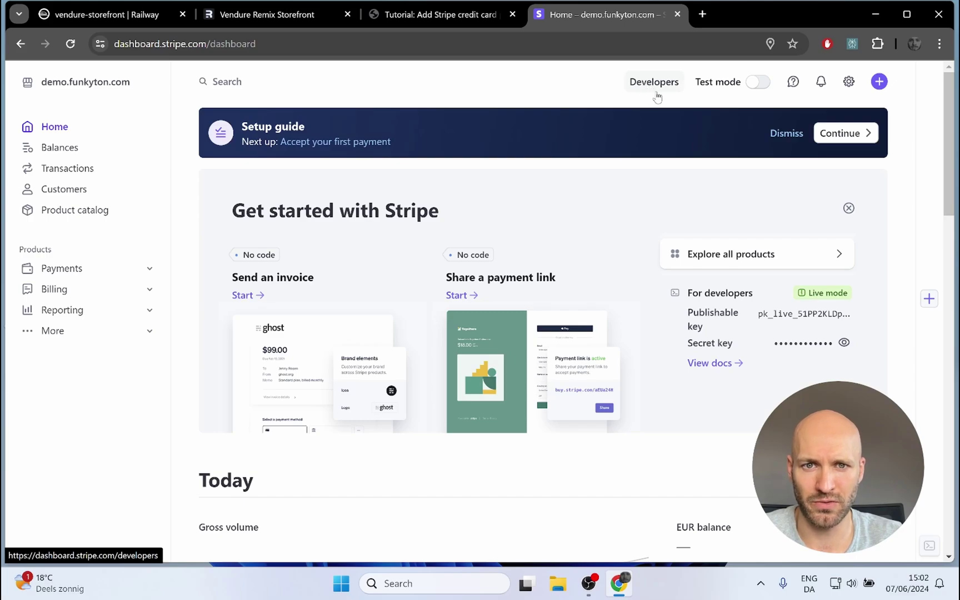
# Step: Show Stripe's live API keys under Developers and open a blank webhook endpoint form in a new tab
pyautogui.click(658, 92)
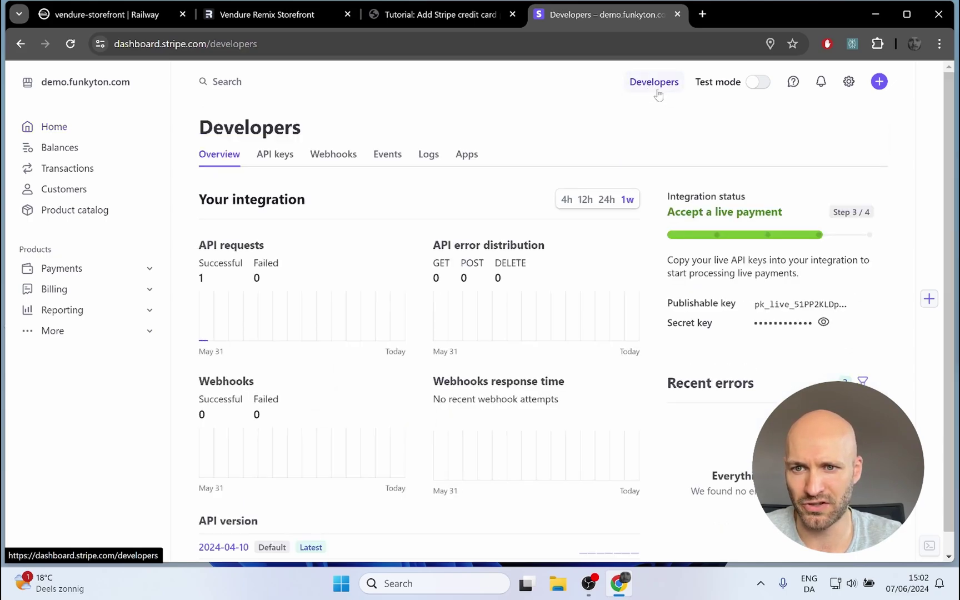
pyautogui.click(275, 160)
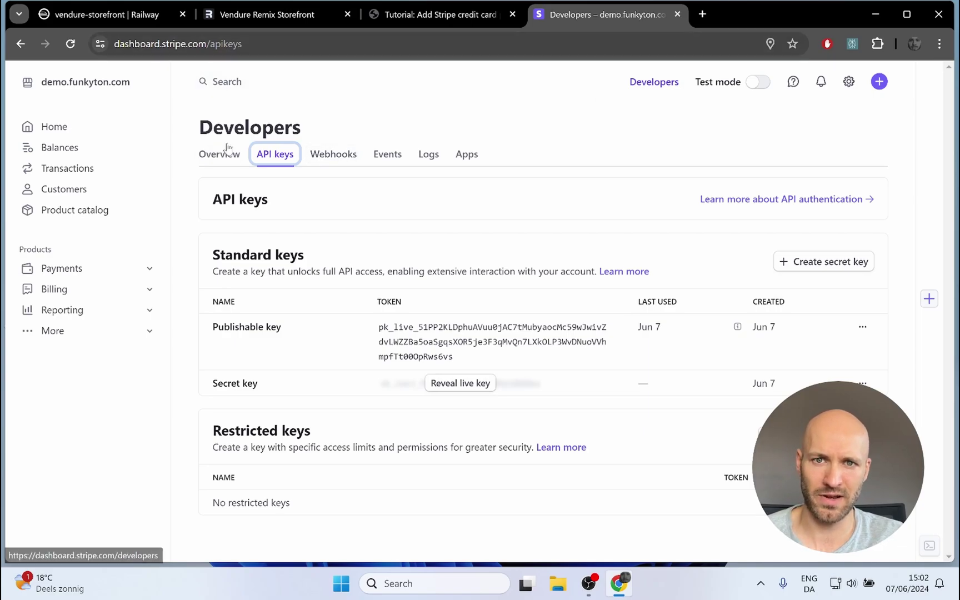
pyautogui.click(333, 158)
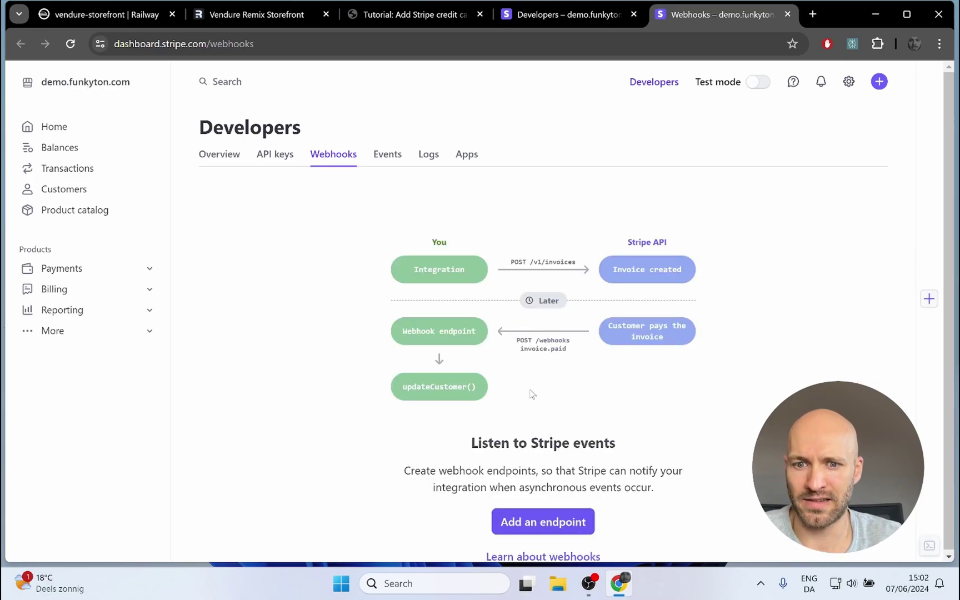
pyautogui.click(543, 526)
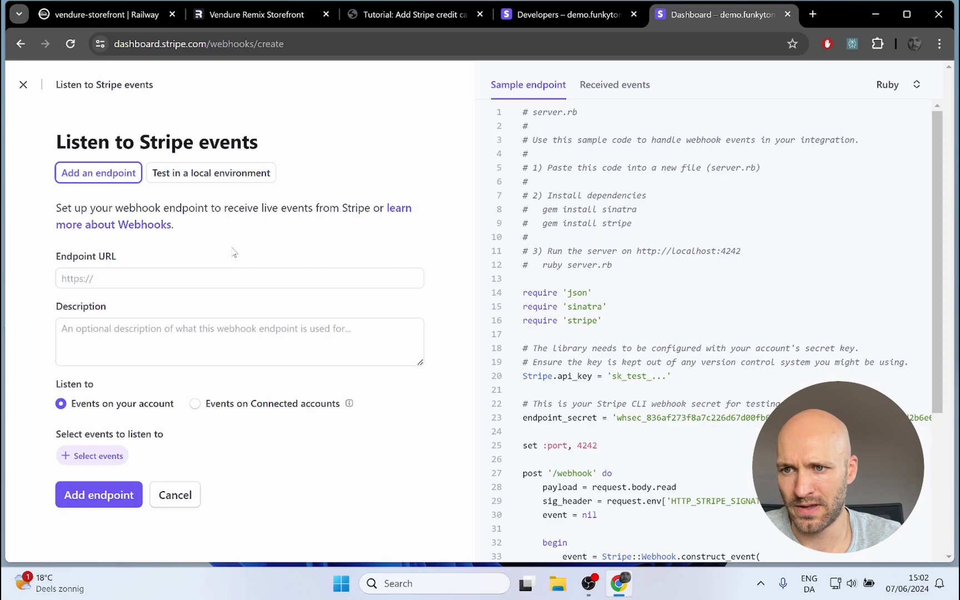
pyautogui.click(106, 282)
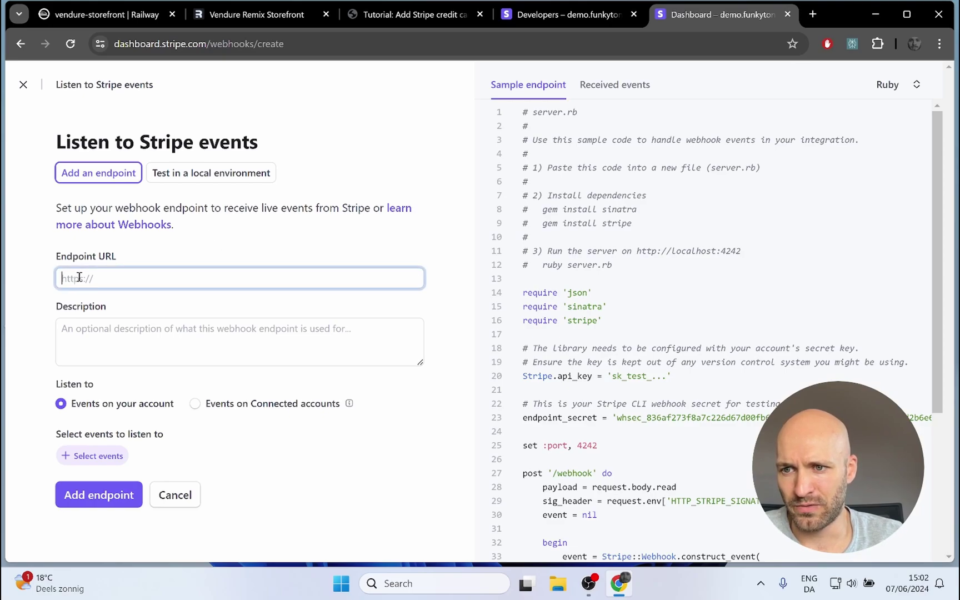
# Step: Copy the public URL of the vendure-backend deployment from Railway's Deployments view
pyautogui.click(99, 16)
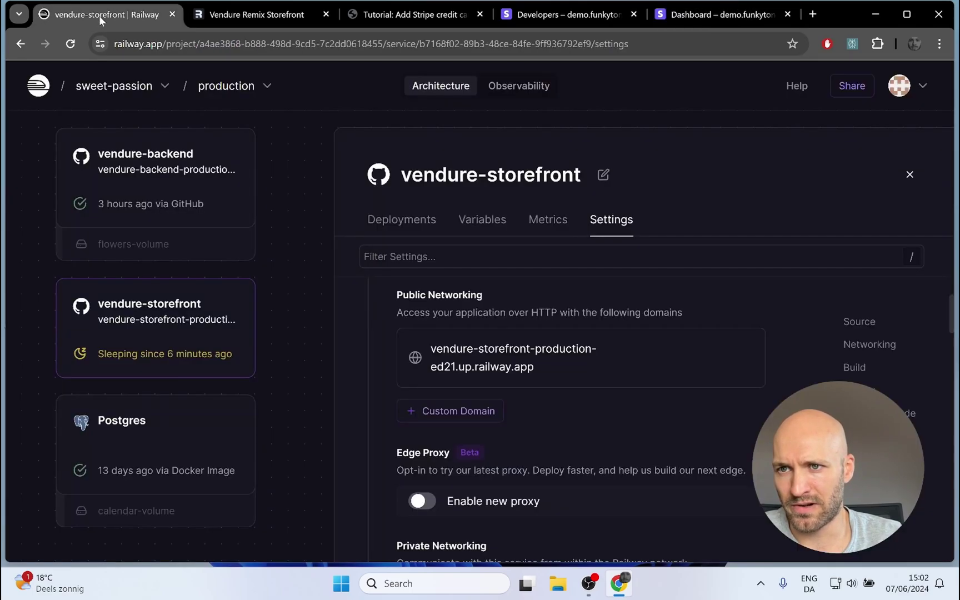
pyautogui.click(157, 169)
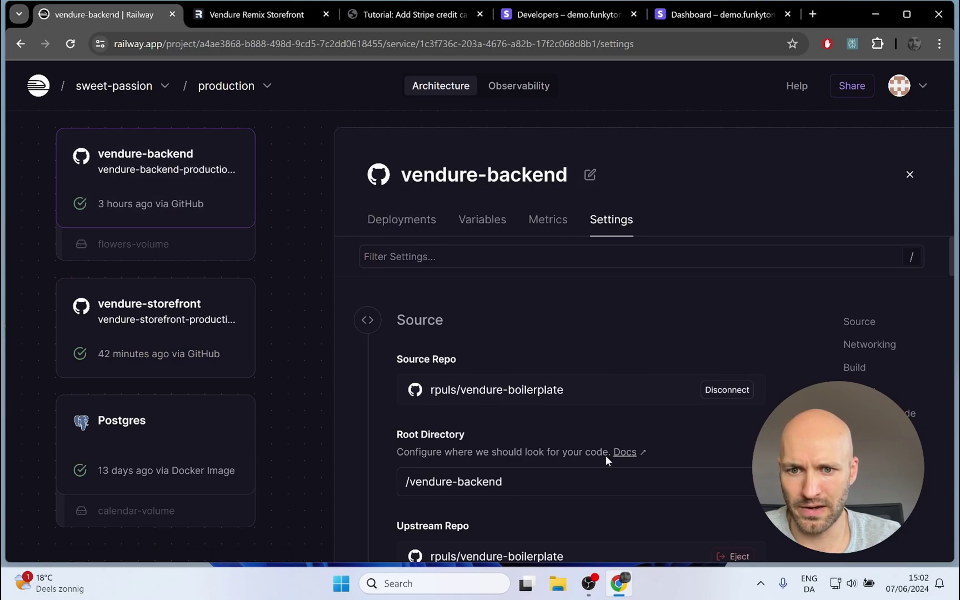
pyautogui.click(389, 221)
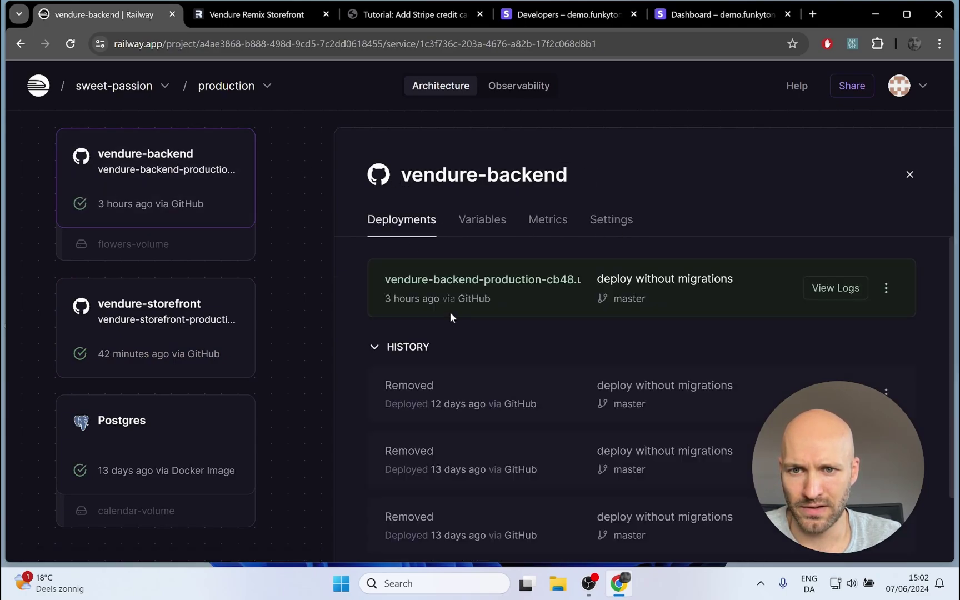
pyautogui.rightClick(413, 279)
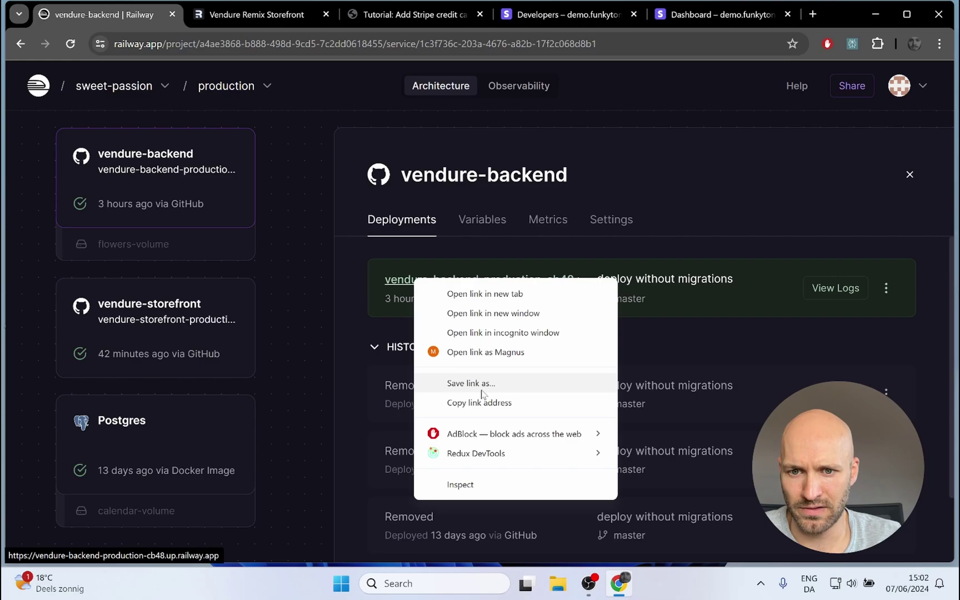
pyautogui.click(479, 402)
# Step: Paste the Railway backend URL with /payments/stripe as the endpoint URL, then open event selection
pyautogui.click(717, 14)
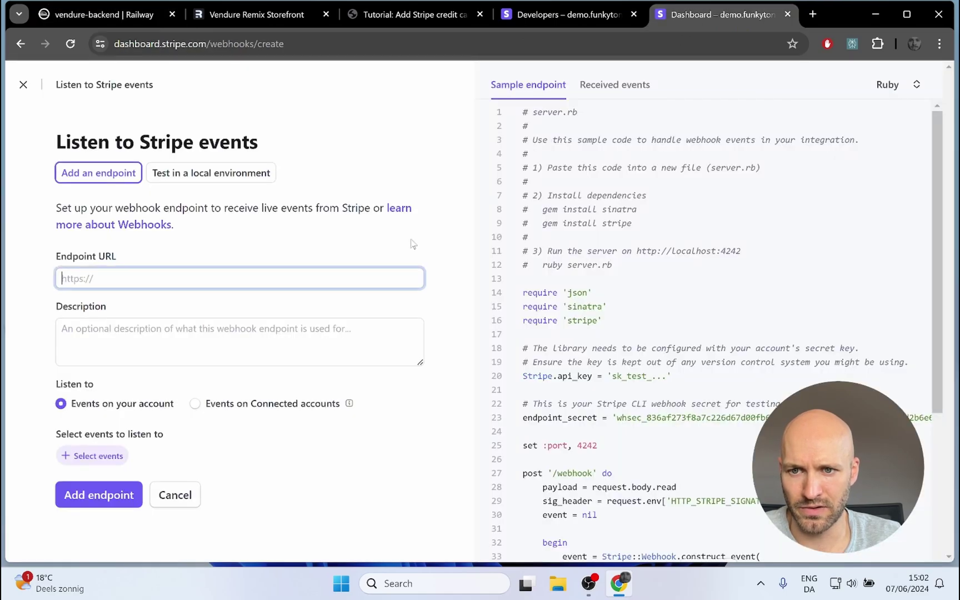
pyautogui.hotkey('ctrl', 'v')
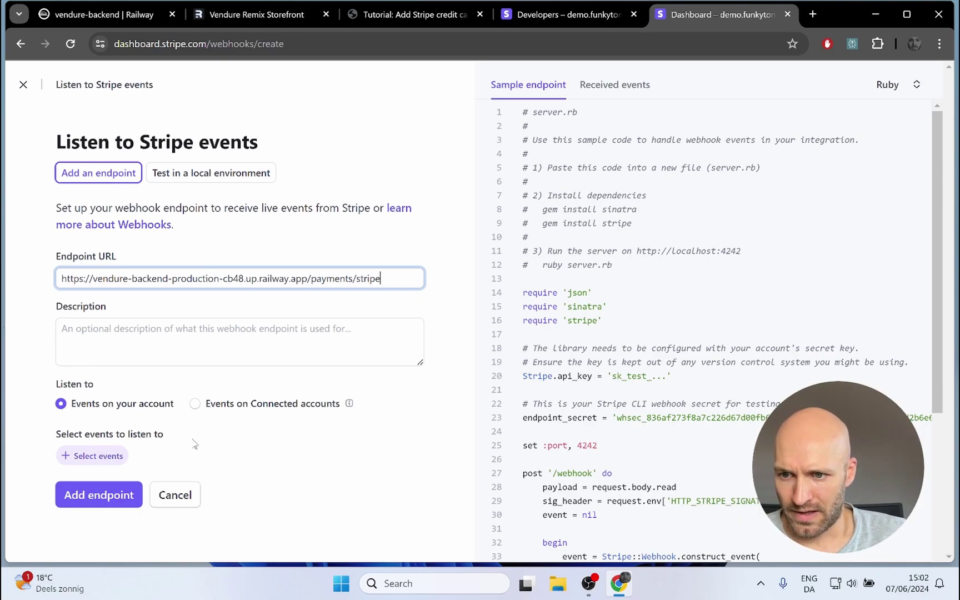
pyautogui.click(103, 464)
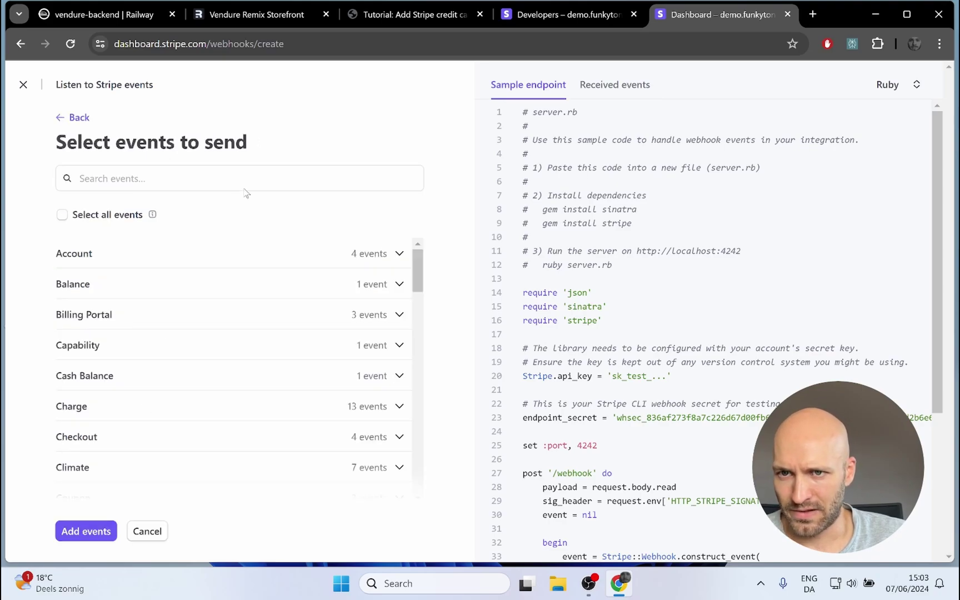
# Step: Scroll the Funkyton tutorial to its webhook events list and pull it into a separate window
pyautogui.click(375, 16)
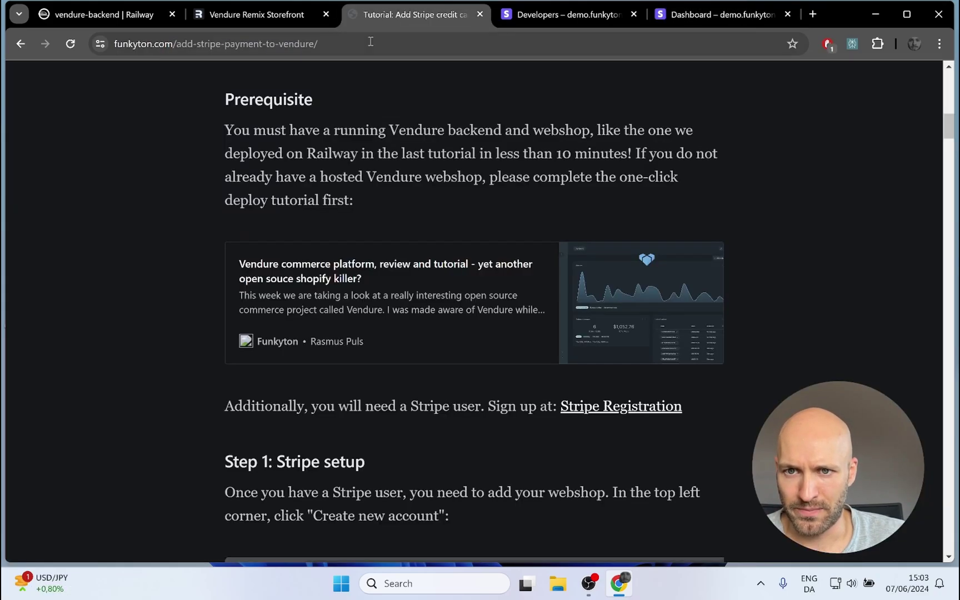
pyautogui.scroll(-18, 789, 190)
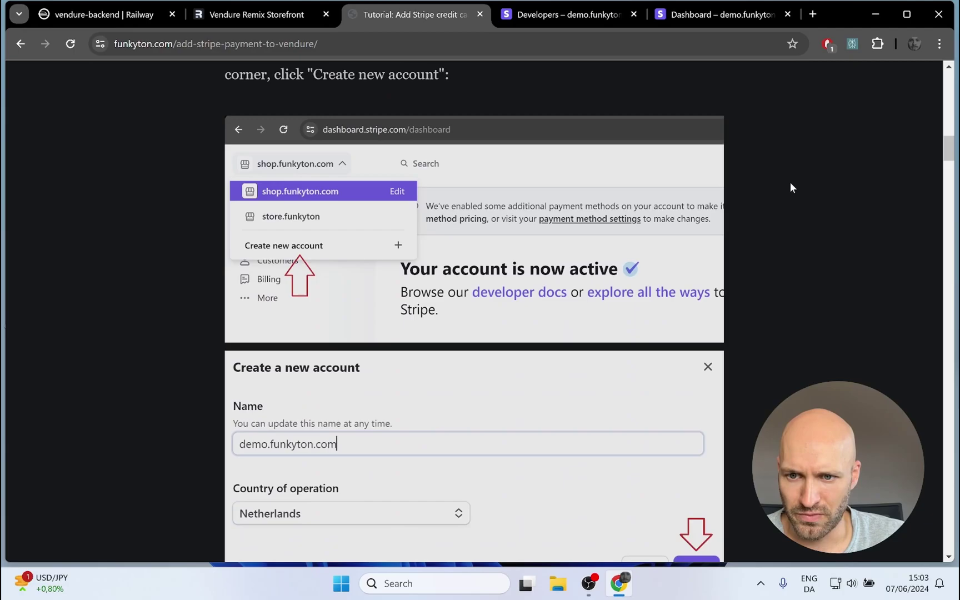
pyautogui.scroll(-20, 791, 183)
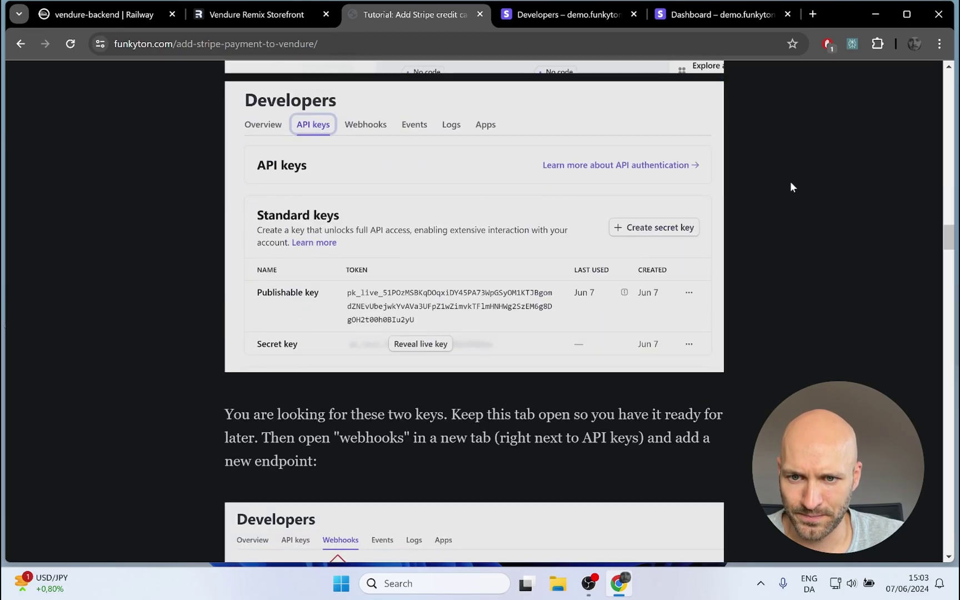
pyautogui.scroll(-13, 790, 181)
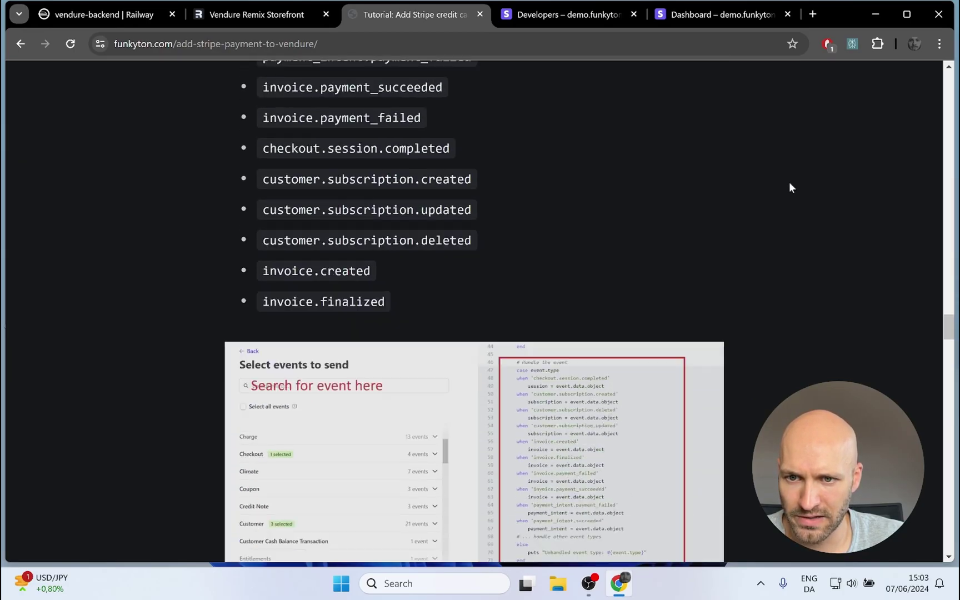
pyautogui.scroll(4, 789, 182)
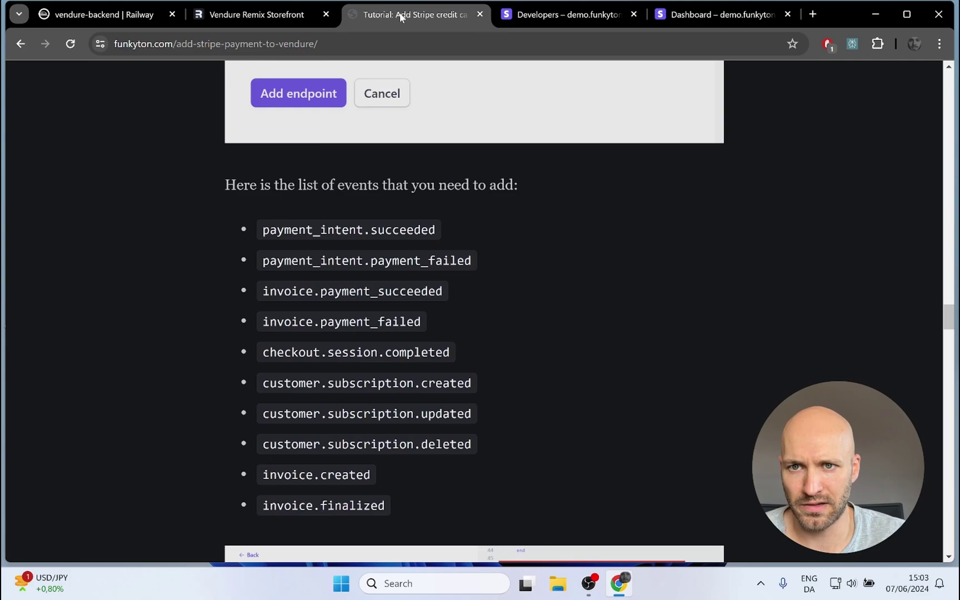
pyautogui.moveTo(400, 17); pyautogui.dragTo(394, 64)
# Step: Put the tutorial on the right half and Stripe's event picker on the left half
pyautogui.press('super+Right')
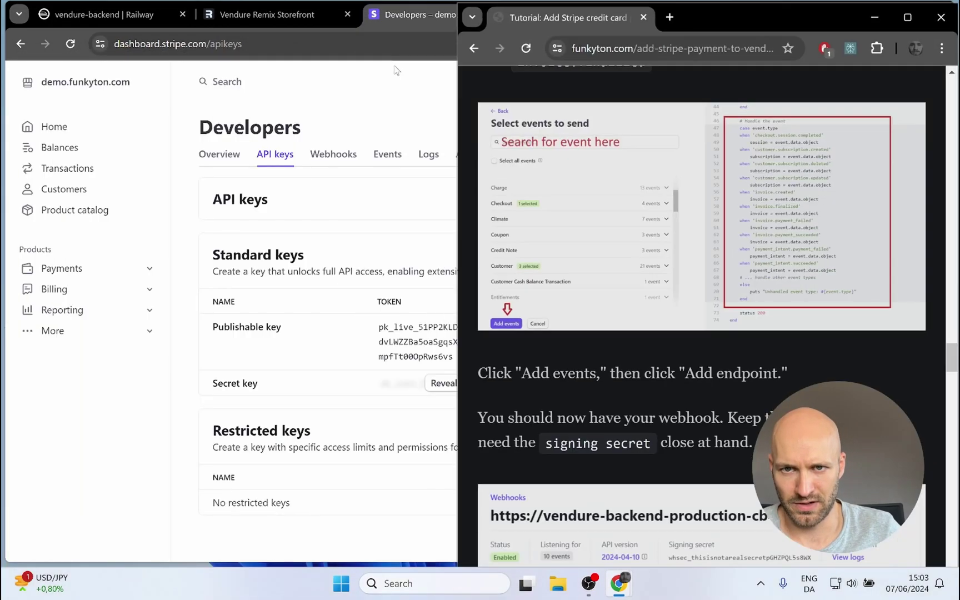
pyautogui.press('Return')
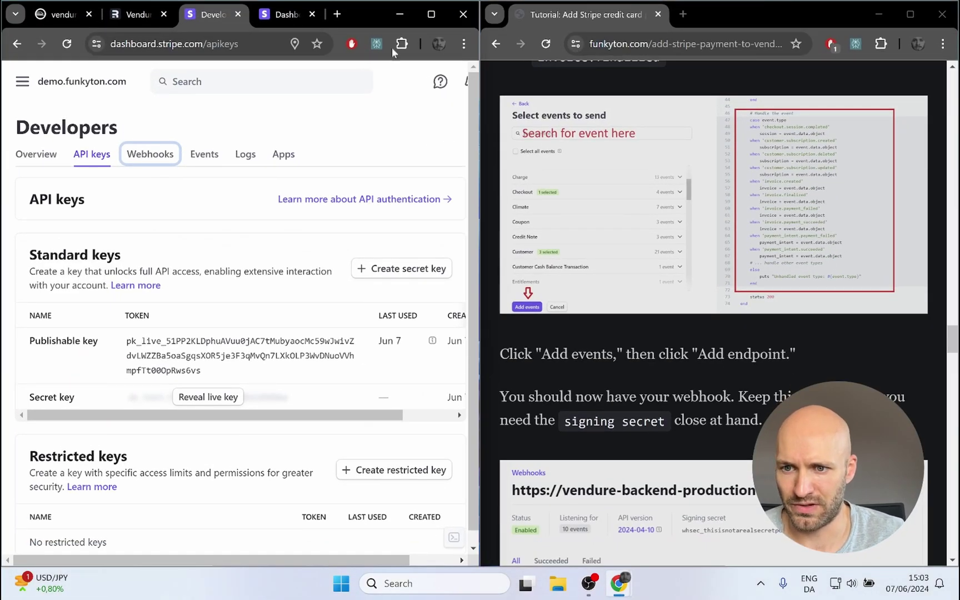
pyautogui.click(286, 16)
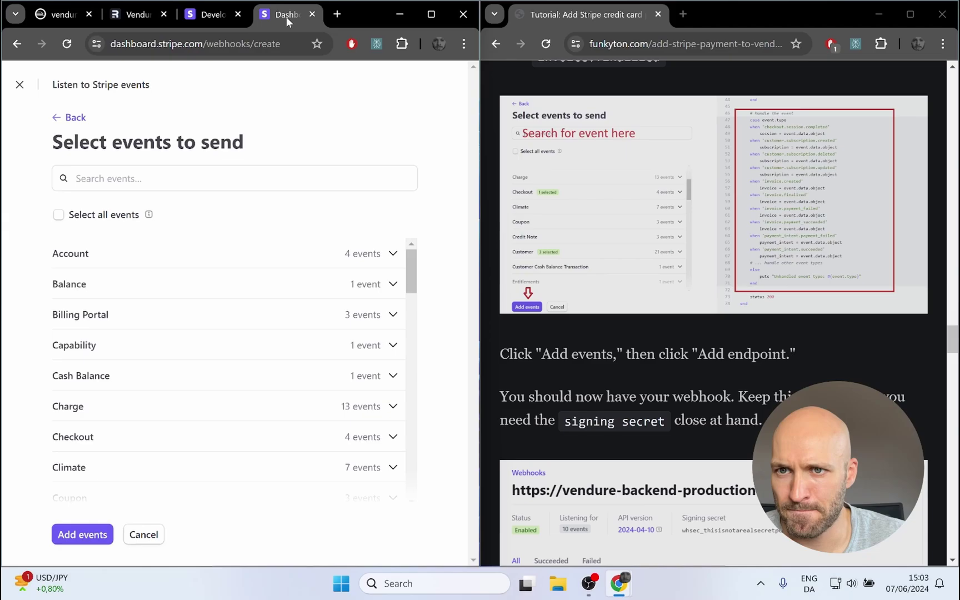
pyautogui.scroll(-6, 768, 286)
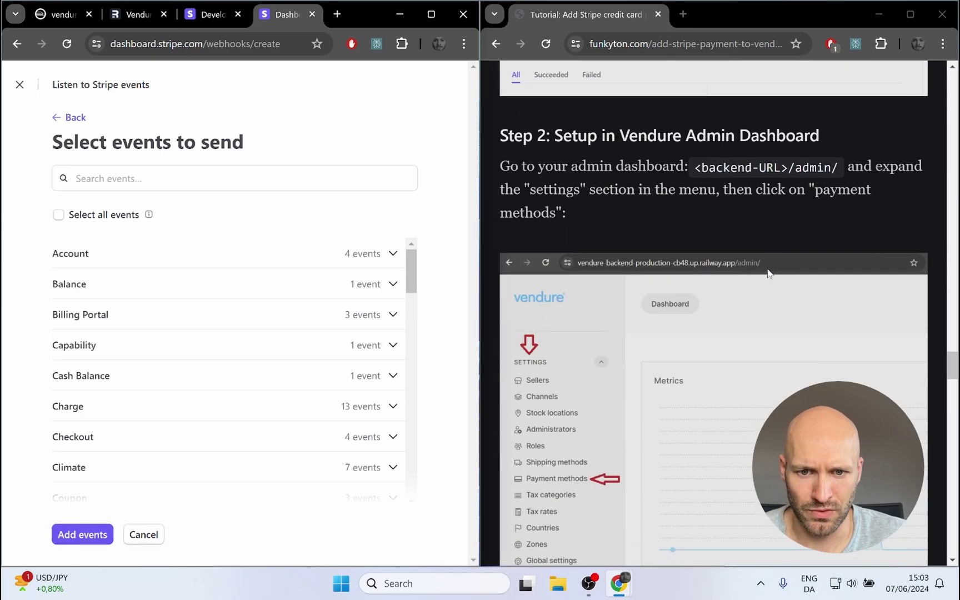
pyautogui.scroll(12, 717, 261)
pyautogui.scroll(-1, 714, 261)
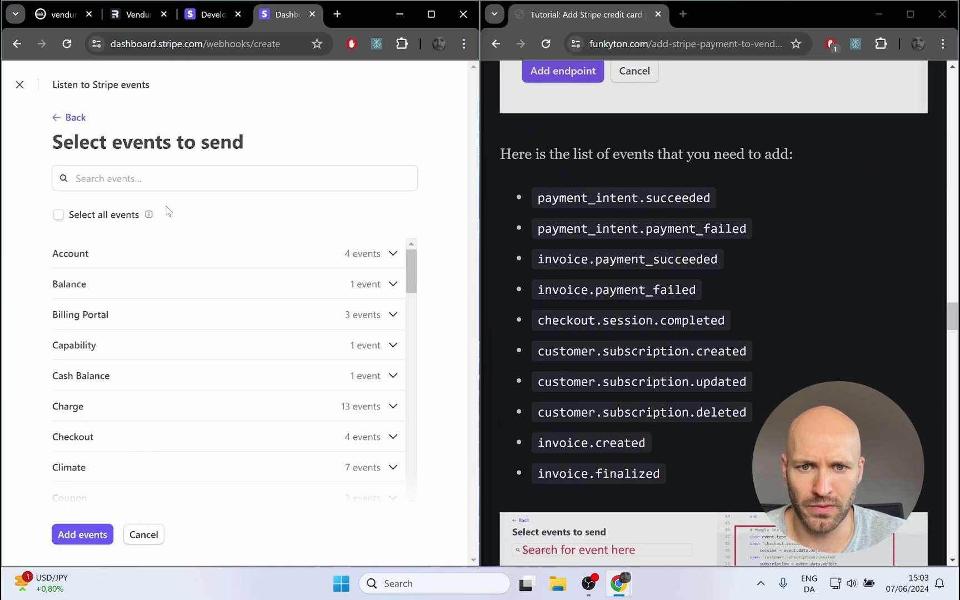
# Step: Tick payment_intent.succeeded, payment_intent.payment_failed, invoice.payment_succeeded and invoice.payment_failed
pyautogui.click(103, 181)
pyautogui.write('paymen')
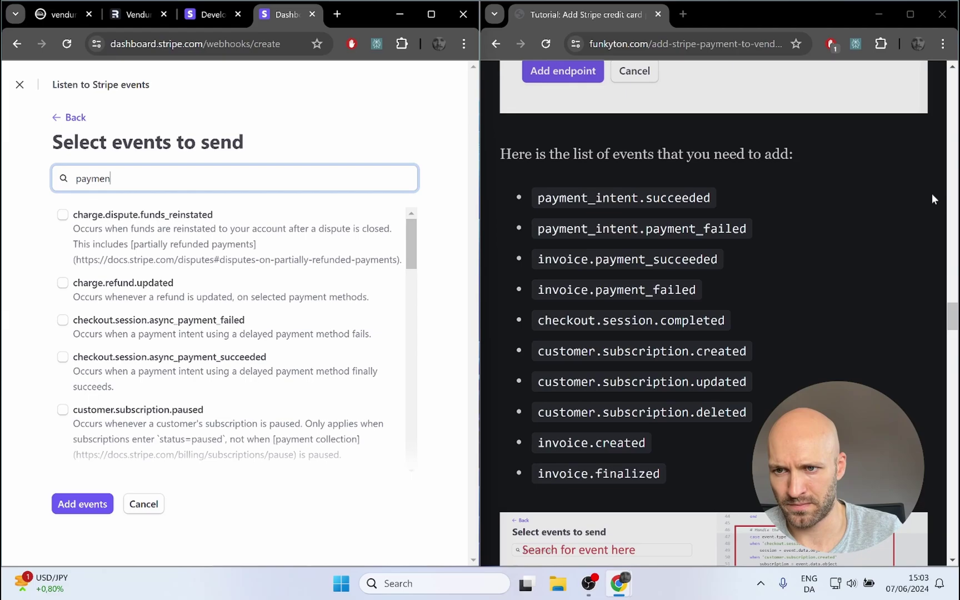
pyautogui.write('t_intent.s')
pyautogui.click(62, 214)
pyautogui.click(184, 177)
pyautogui.press('BackSpace')
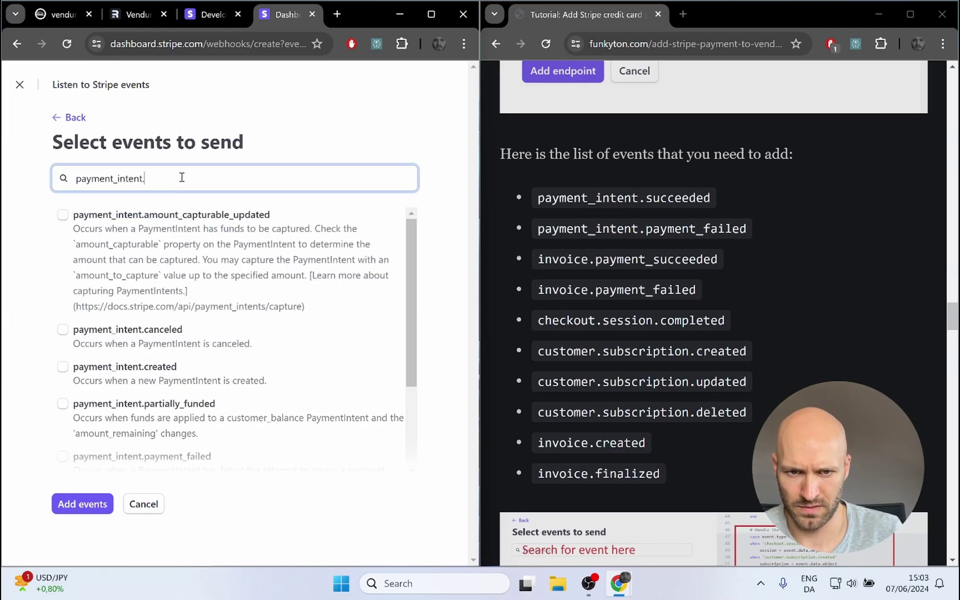
pyautogui.write('p')
pyautogui.click(62, 267)
pyautogui.click(287, 177)
pyautogui.hotkey('ctrl', 'BackSpace')
pyautogui.hotkey('ctrl', 'BackSpace')
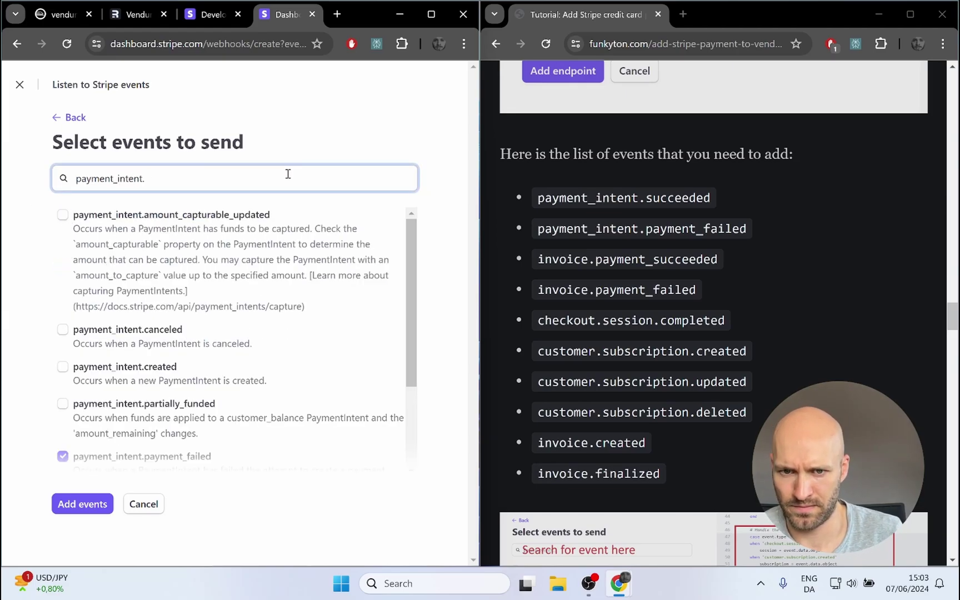
pyautogui.write('inv')
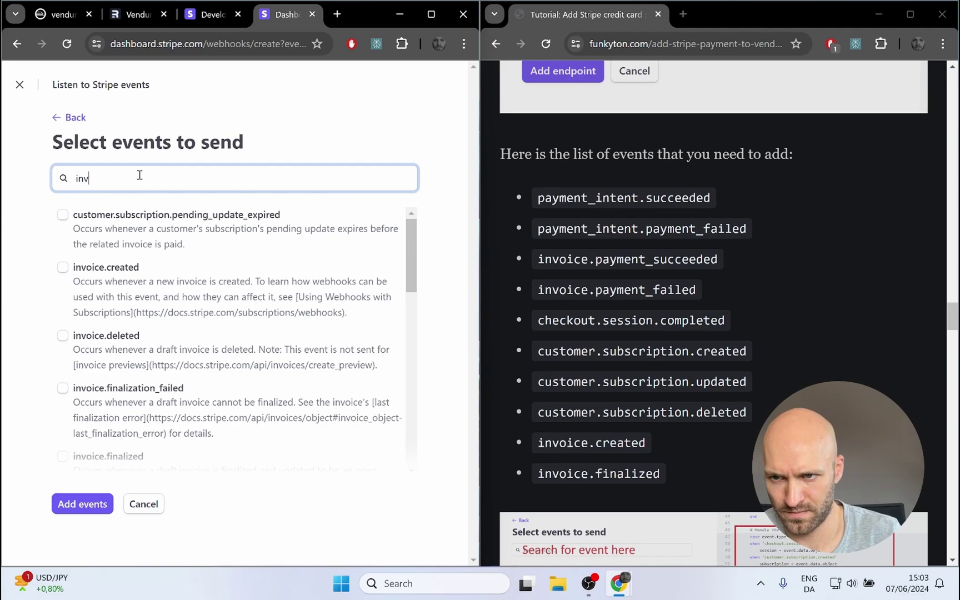
pyautogui.write('oice.p')
pyautogui.click(63, 373)
pyautogui.click(62, 320)
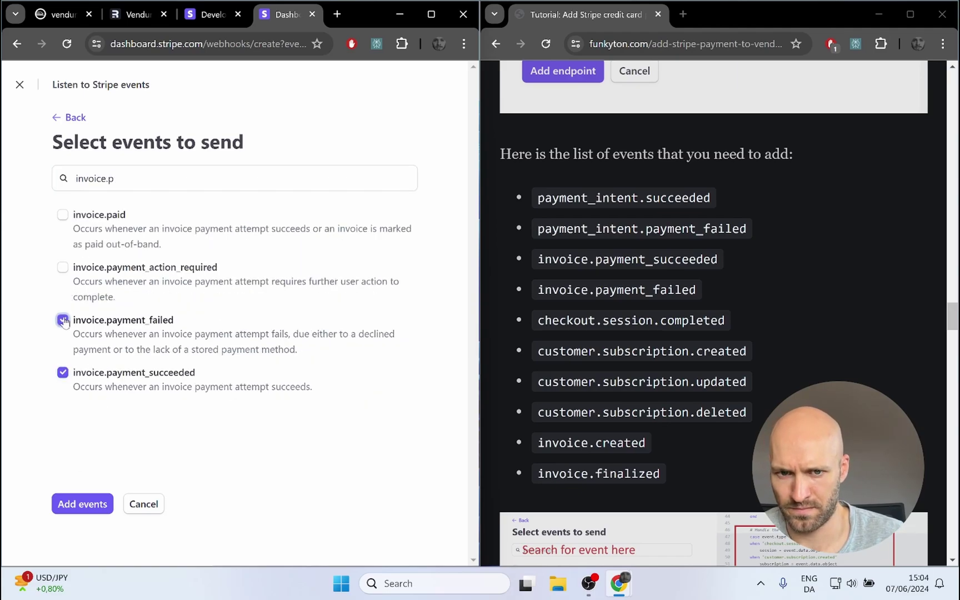
# Step: Search for checkout.session.expired and tick it
pyautogui.click(272, 176)
pyautogui.press('BackSpace')
pyautogui.write('s')
pyautogui.hotkey('ctrl', 'a')
pyautogui.write('check')
pyautogui.click(62, 341)
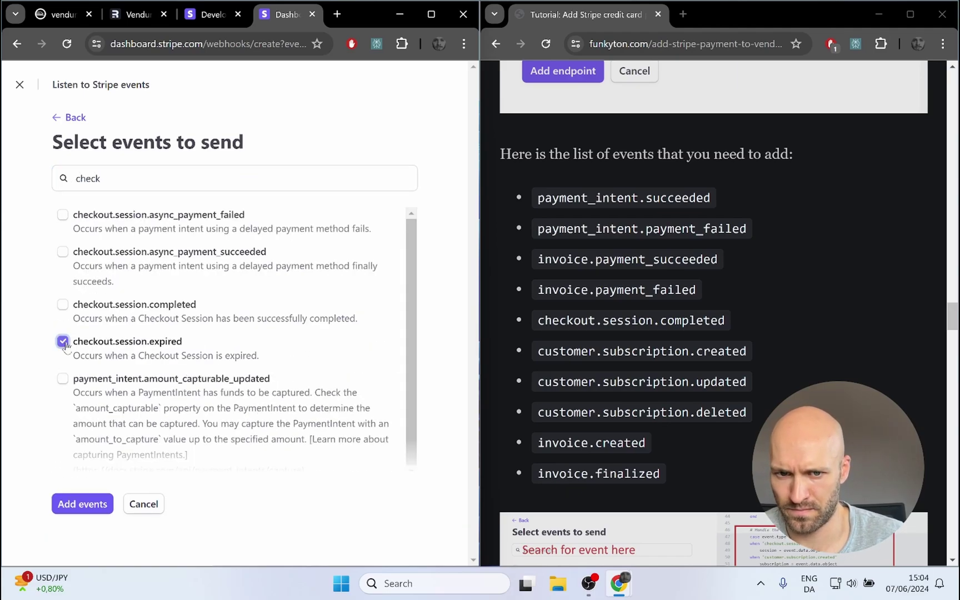
# Step: Tick customer.subscription.created, customer.subscription.updated, invoice.created and invoice.finalized
pyautogui.moveTo(105, 178); pyautogui.dragTo(40, 186)
pyautogui.write('customer.sub')
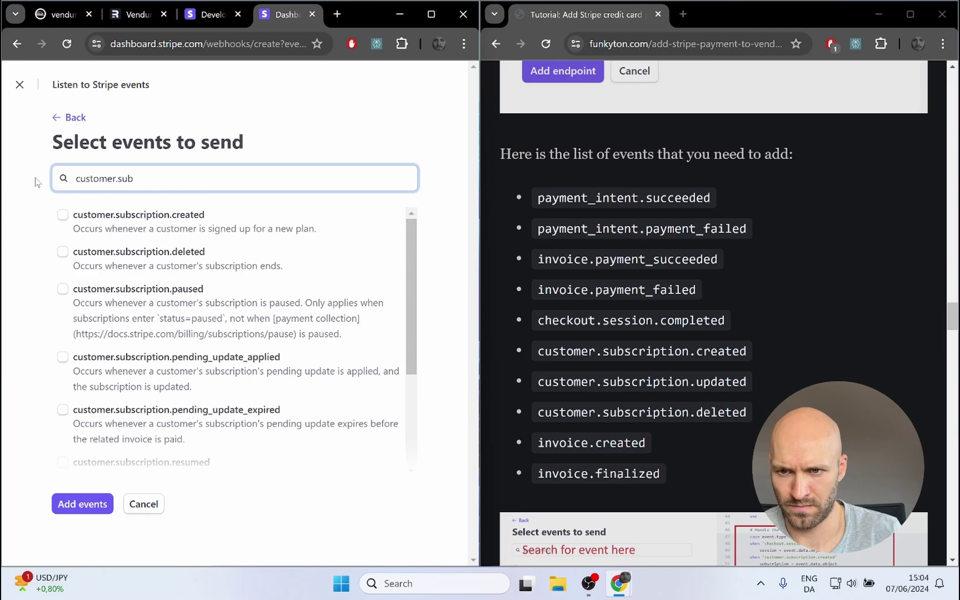
pyautogui.click(62, 219)
pyautogui.scroll(-3, 62, 222)
pyautogui.click(62, 439)
pyautogui.moveTo(134, 179); pyautogui.dragTo(4, 172)
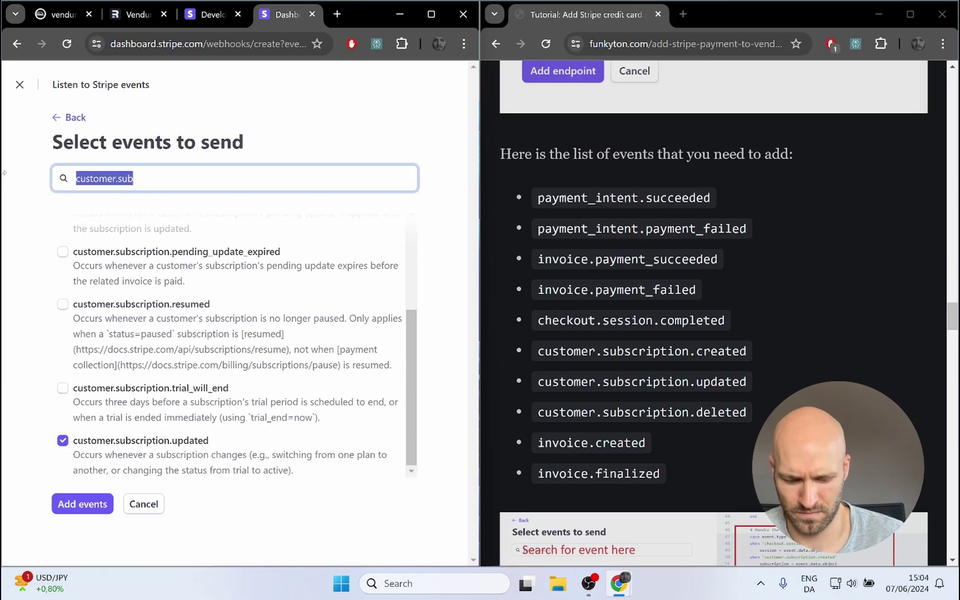
pyautogui.write('invoi')
pyautogui.click(62, 267)
pyautogui.scroll(-4, 66, 278)
pyautogui.click(63, 248)
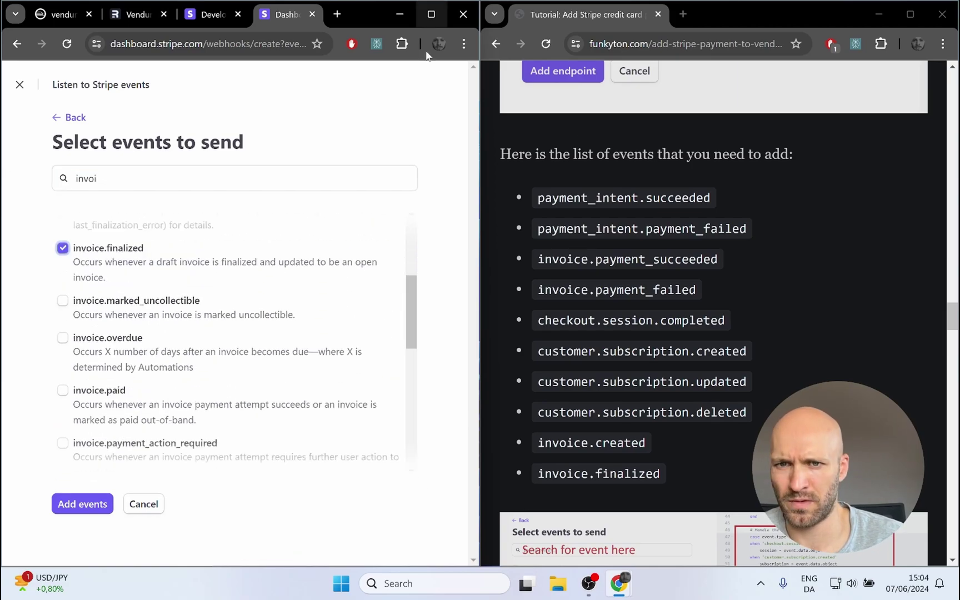
# Step: Merge the tutorial back into the Stripe window as a tab and maximize the window
pyautogui.moveTo(578, 15); pyautogui.dragTo(184, 15)
pyautogui.click(298, 15)
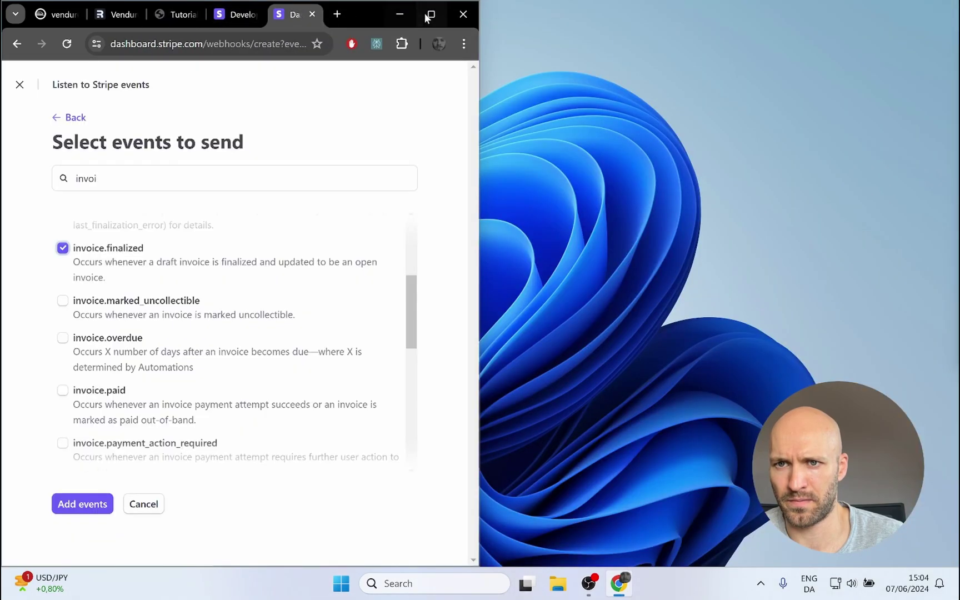
pyautogui.click(430, 10)
pyautogui.scroll(-10, 615, 157)
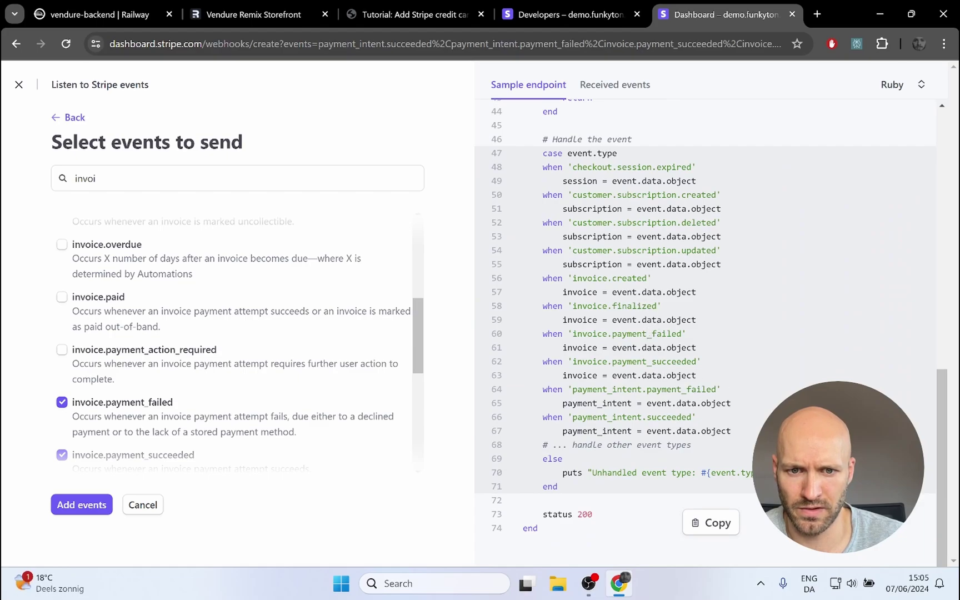
# Step: Confirm the selected events for the webhook
pyautogui.click(81, 507)
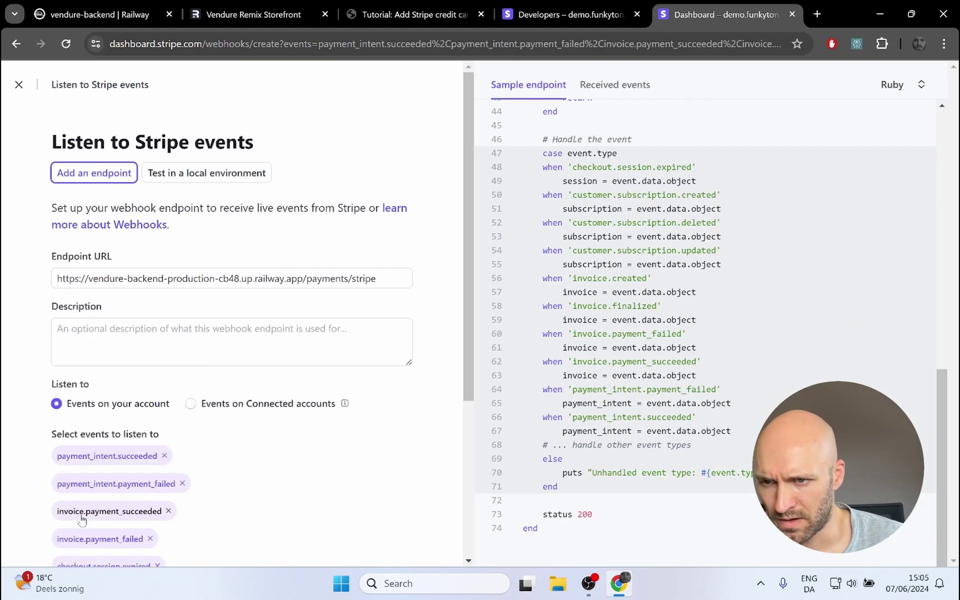
pyautogui.scroll(-4, 275, 414)
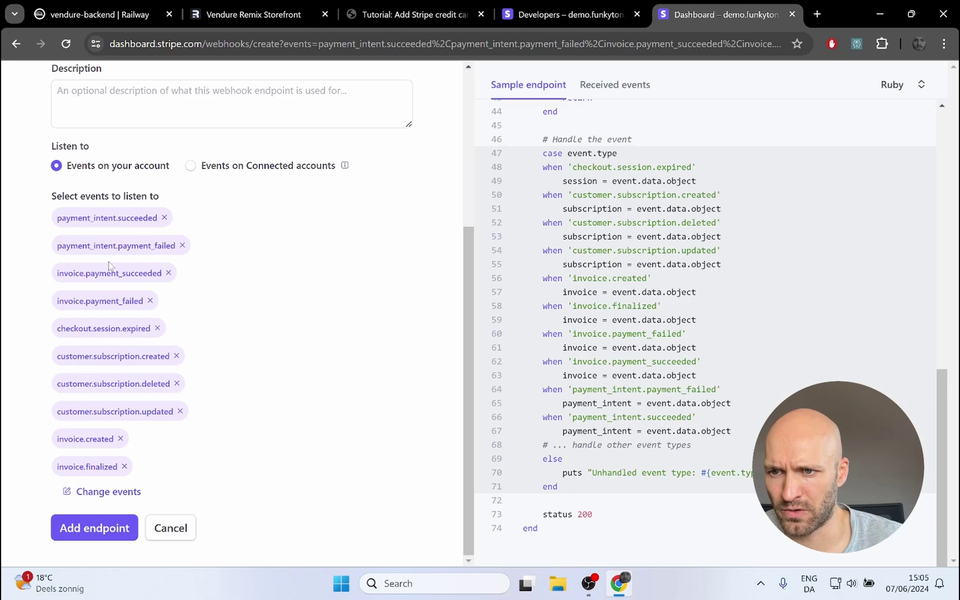
pyautogui.scroll(5, 293, 331)
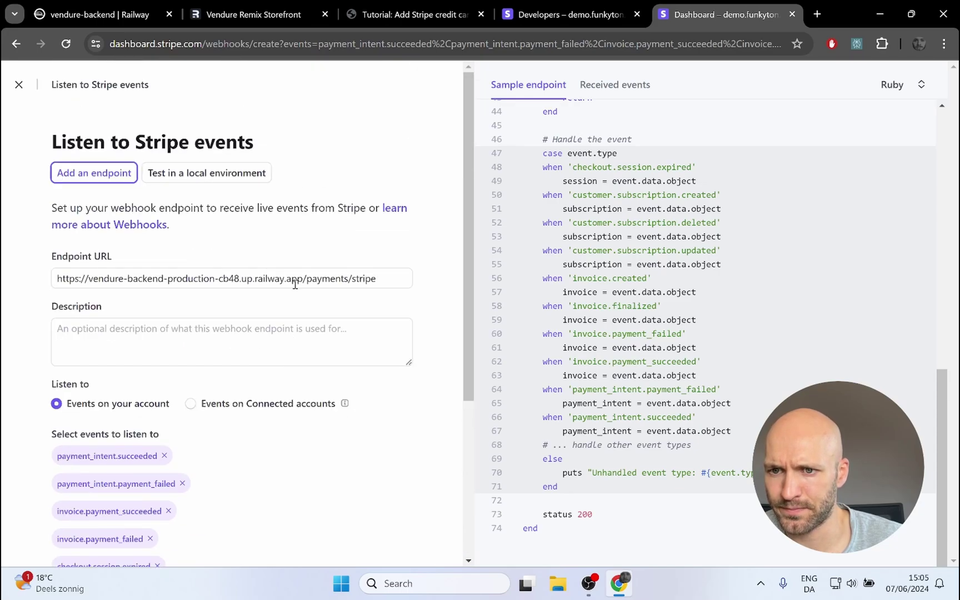
# Step: Replace the endpoint's /payments/stripe path with the exact path copied from the tutorial
pyautogui.click(384, 17)
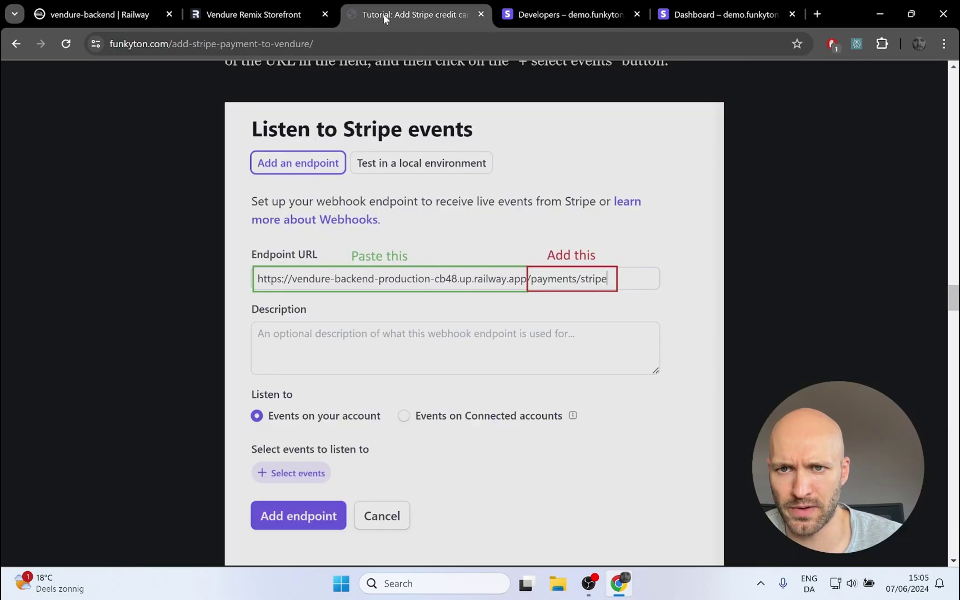
pyautogui.scroll(5, 199, 233)
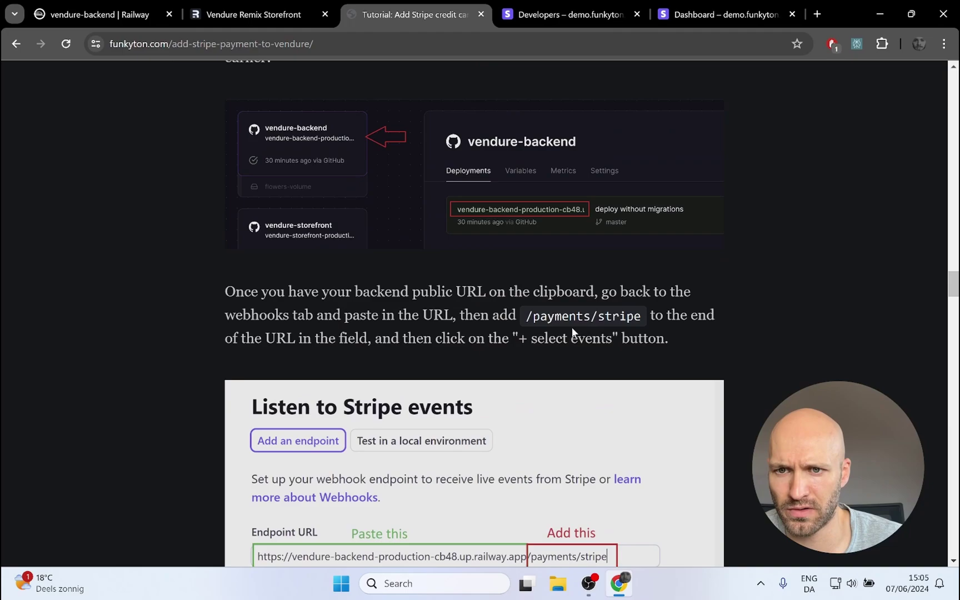
pyautogui.moveTo(527, 316); pyautogui.dragTo(642, 317)
pyautogui.hotkey('ctrl', 'c')
pyautogui.click(679, 20)
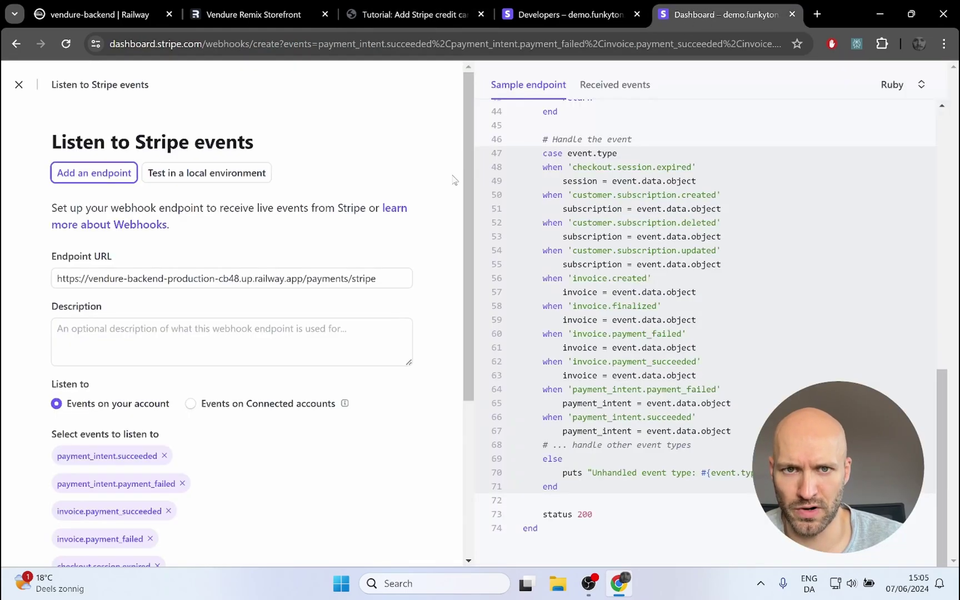
pyautogui.moveTo(375, 283); pyautogui.dragTo(306, 298)
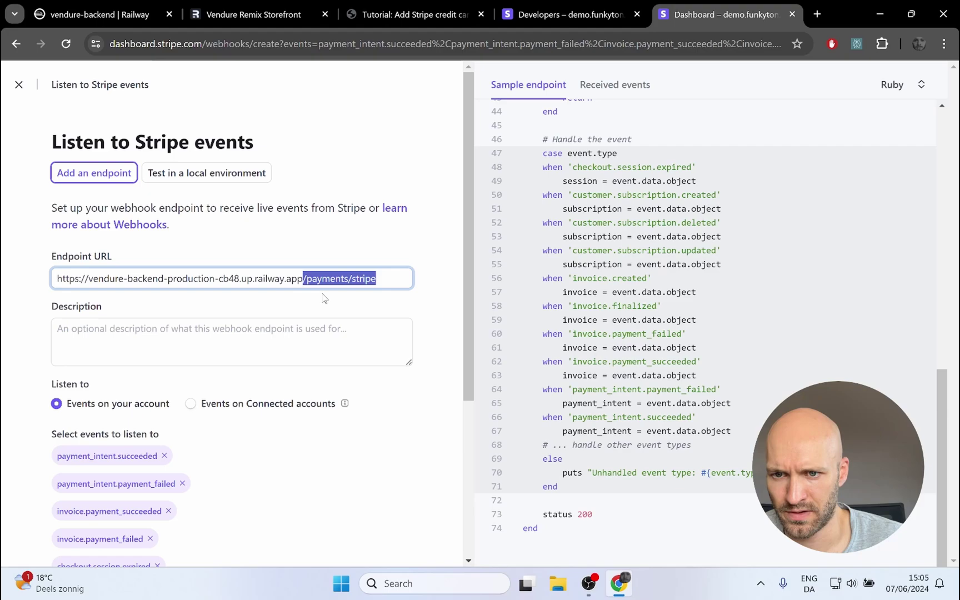
pyautogui.hotkey('ctrl', 'v')
# Step: Create the webhook endpoint, then bring Railway's vendure-backend page to the front
pyautogui.scroll(-1, 245, 313)
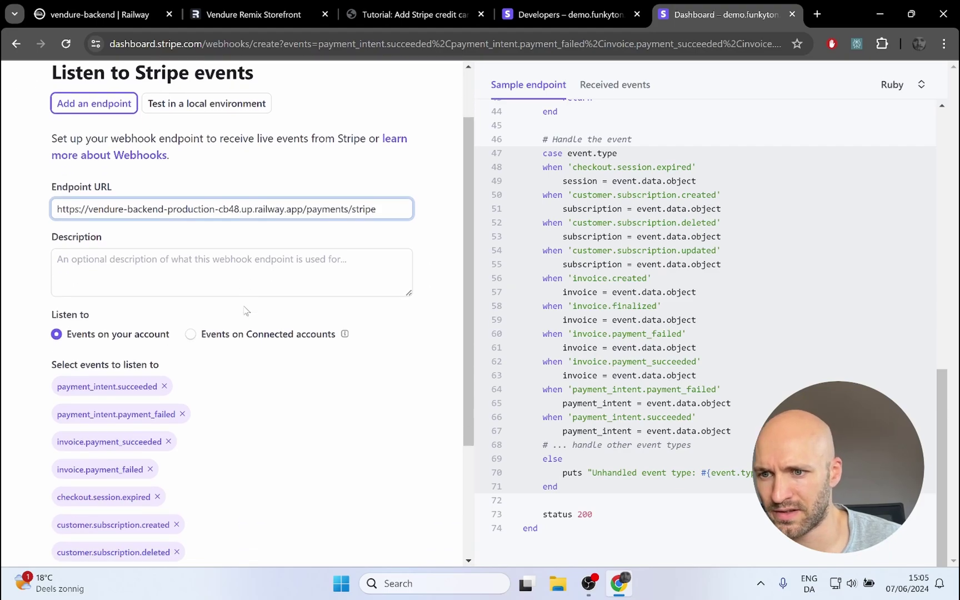
pyautogui.scroll(-3, 290, 311)
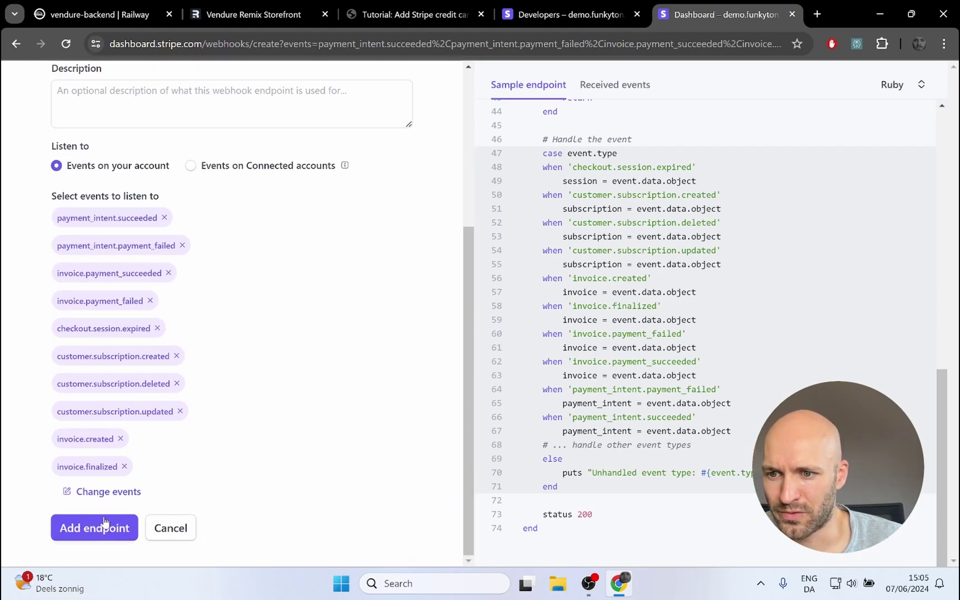
pyautogui.click(84, 533)
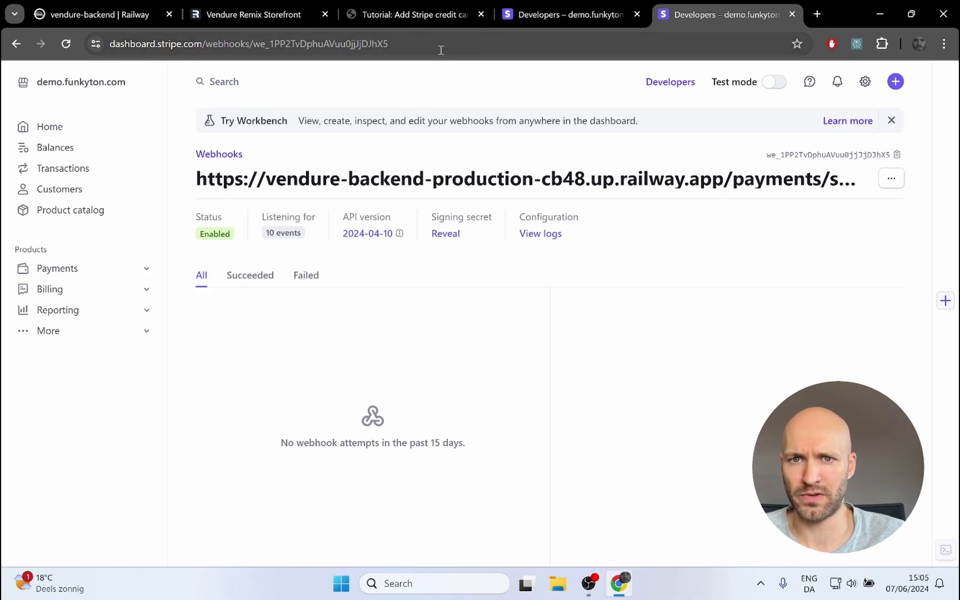
pyautogui.click(118, 18)
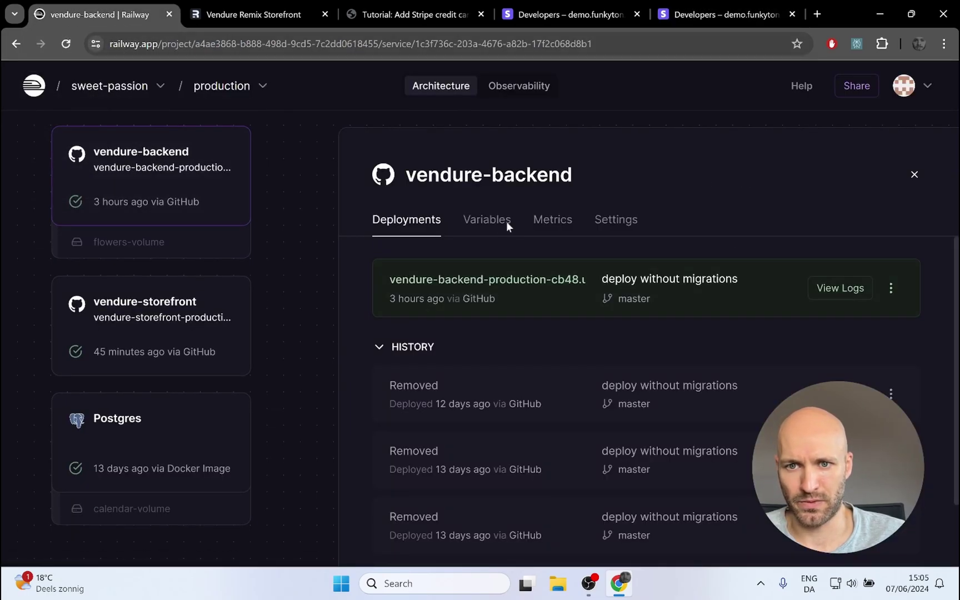
# Step: Open the backend's public Railway URL and load its Vendure admin dashboard at /admin
pyautogui.keyDown('ctrl'); pyautogui.click(457, 288); pyautogui.keyUp('ctrl')
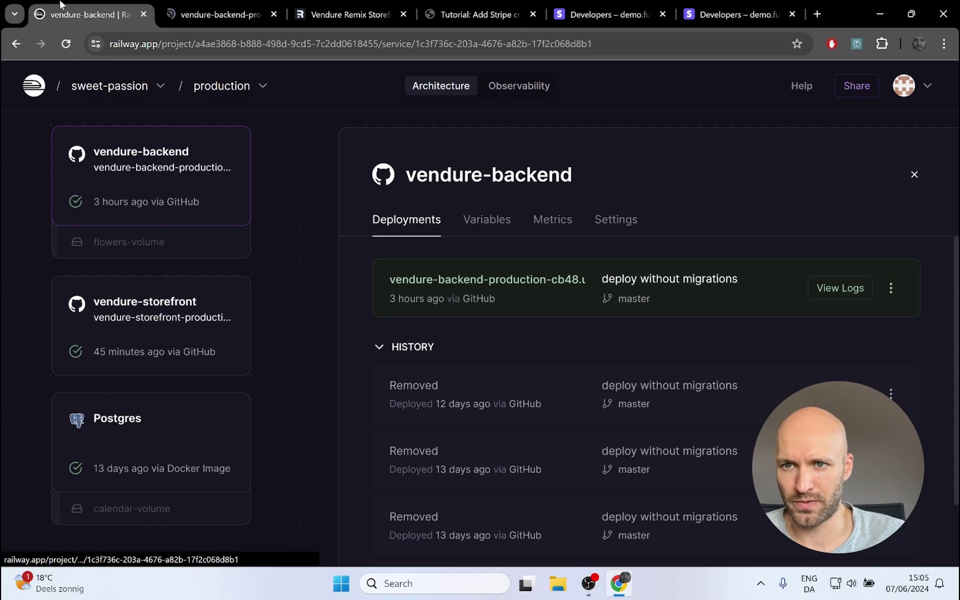
pyautogui.click(239, 16)
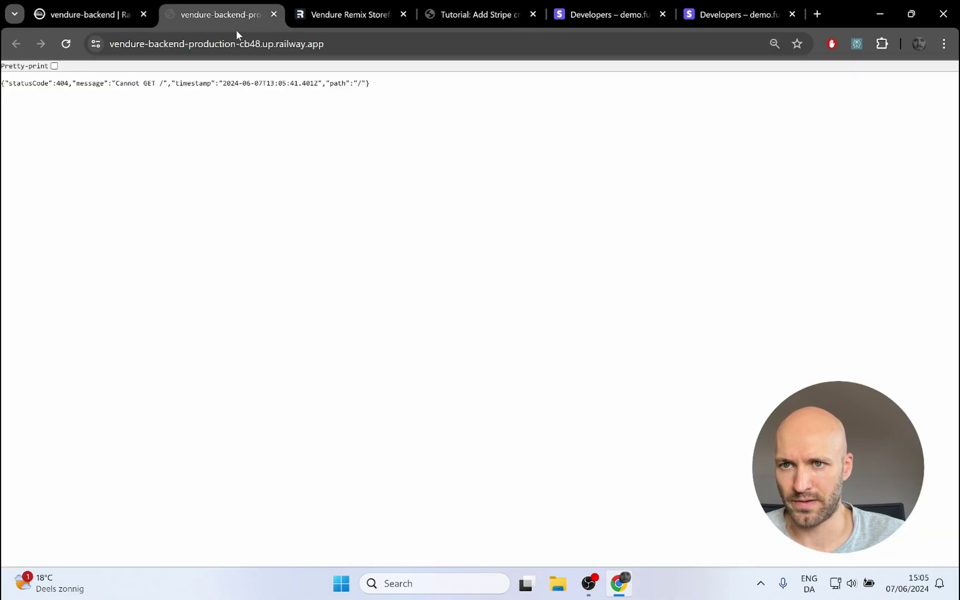
pyautogui.click(390, 44)
pyautogui.press('End')
pyautogui.write('/a')
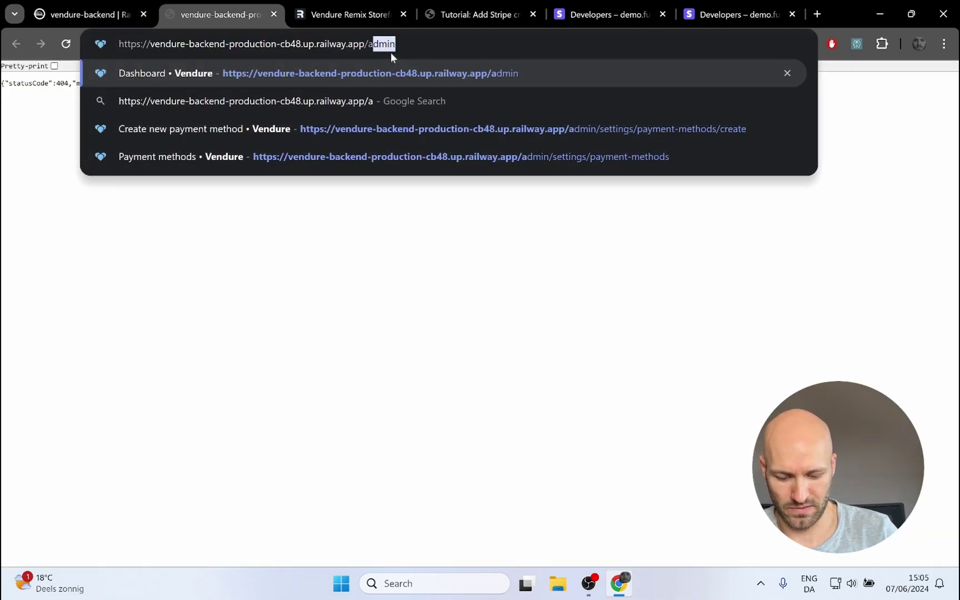
pyautogui.write('dm')
pyautogui.press('Return')
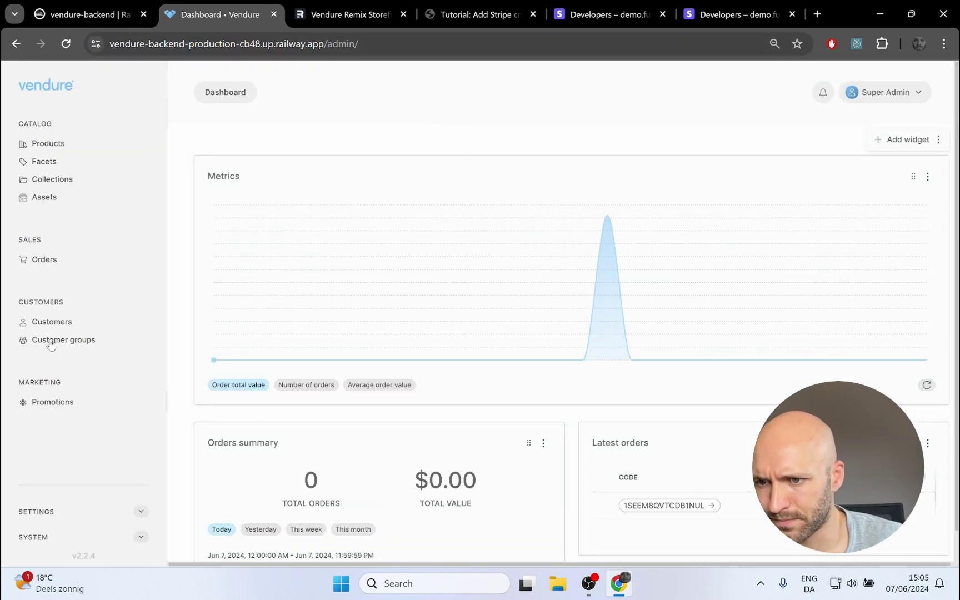
# Step: Open Settings > Payment methods and compare it with the storefront's 'Pay with standard' checkout
pyautogui.click(141, 512)
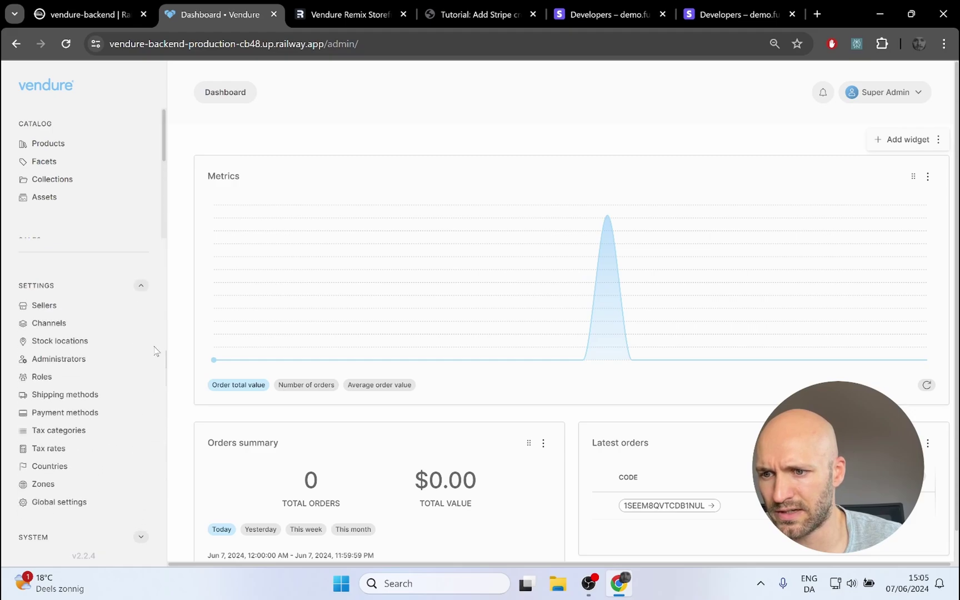
pyautogui.click(48, 415)
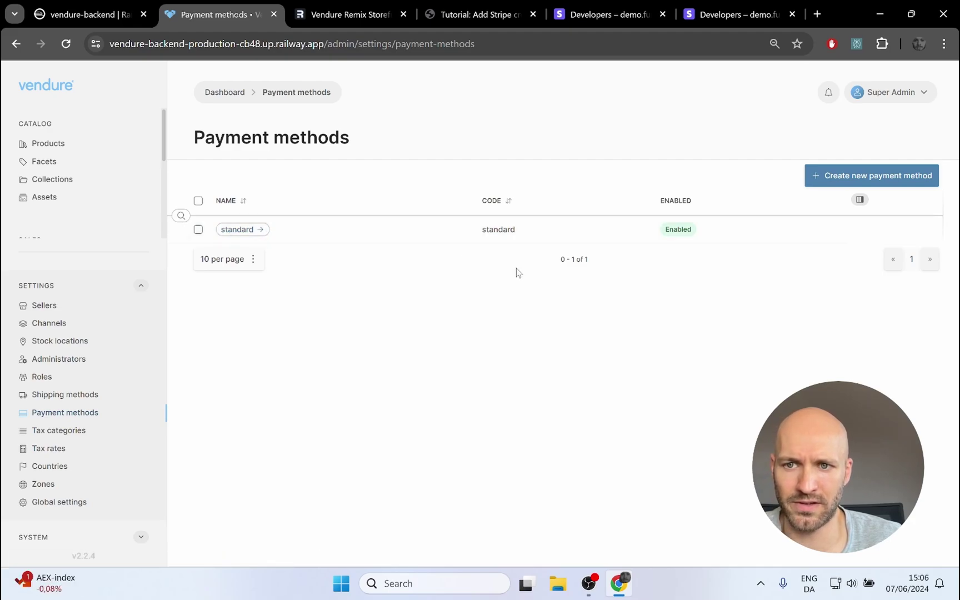
pyautogui.click(340, 16)
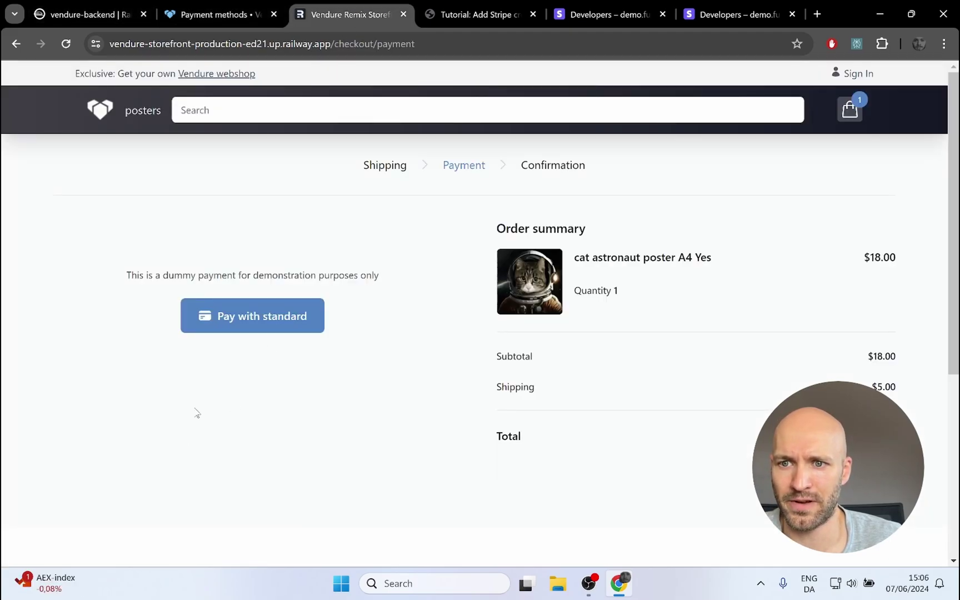
pyautogui.click(192, 12)
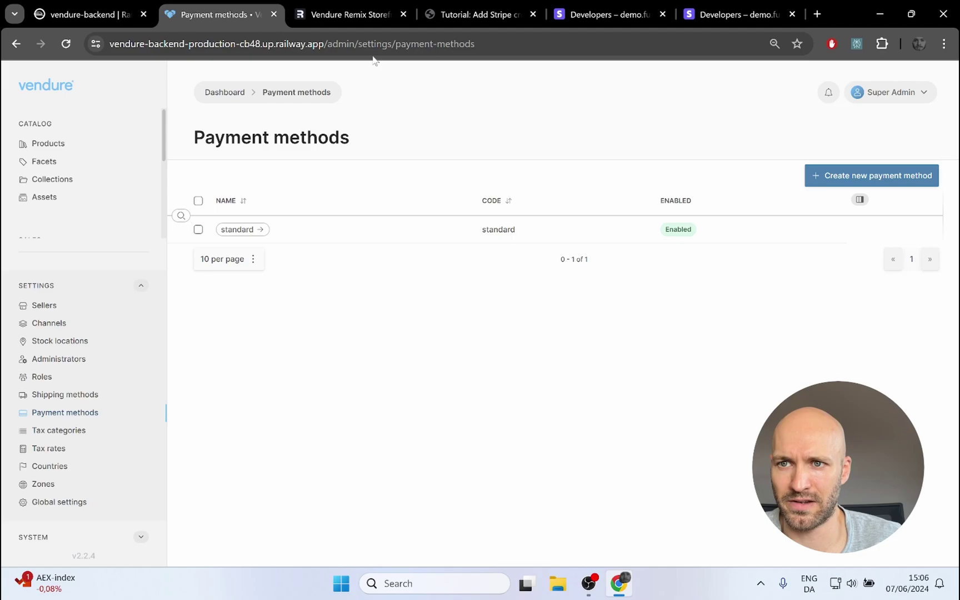
# Step: Start a new payment method named Stripe (code stripe) and check the payment handler options
pyautogui.click(850, 175)
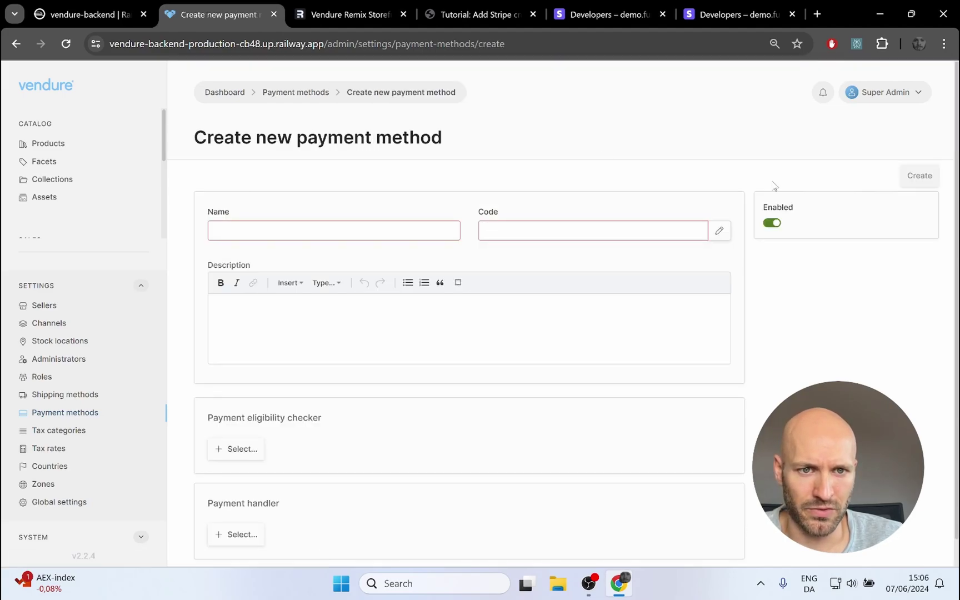
pyautogui.click(332, 235)
pyautogui.click(333, 266)
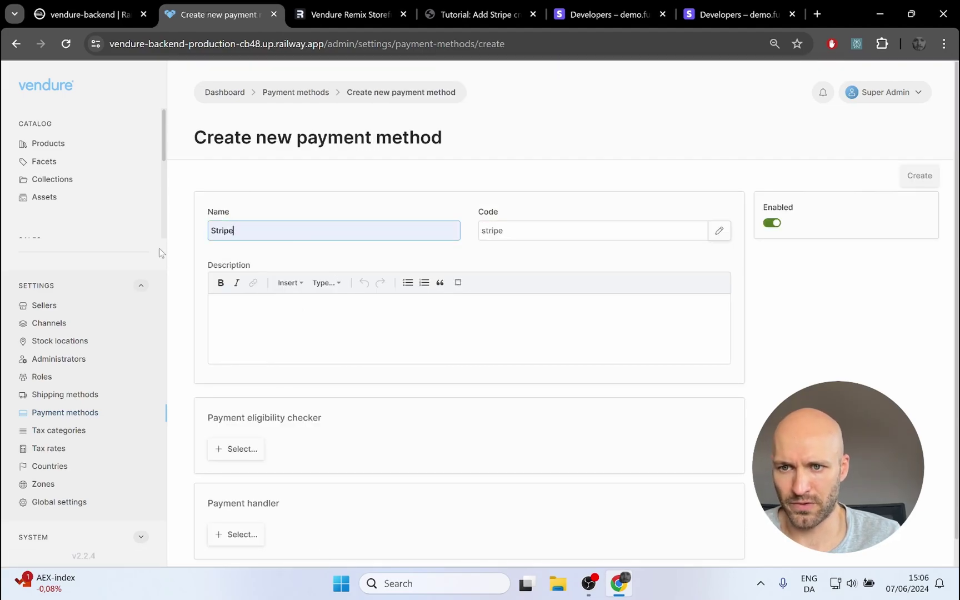
pyautogui.scroll(-1, 455, 268)
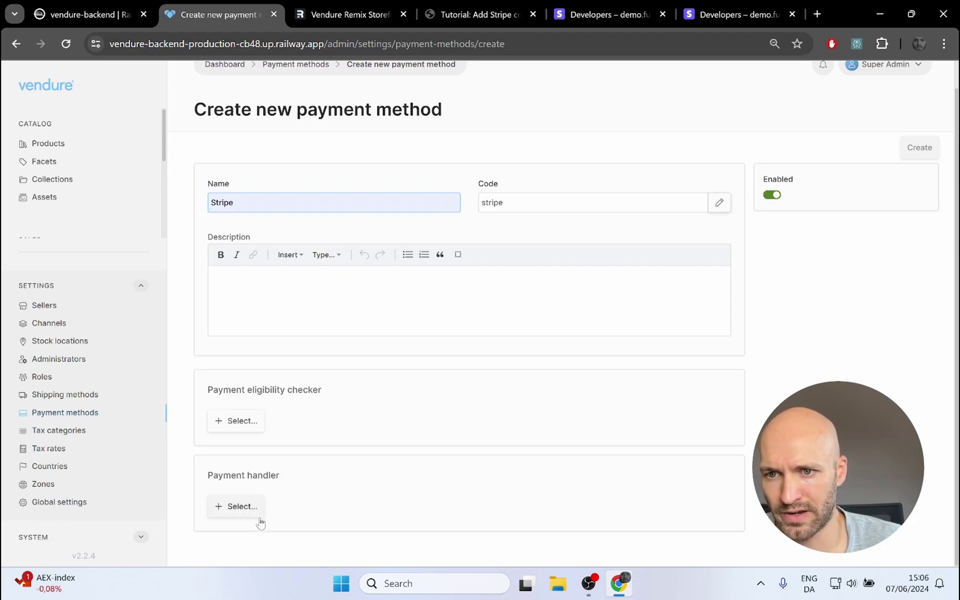
pyautogui.click(234, 506)
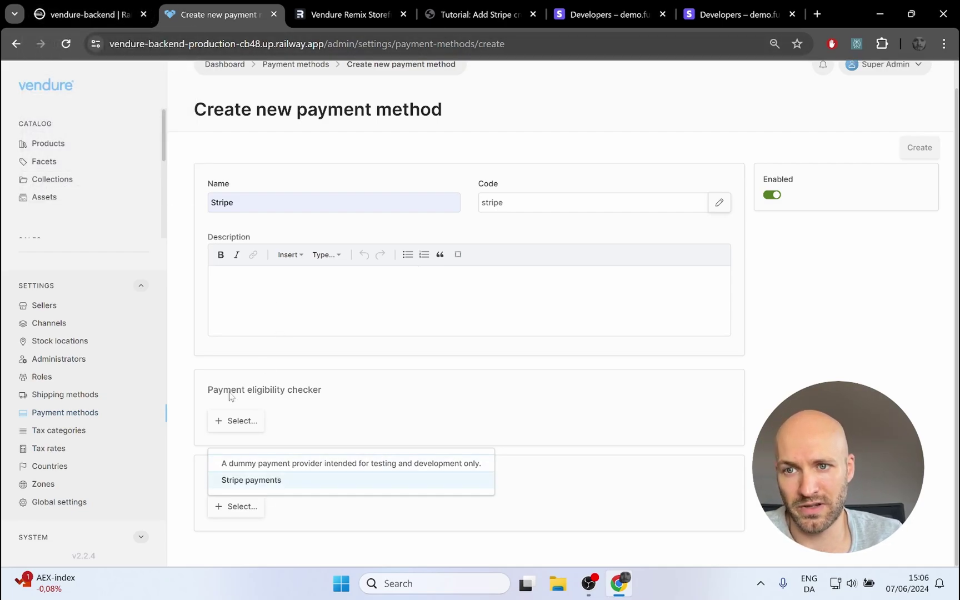
pyautogui.click(59, 17)
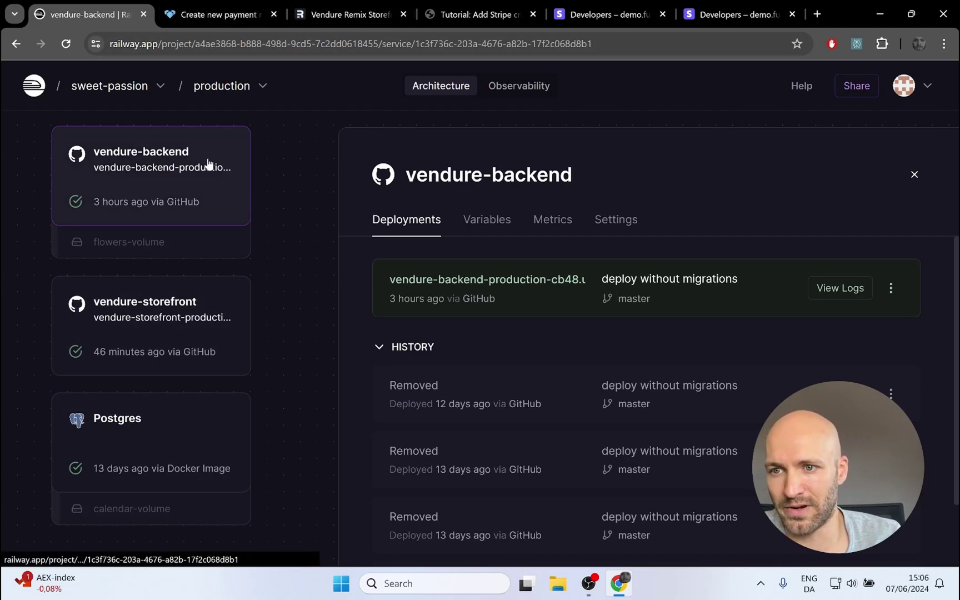
# Step: Open the backend's GitHub source repository from the Railway service settings
pyautogui.click(615, 222)
pyautogui.scroll(-1, 541, 389)
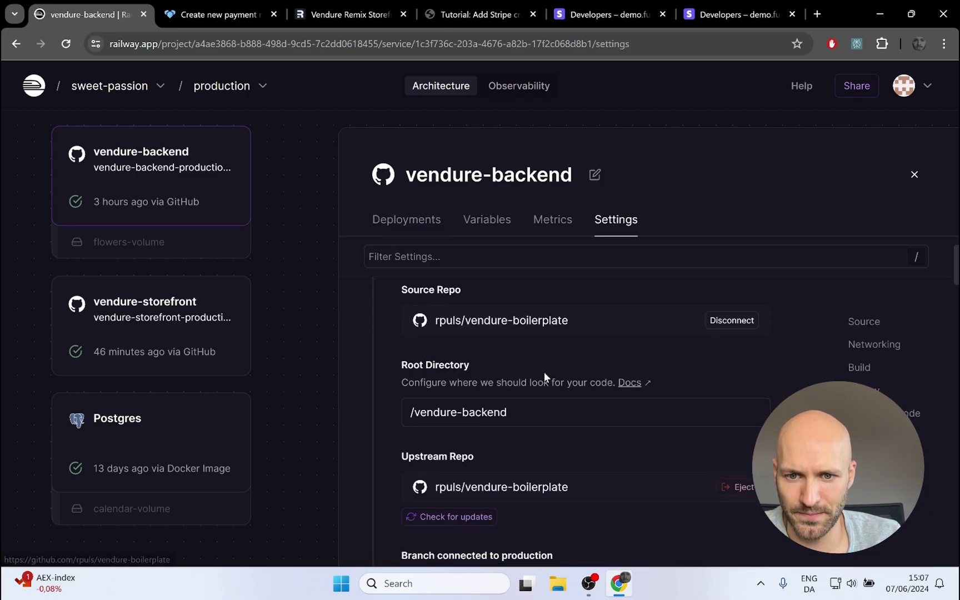
pyautogui.click(472, 328)
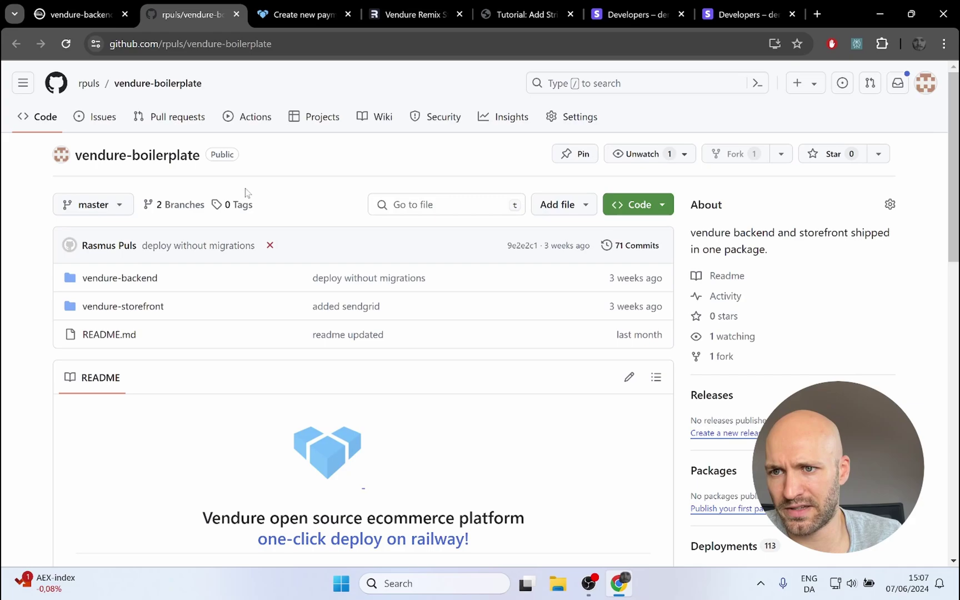
# Step: Confirm the stripe ^13.11.0 dependency in vendure-backend/package.json, then open vendure-backend/src
pyautogui.scroll(-2, 267, 140)
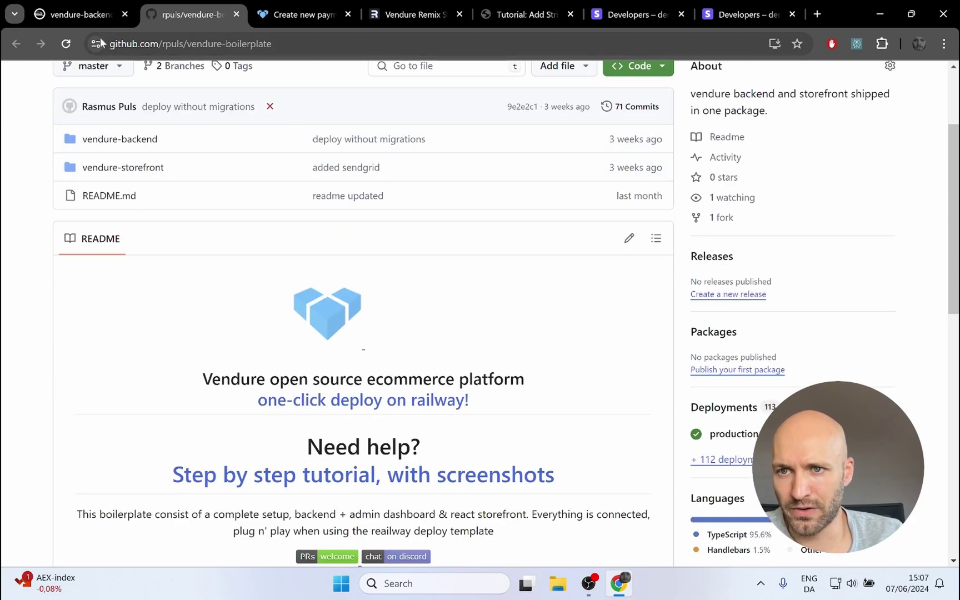
pyautogui.click(104, 142)
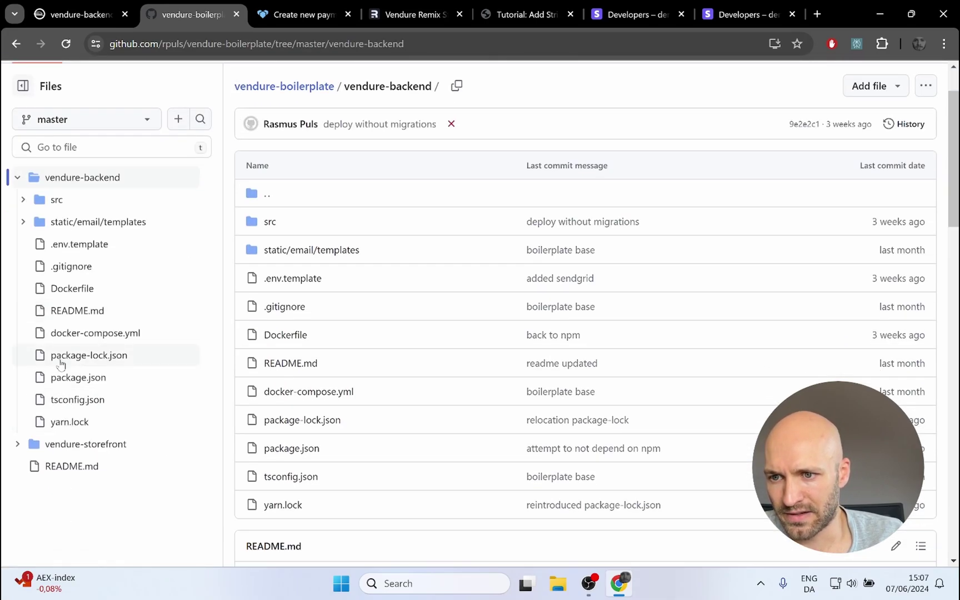
pyautogui.click(66, 377)
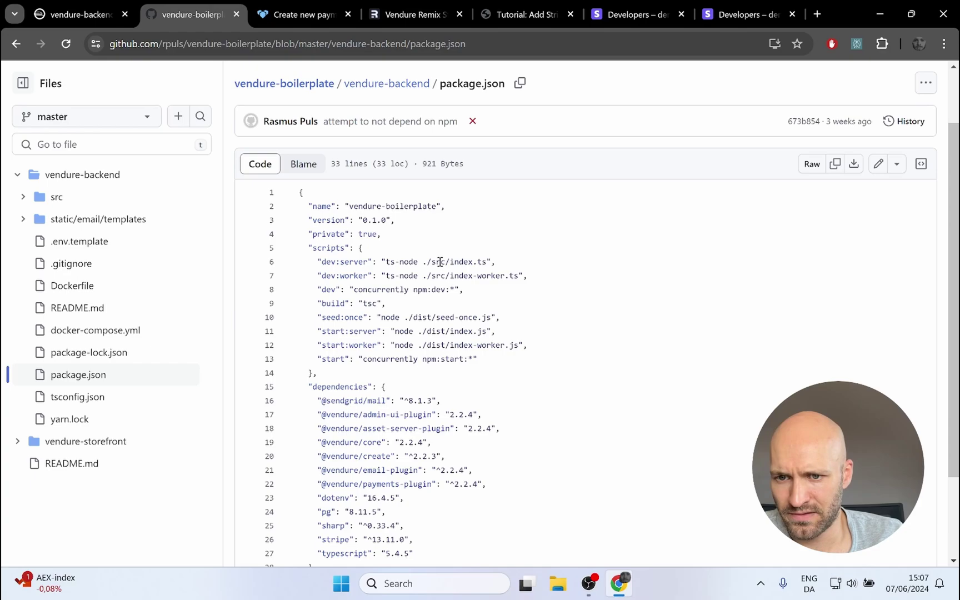
pyautogui.scroll(-1, 486, 237)
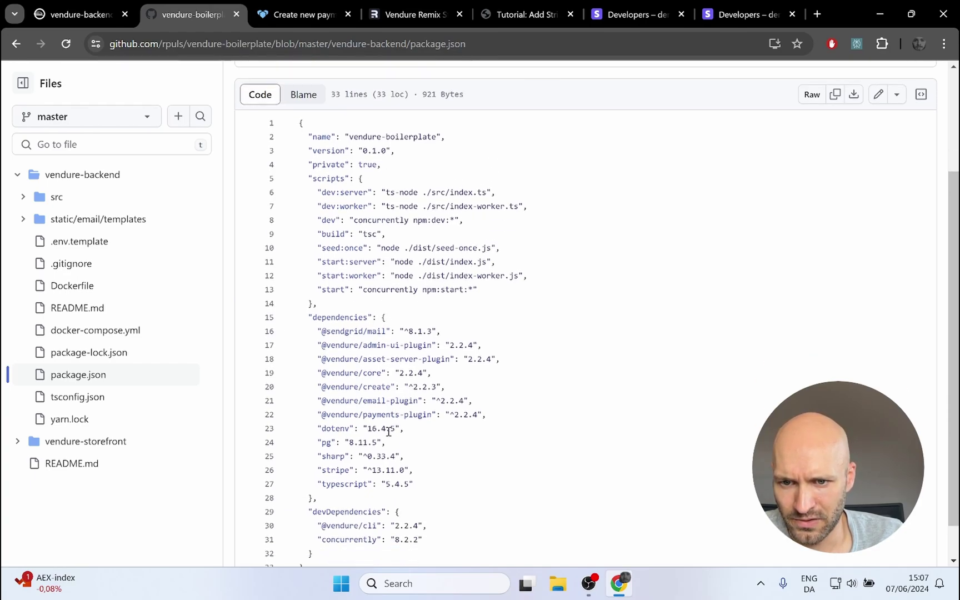
pyautogui.moveTo(312, 467); pyautogui.dragTo(415, 467)
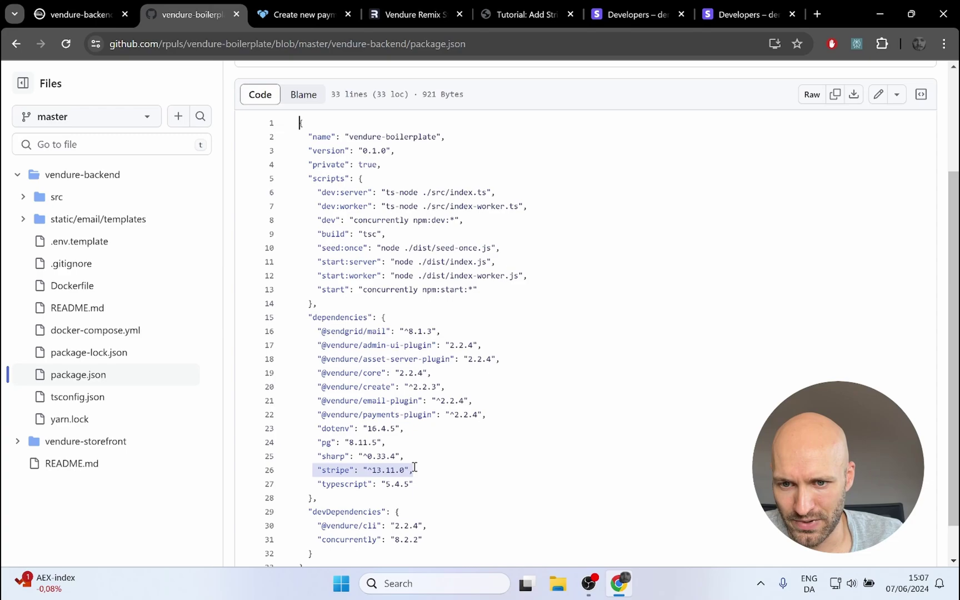
pyautogui.scroll(-1, 504, 437)
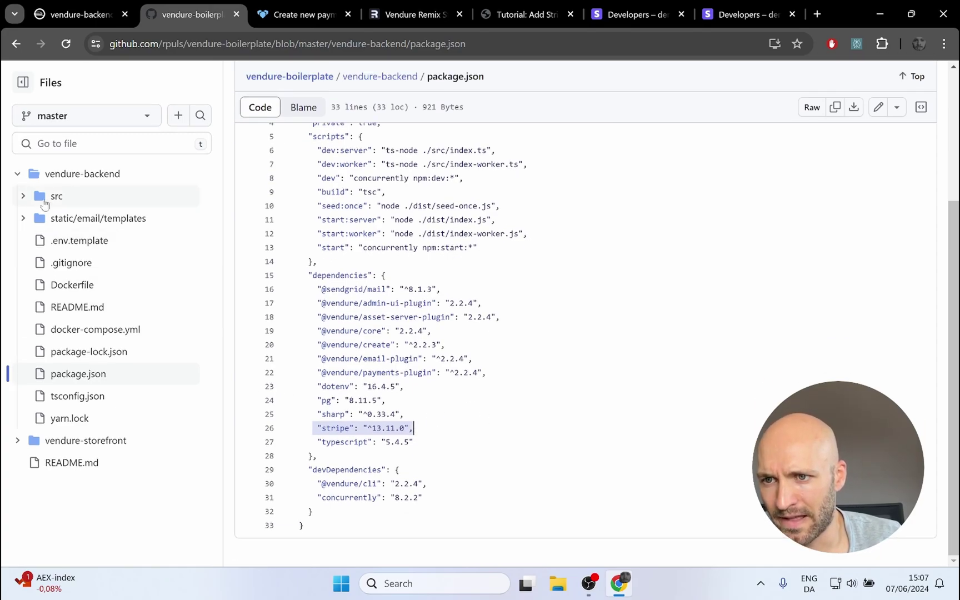
pyautogui.click(51, 197)
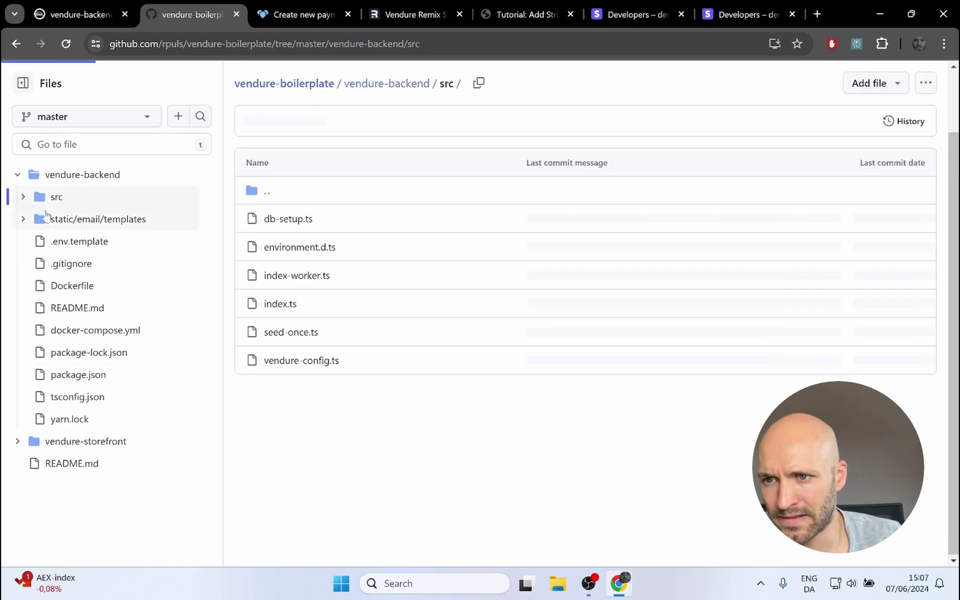
# Step: Find and review the StripePlugin.init block in vendure-config.ts by searching for 'strip'
pyautogui.click(276, 363)
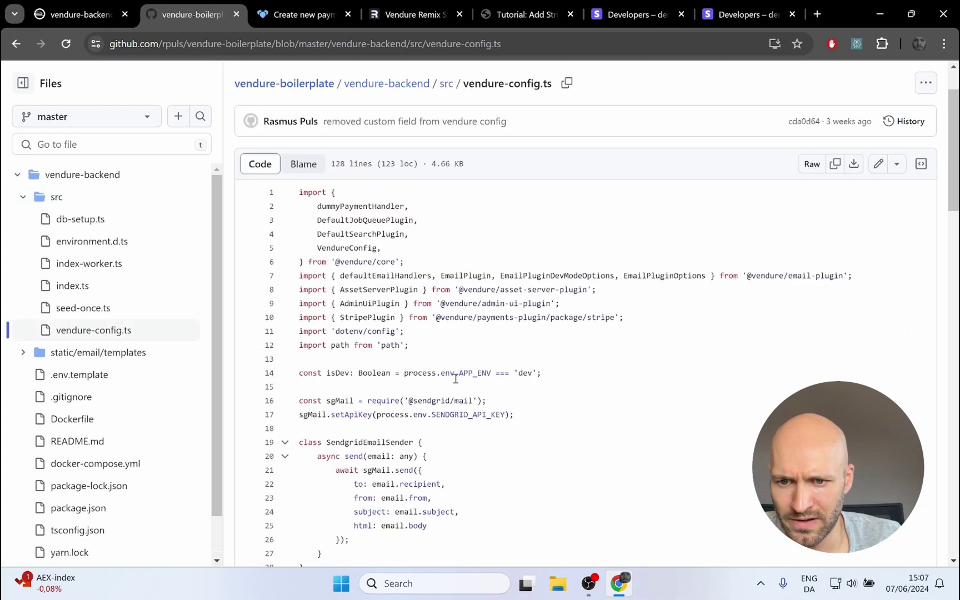
pyautogui.hotkey('ctrl', 'f')
pyautogui.write('strip')
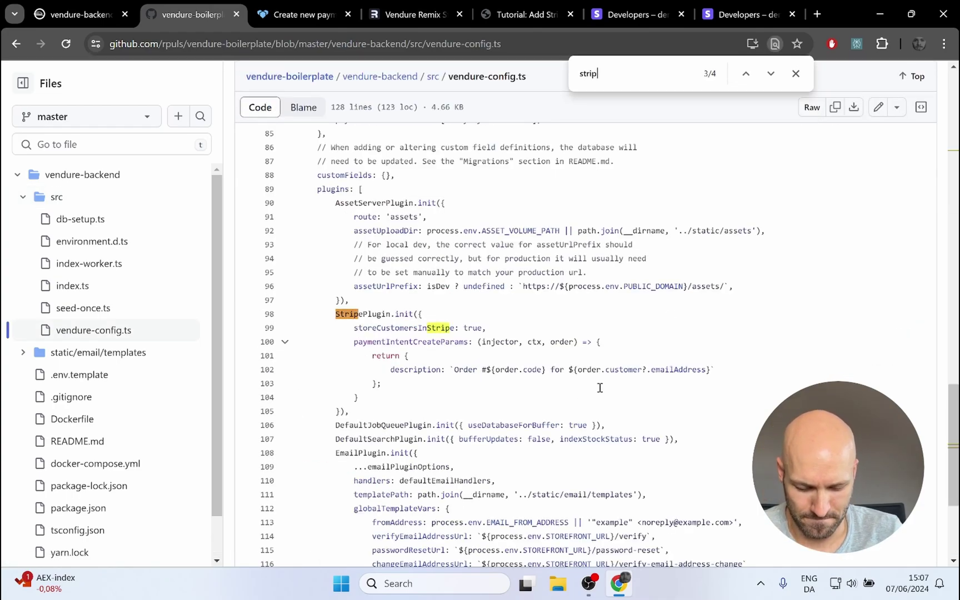
pyautogui.moveTo(365, 412); pyautogui.dragTo(295, 314)
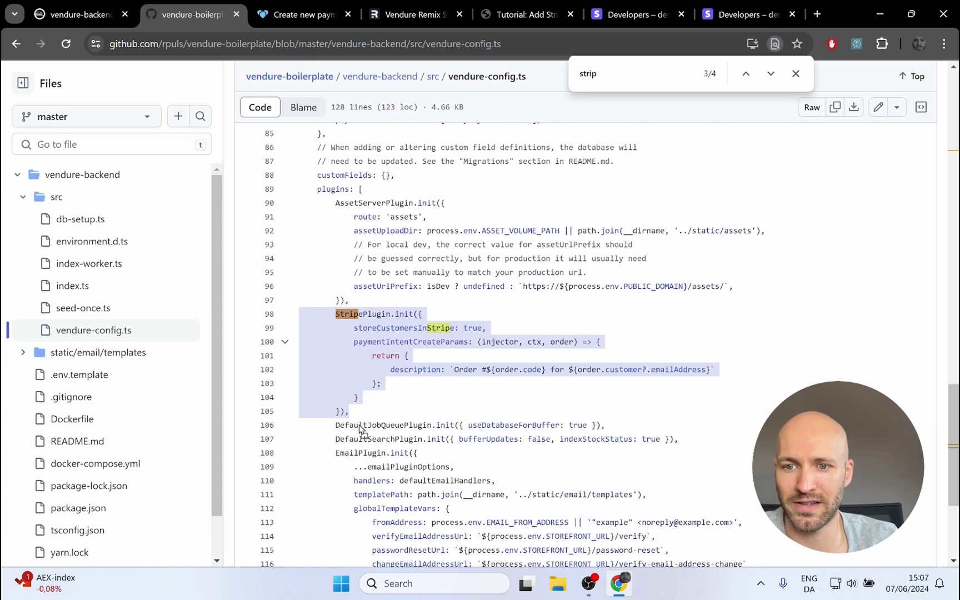
pyautogui.click(362, 425)
# Step: Reopen the backend's package.json and highlight the stripe ^13.11.0 dependency line
pyautogui.scroll(-1, 125, 395)
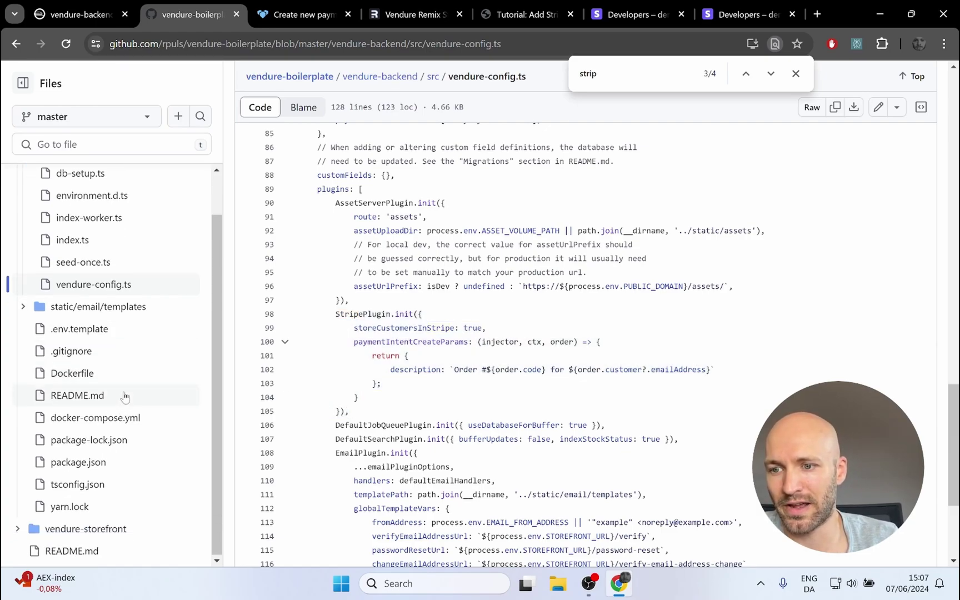
pyautogui.click(68, 463)
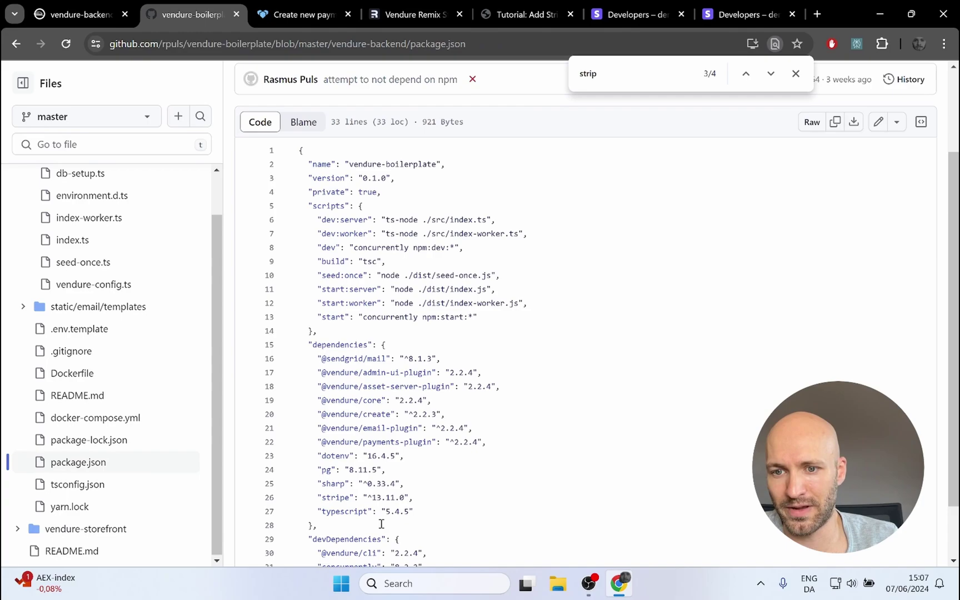
pyautogui.scroll(-2, 368, 463)
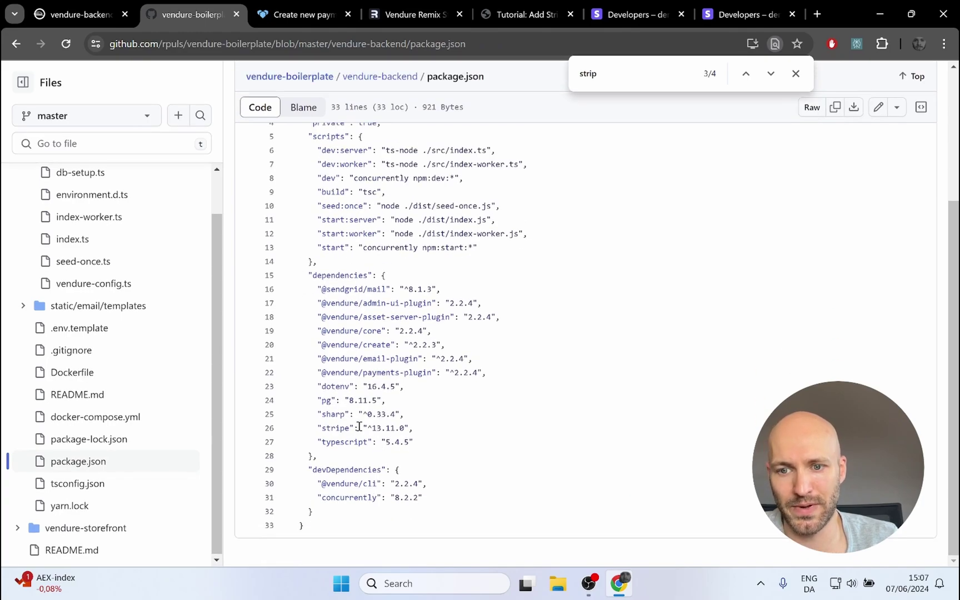
pyautogui.moveTo(310, 427); pyautogui.dragTo(442, 423)
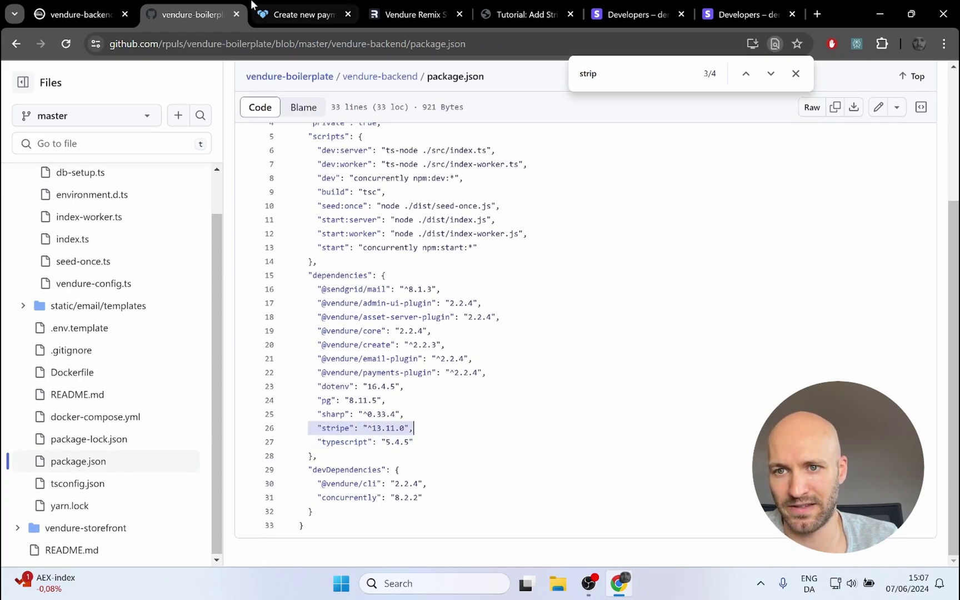
# Step: Close GitHub and set the new Vendure payment method's handler to Stripe payments
pyautogui.click(236, 15)
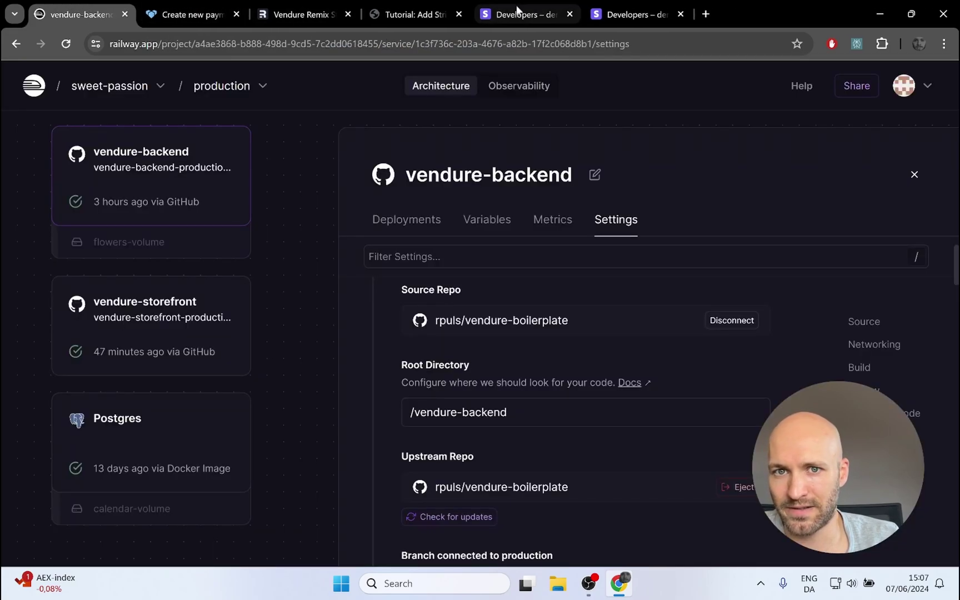
pyautogui.click(172, 15)
pyautogui.click(232, 480)
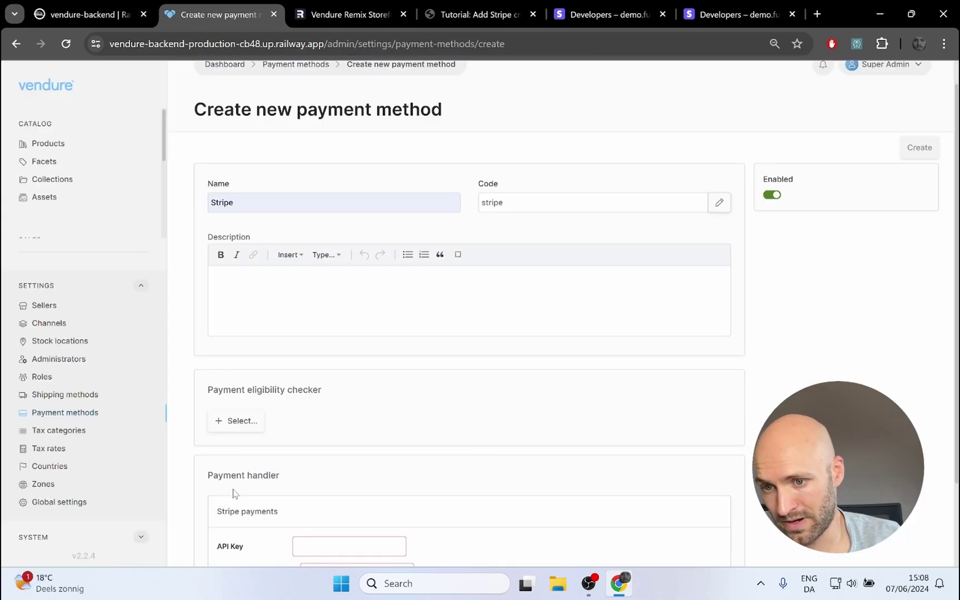
pyautogui.scroll(-2, 333, 444)
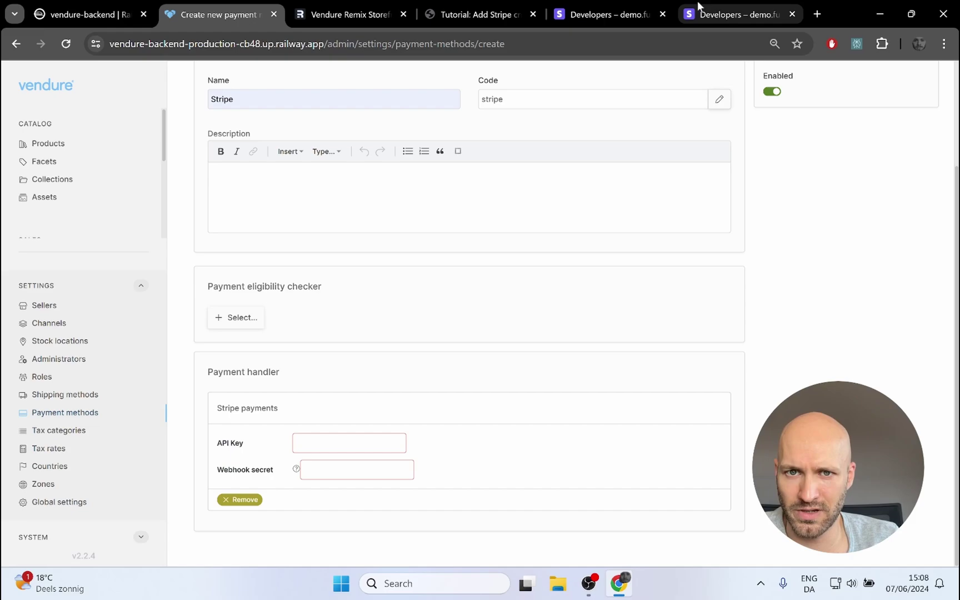
pyautogui.click(726, 13)
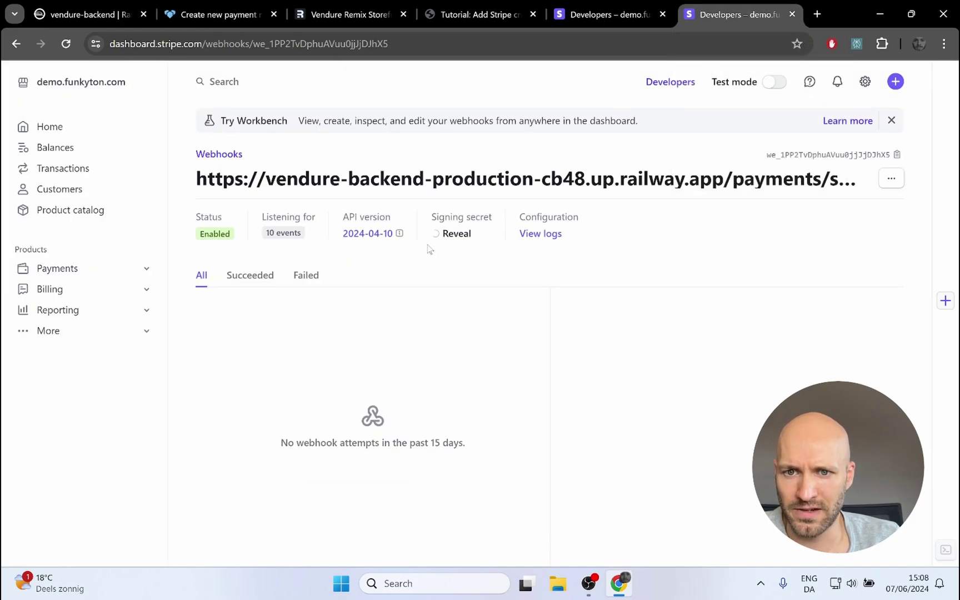
# Step: Reveal the Stripe webhook signing secret and paste it into Vendure's Webhook secret field
pyautogui.click(450, 236)
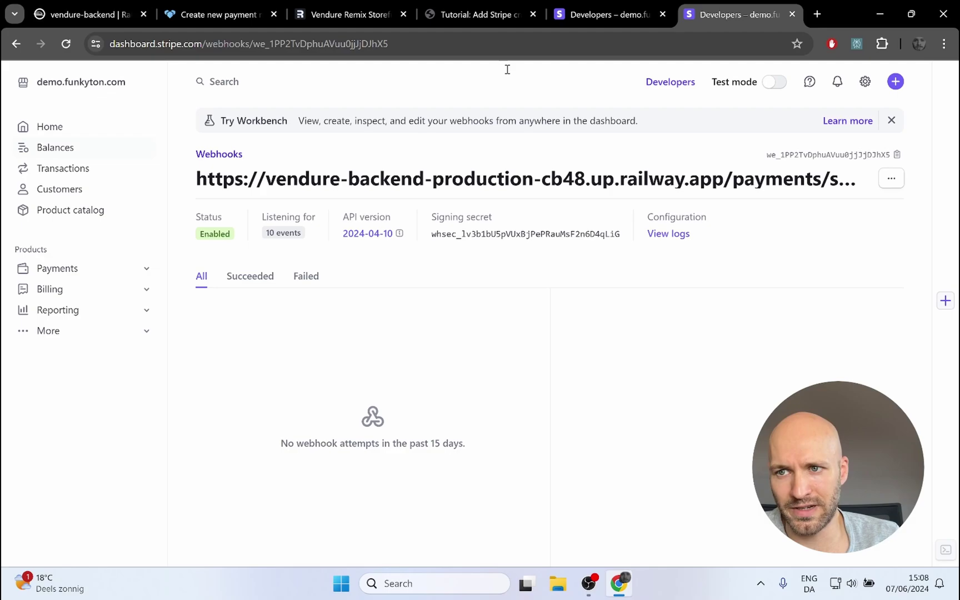
pyautogui.moveTo(434, 234); pyautogui.dragTo(621, 247)
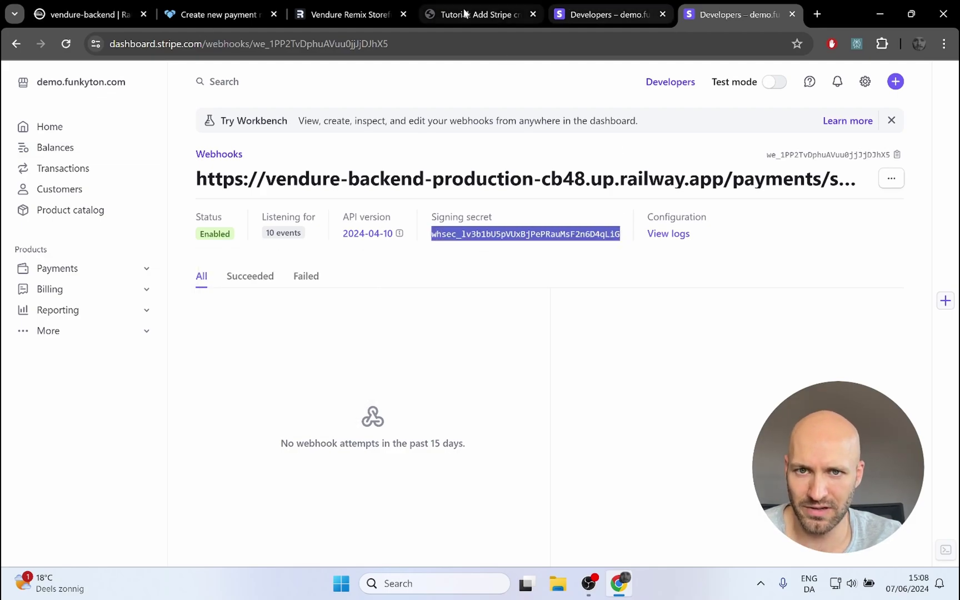
pyautogui.click(219, 15)
pyautogui.click(335, 464)
pyautogui.hotkey('ctrl', 'v')
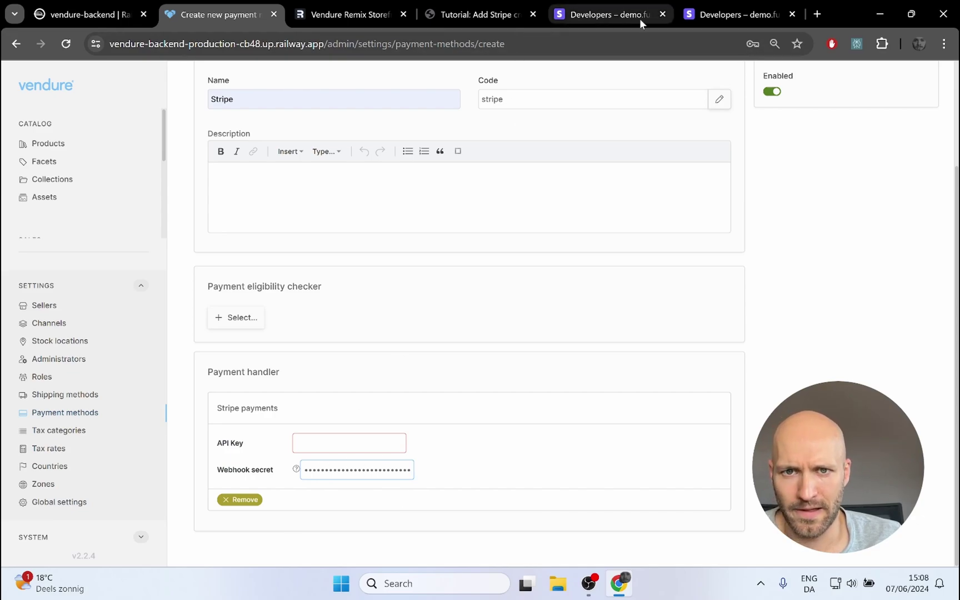
# Step: Reveal and copy the live secret key from Stripe's API keys page
pyautogui.click(600, 19)
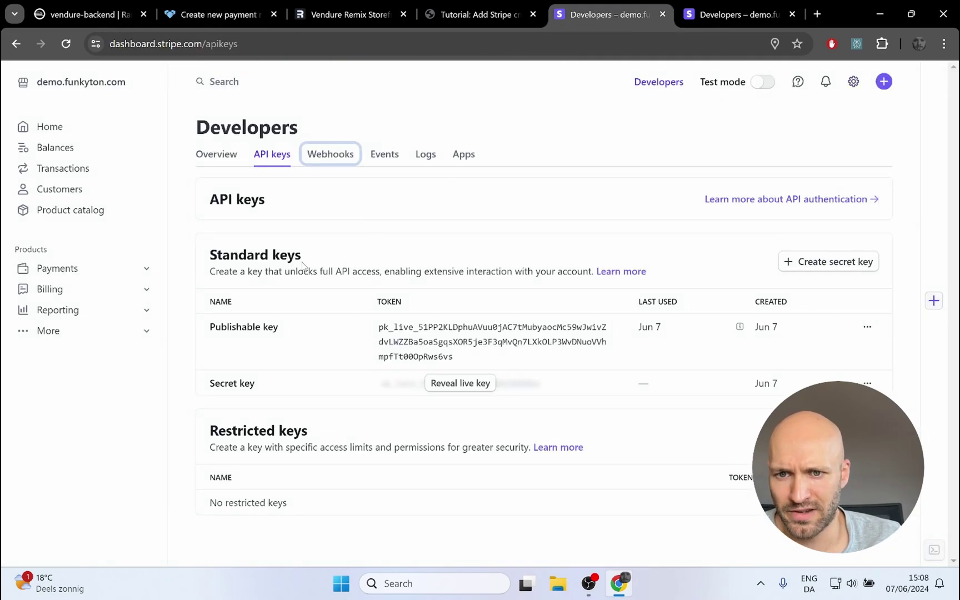
pyautogui.click(438, 392)
pyautogui.click(600, 315)
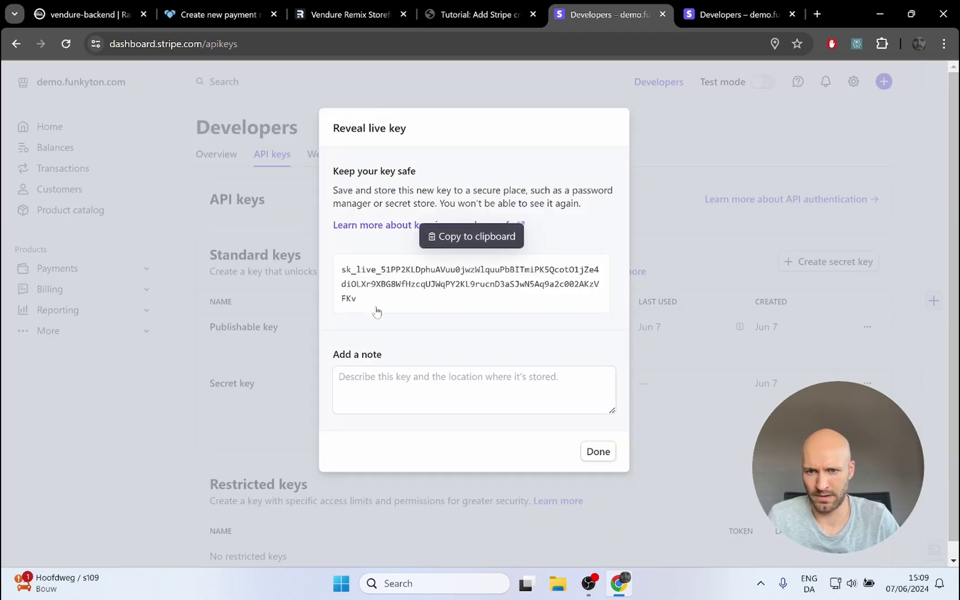
pyautogui.click(376, 312)
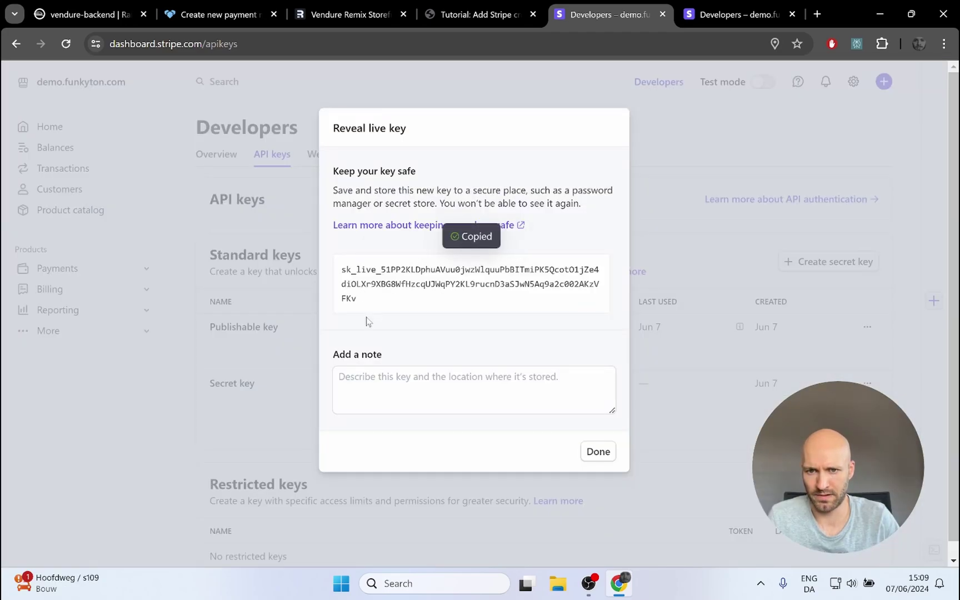
pyautogui.click(208, 20)
# Step: Paste the live secret key as API Key, create the Stripe payment method, and return to the list
pyautogui.click(346, 449)
pyautogui.hotkey('ctrl', 'v')
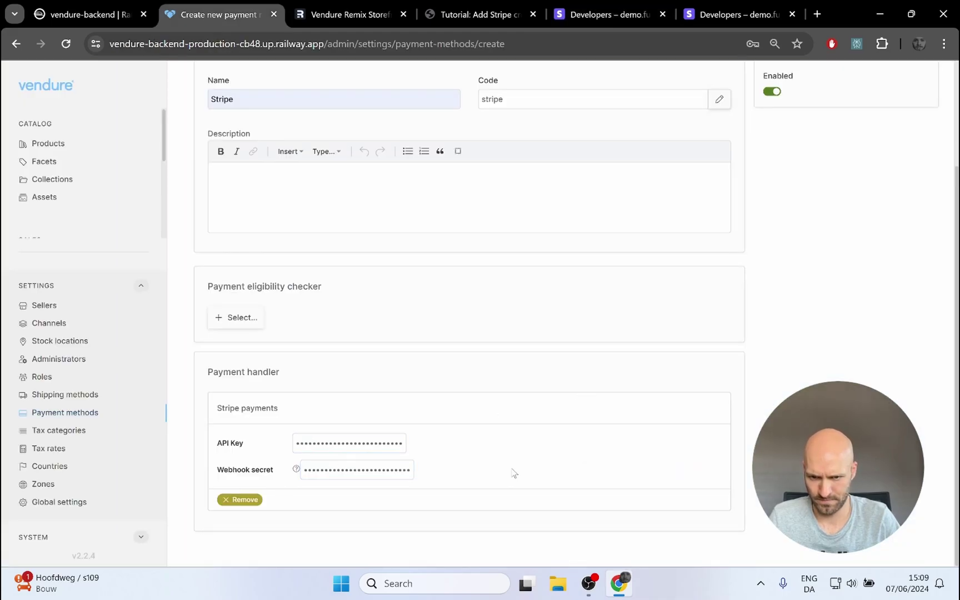
pyautogui.scroll(2, 451, 443)
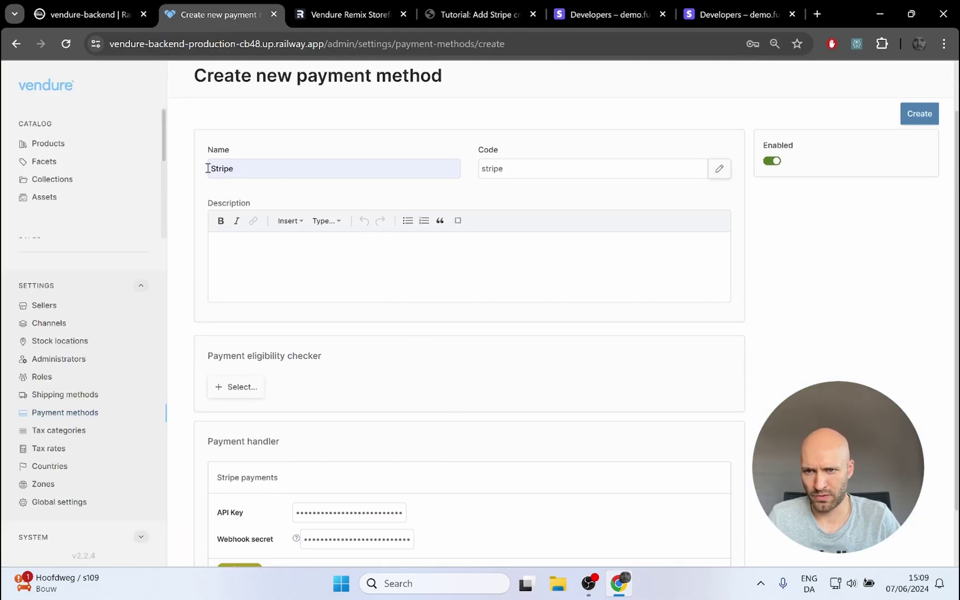
pyautogui.scroll(-2, 351, 371)
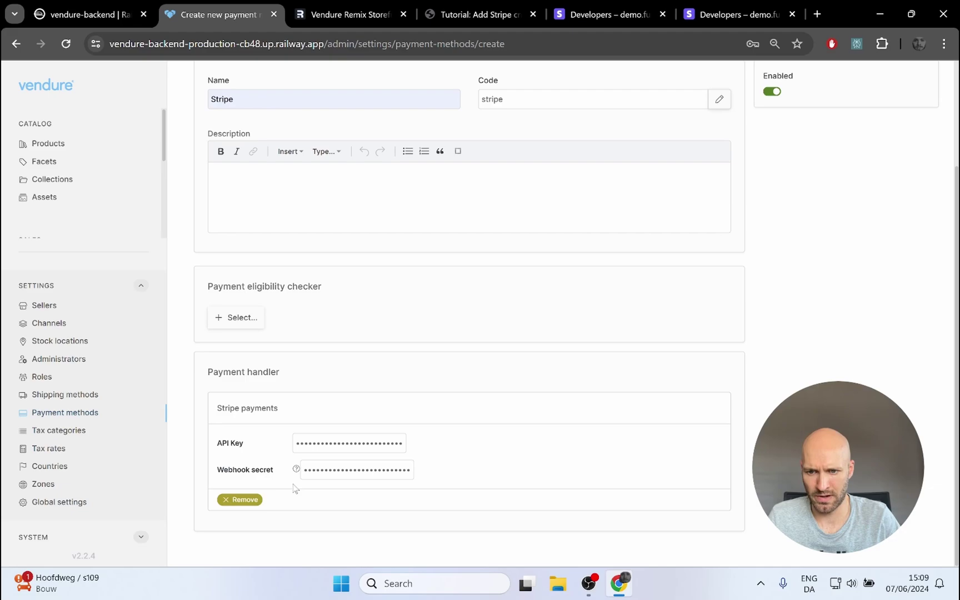
pyautogui.scroll(3, 616, 415)
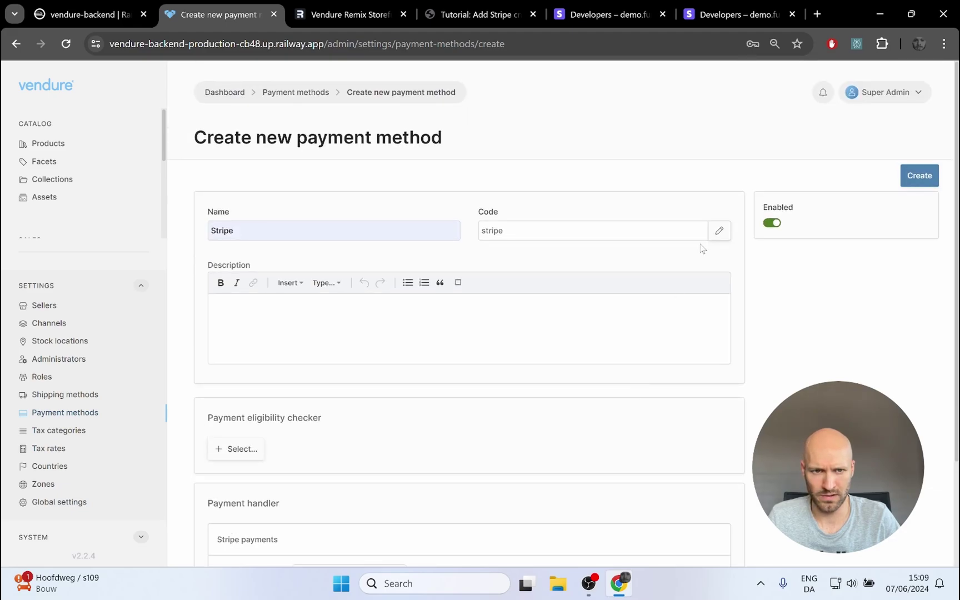
pyautogui.click(916, 177)
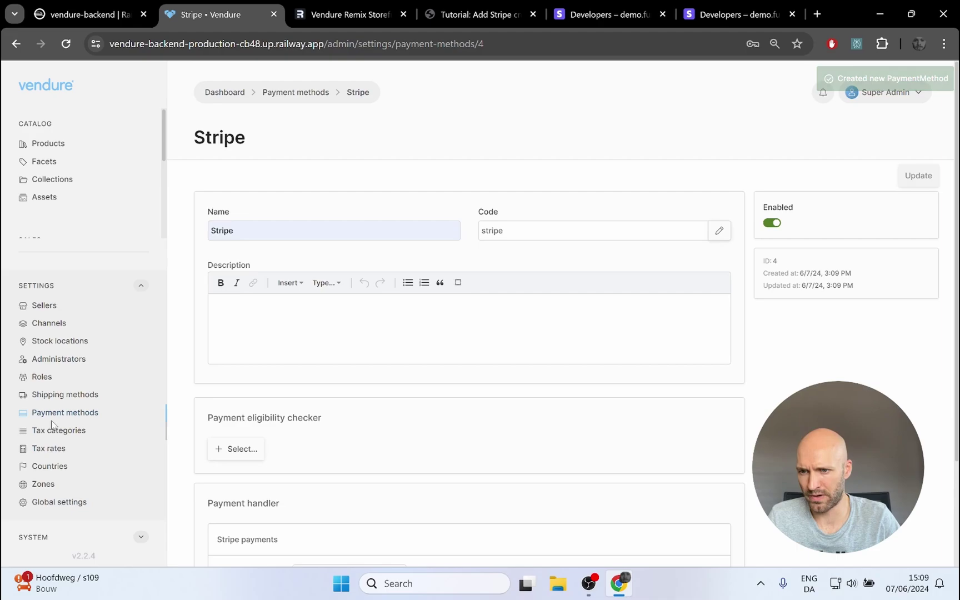
pyautogui.click(71, 413)
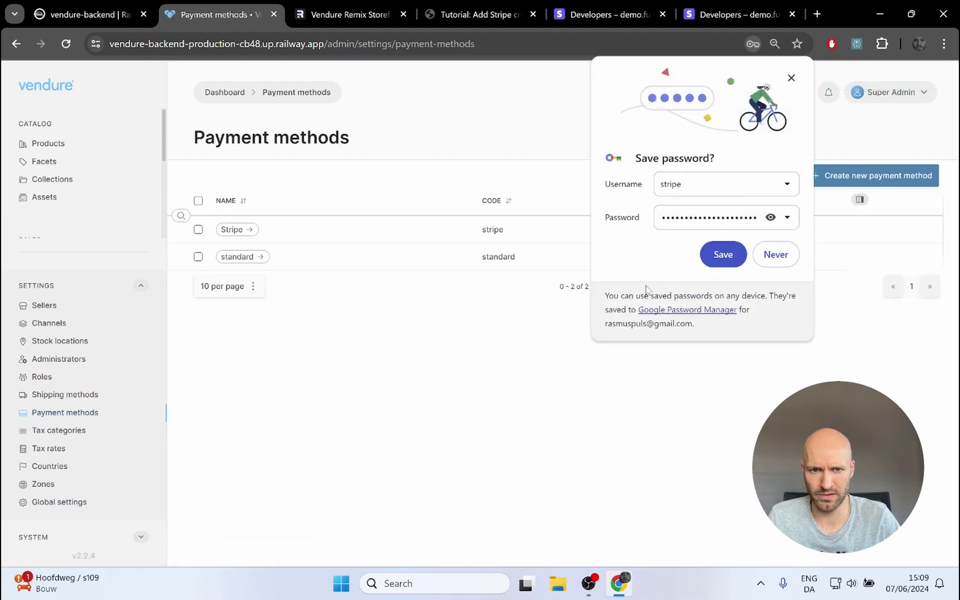
pyautogui.click(791, 78)
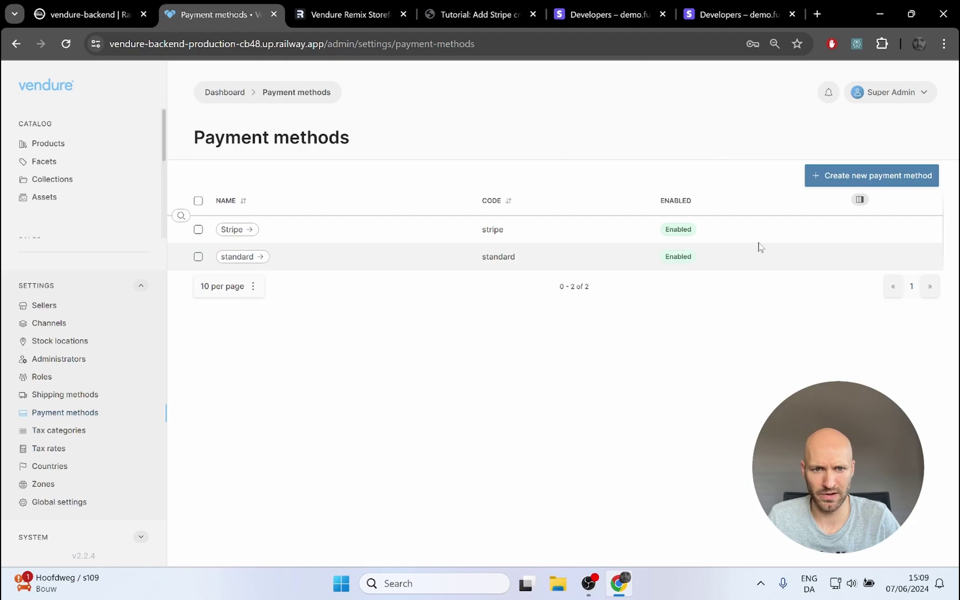
# Step: Bulk-delete the standard payment method and confirm the deletion
pyautogui.click(198, 257)
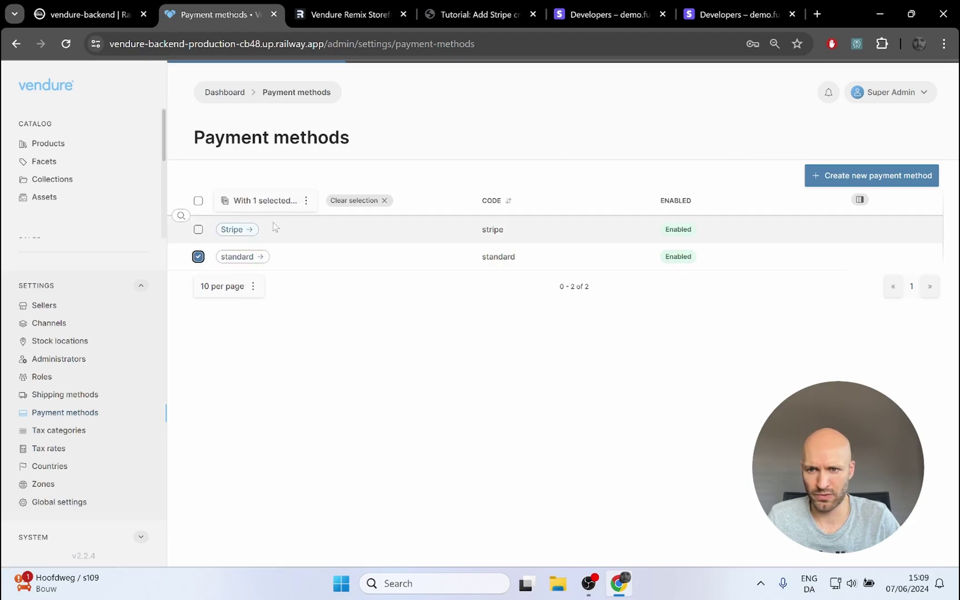
pyautogui.click(311, 202)
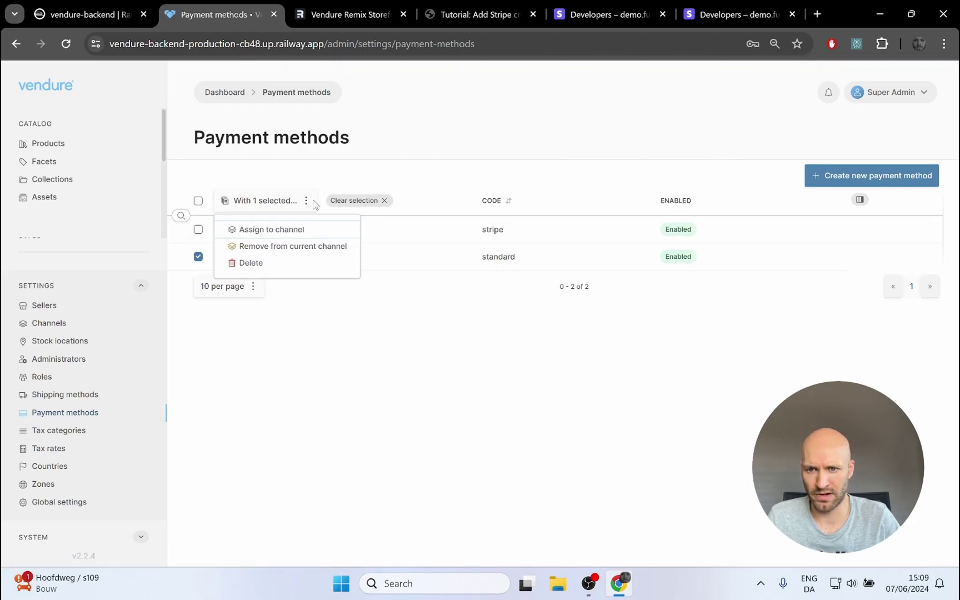
pyautogui.click(259, 264)
pyautogui.click(613, 345)
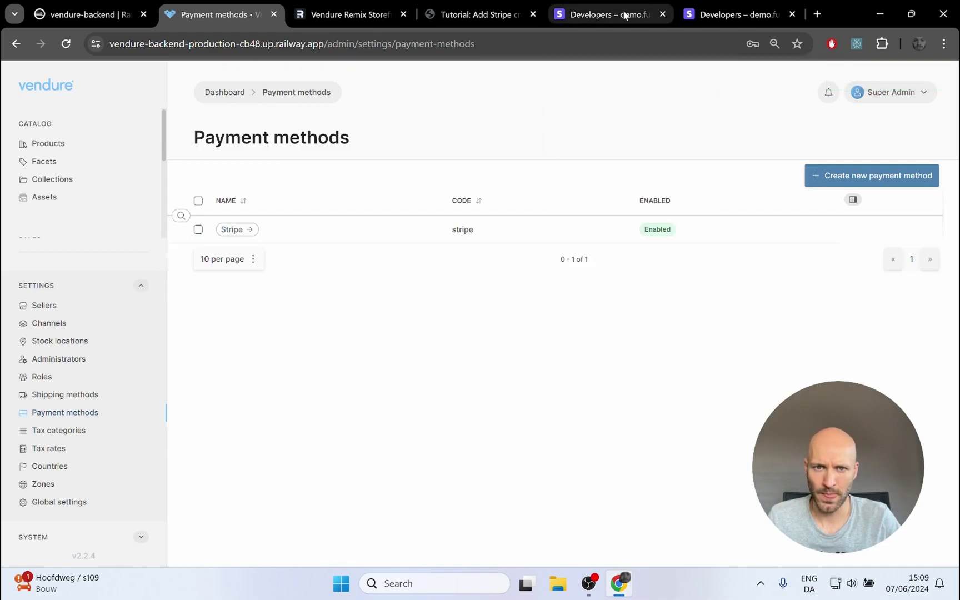
# Step: Close the Stripe webhook page, dismiss the revealed-key dialog, and copy the live publishable key
pyautogui.click(731, 15)
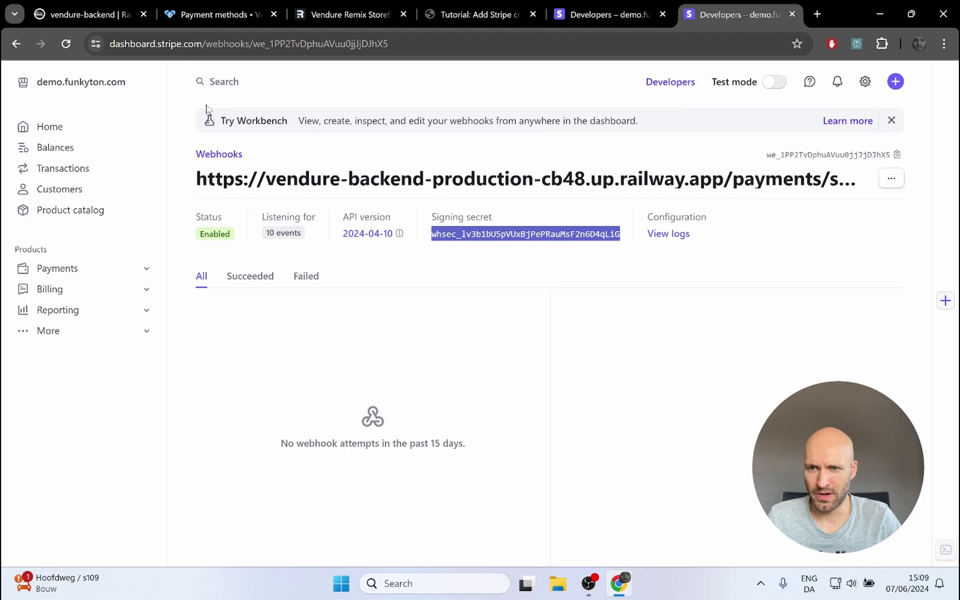
pyautogui.click(793, 15)
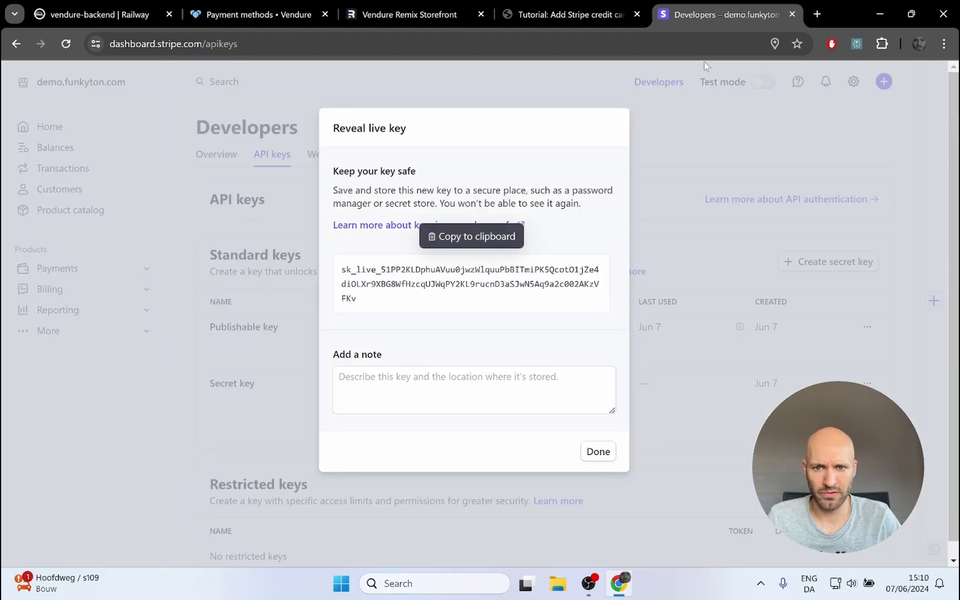
pyautogui.click(682, 123)
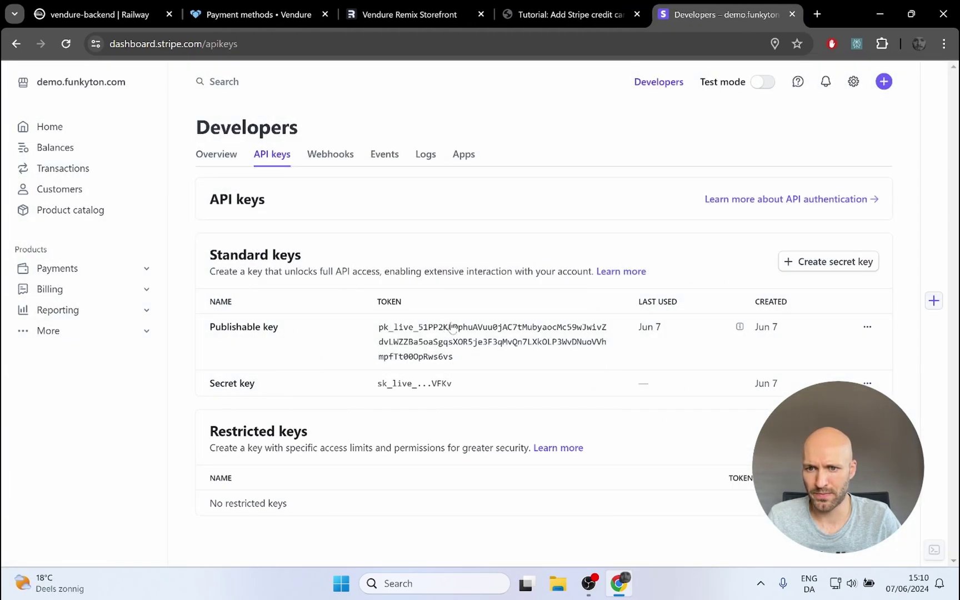
pyautogui.click(465, 363)
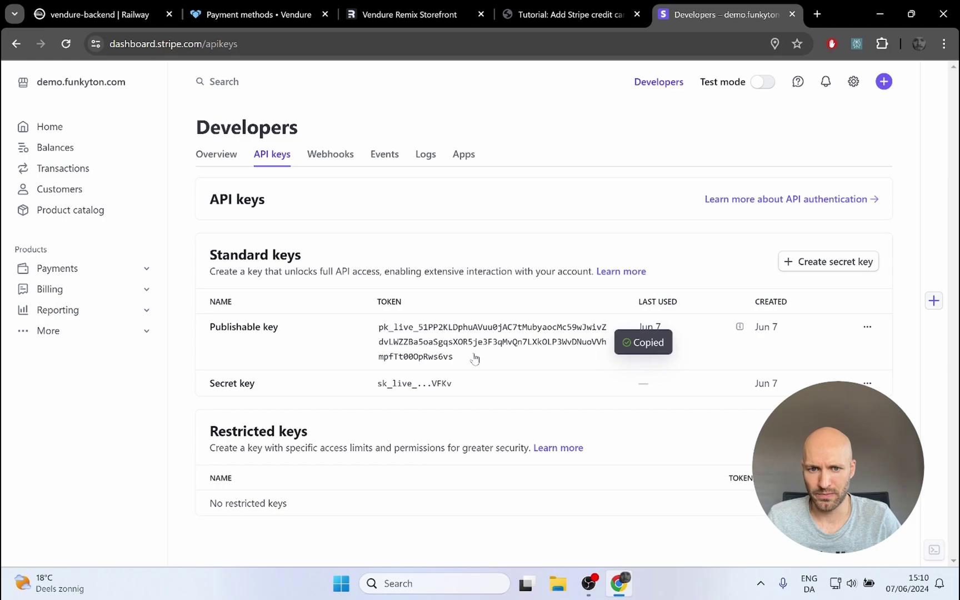
pyautogui.click(118, 17)
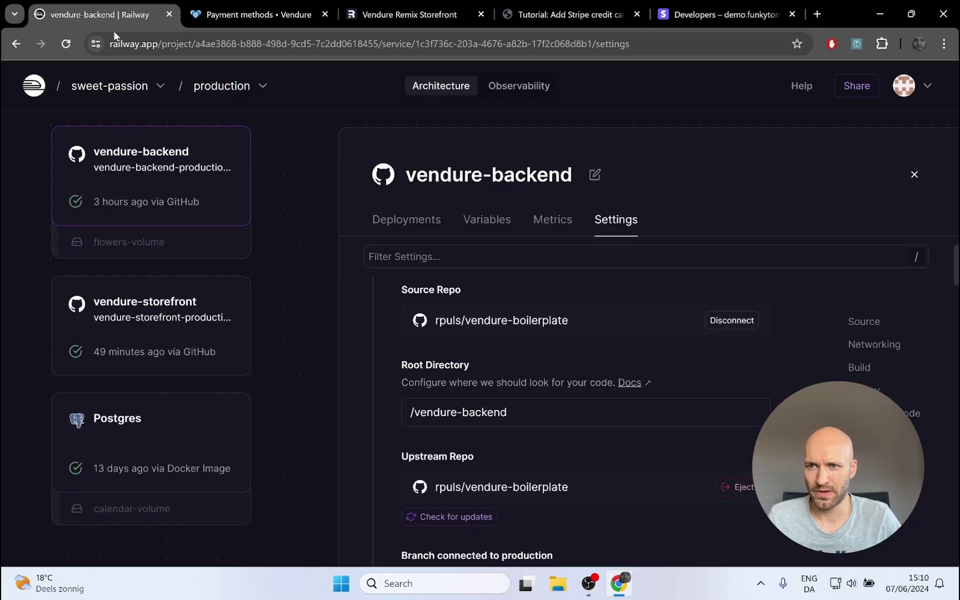
# Step: Start a new vendure-storefront variable with the live publishable key as its value
pyautogui.click(192, 332)
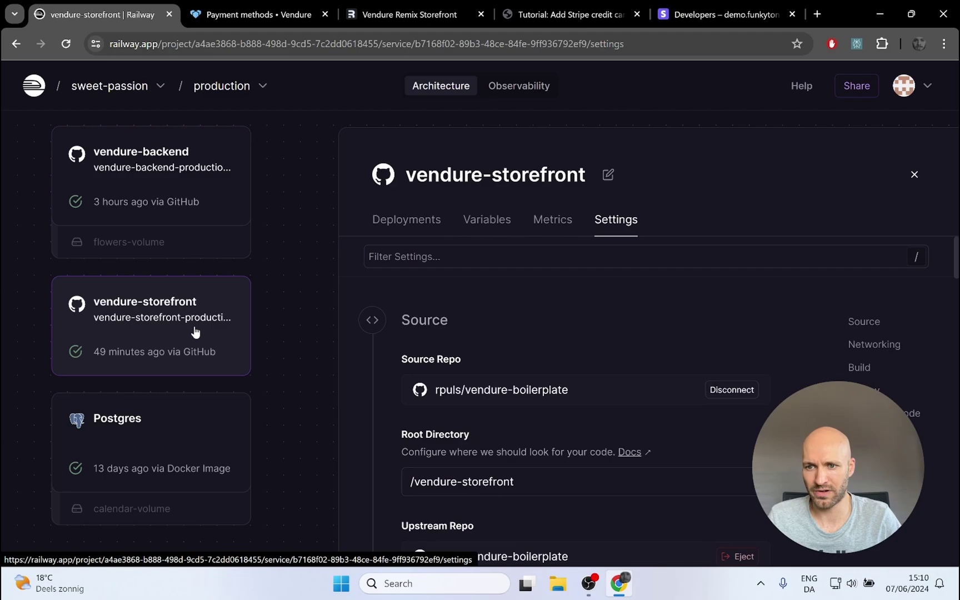
pyautogui.click(475, 222)
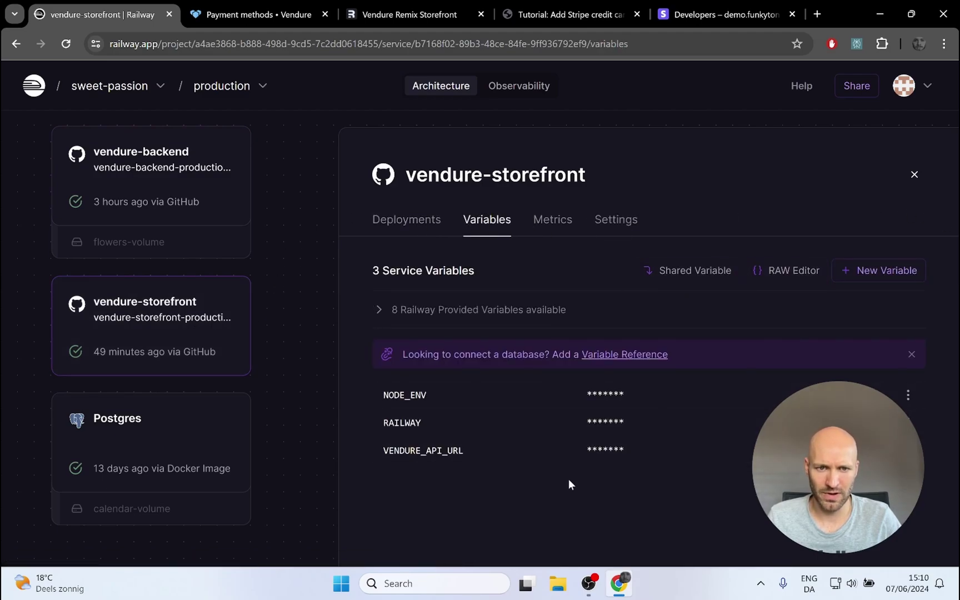
pyautogui.click(880, 281)
pyautogui.click(688, 269)
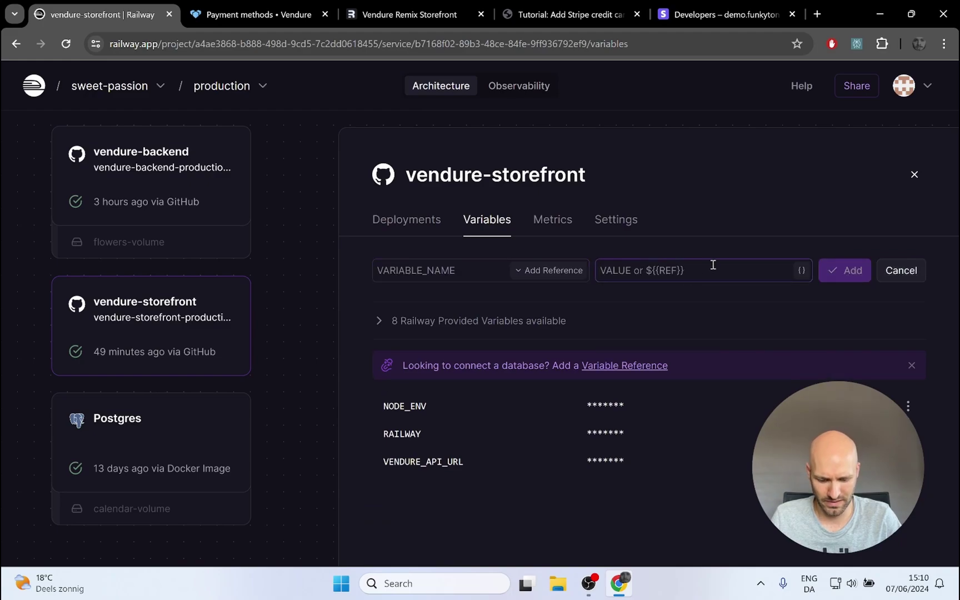
pyautogui.hotkey('ctrl', 'v')
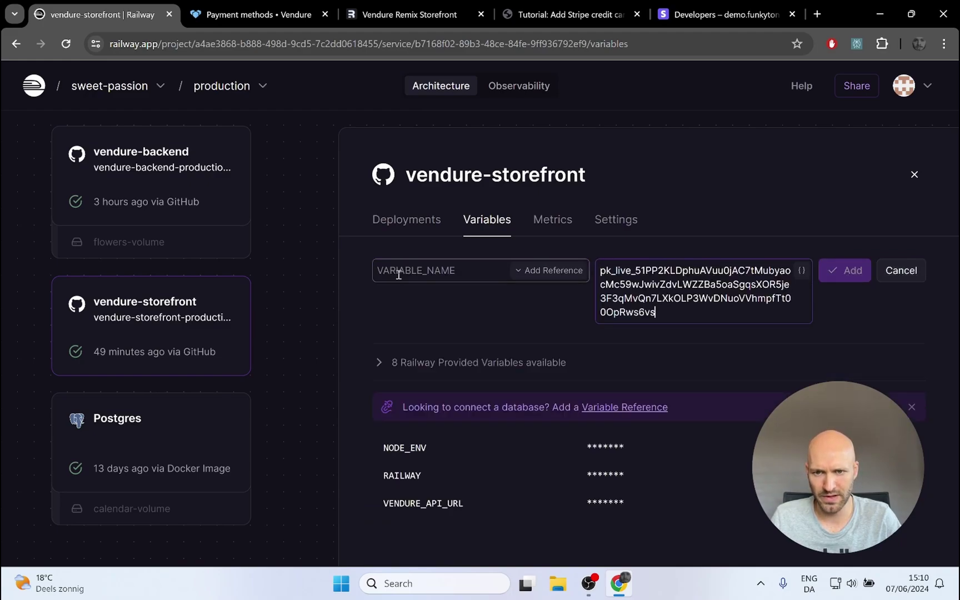
pyautogui.click(398, 274)
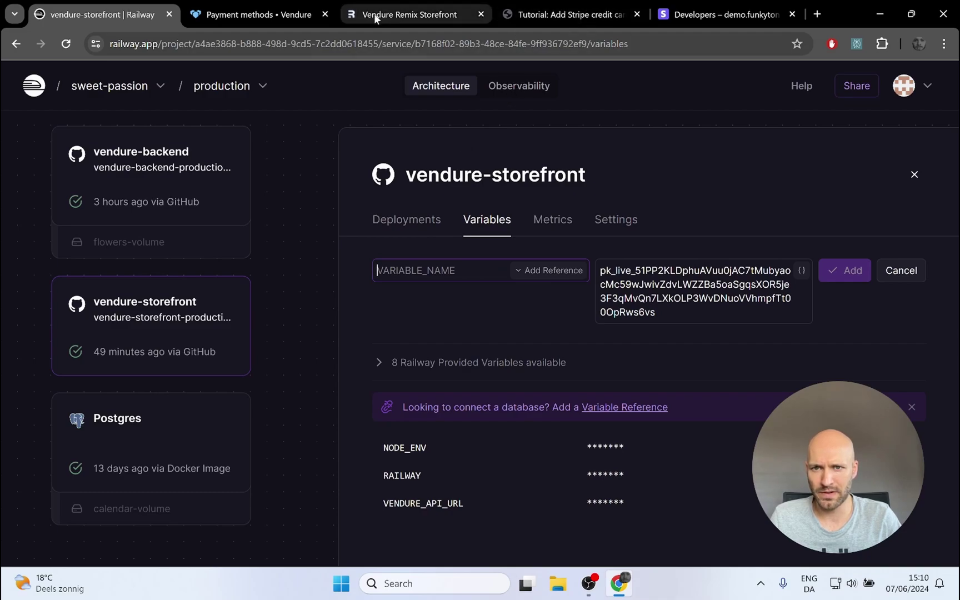
pyautogui.click(465, 7)
# Step: Scroll the tutorial to Step 3: Setup in Railway and copy the STRIPE_PUBLISHABLE_KEY name
pyautogui.click(567, 12)
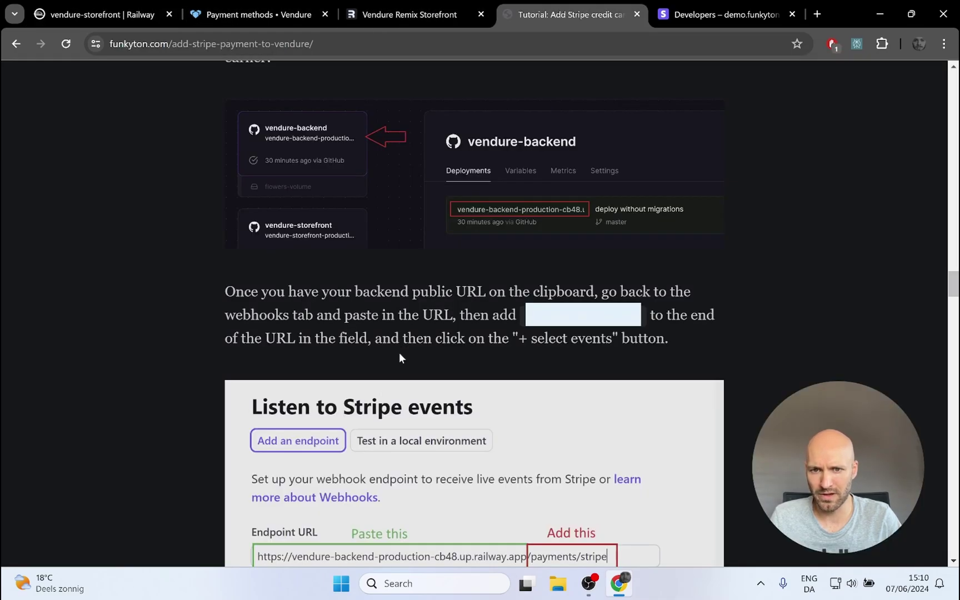
pyautogui.scroll(-20, 442, 313)
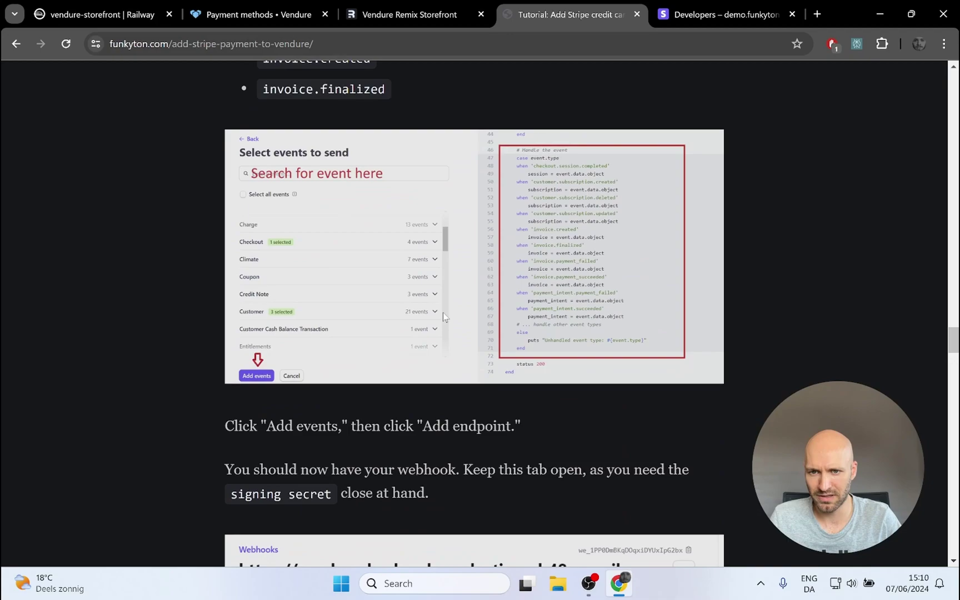
pyautogui.scroll(-10, 446, 315)
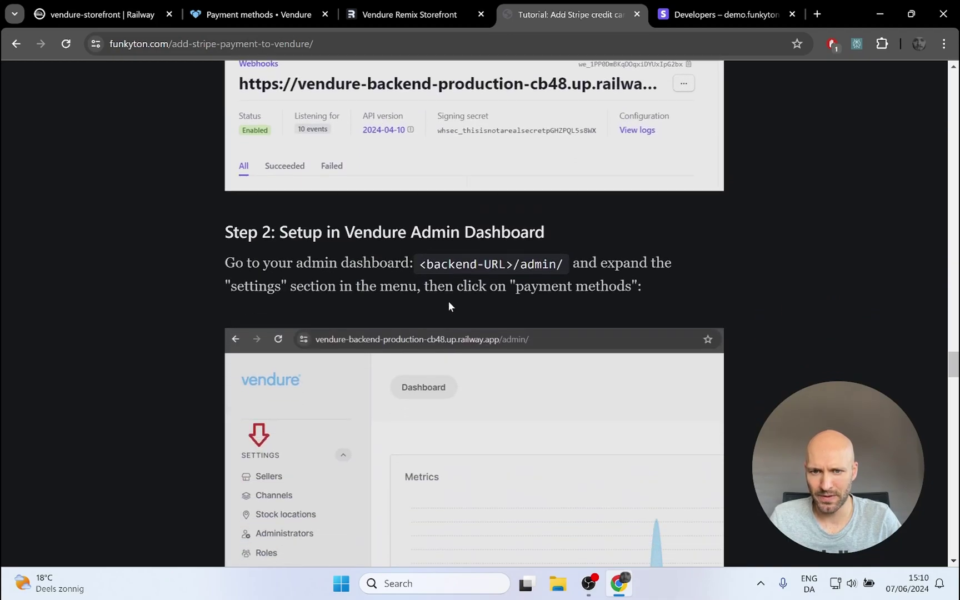
pyautogui.scroll(-10, 457, 300)
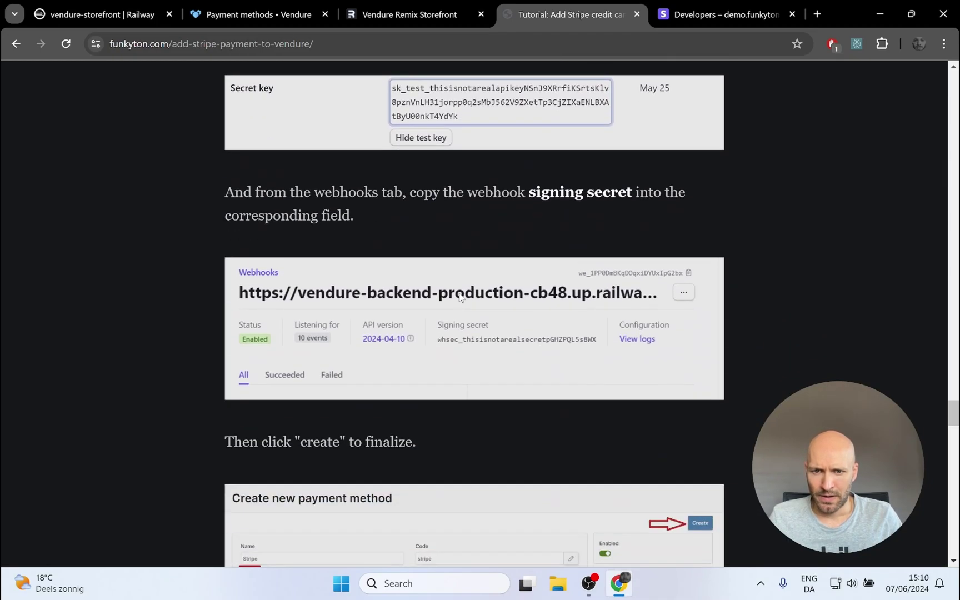
pyautogui.scroll(5, 460, 298)
pyautogui.scroll(1, 459, 298)
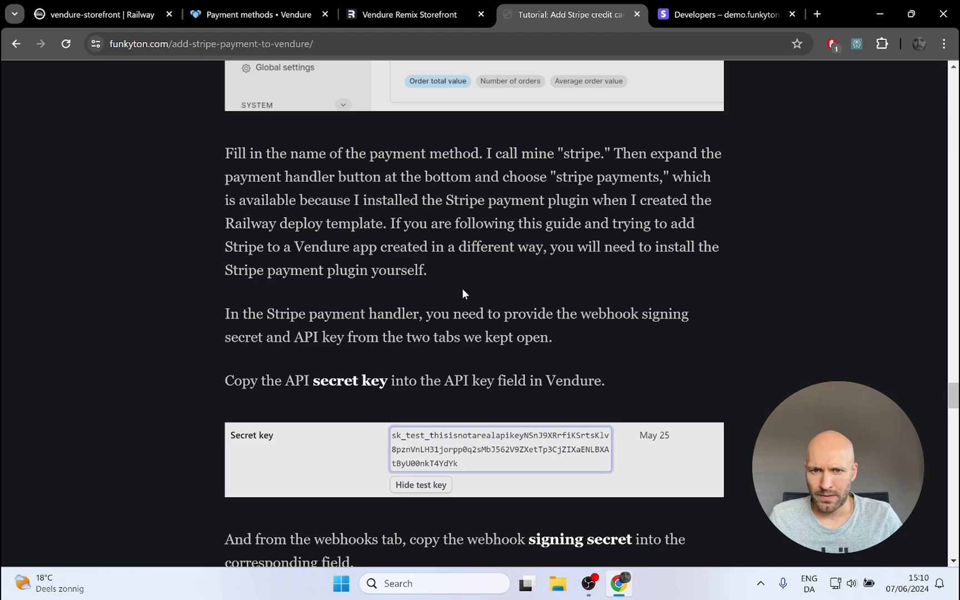
pyautogui.scroll(-15, 464, 288)
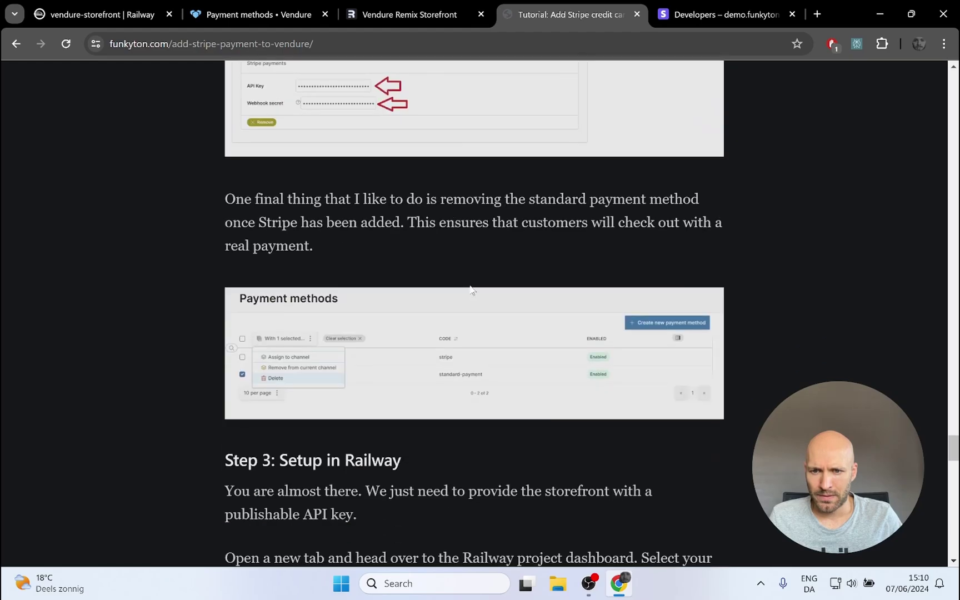
pyautogui.scroll(-7, 471, 287)
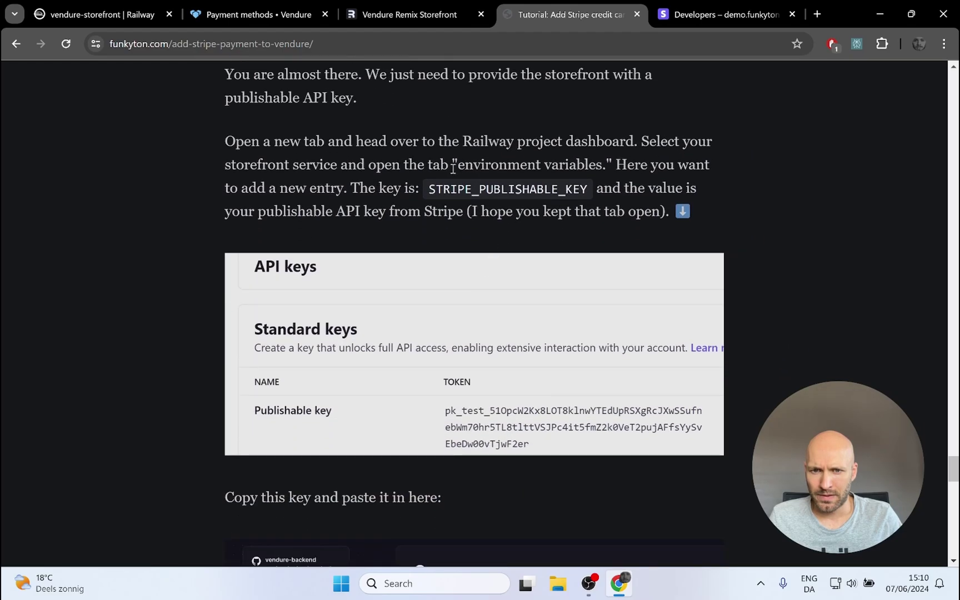
pyautogui.moveTo(431, 188); pyautogui.dragTo(584, 186)
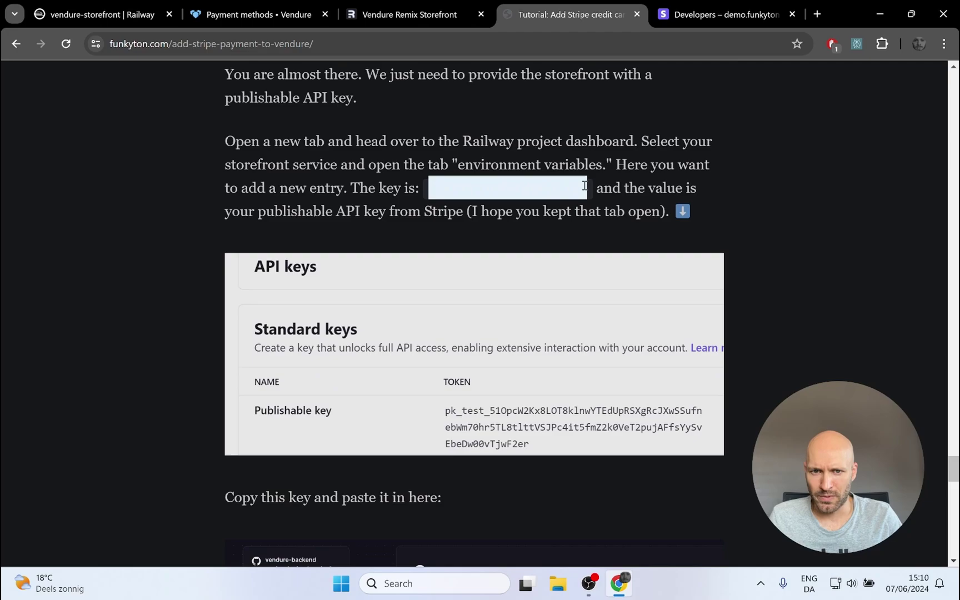
# Step: Name the storefront variable STRIPE_PUBLISHABLE_KEY, add it, and redeploy vendure-storefront
pyautogui.click(92, 17)
pyautogui.hotkey('ctrl', 'v')
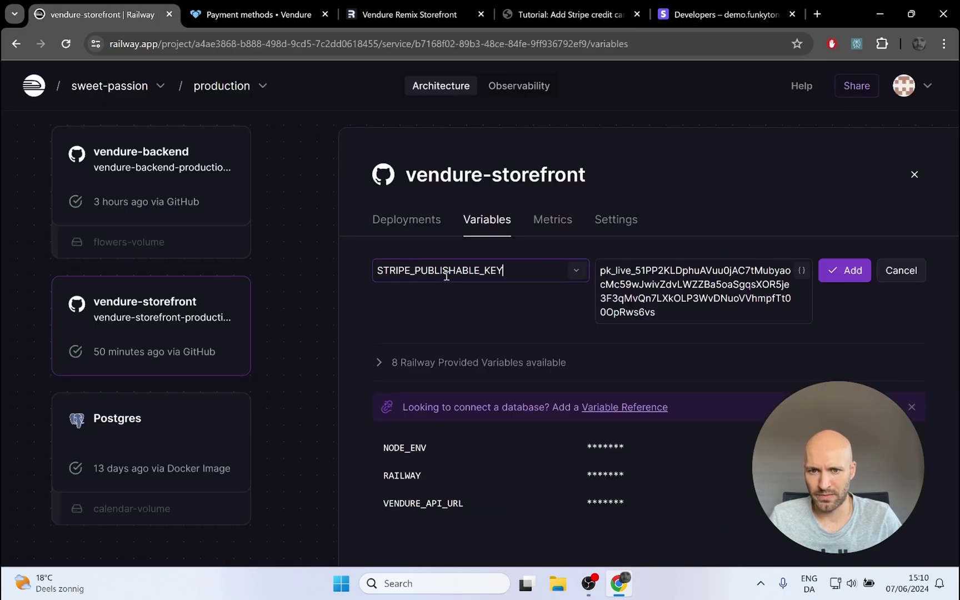
pyautogui.click(850, 273)
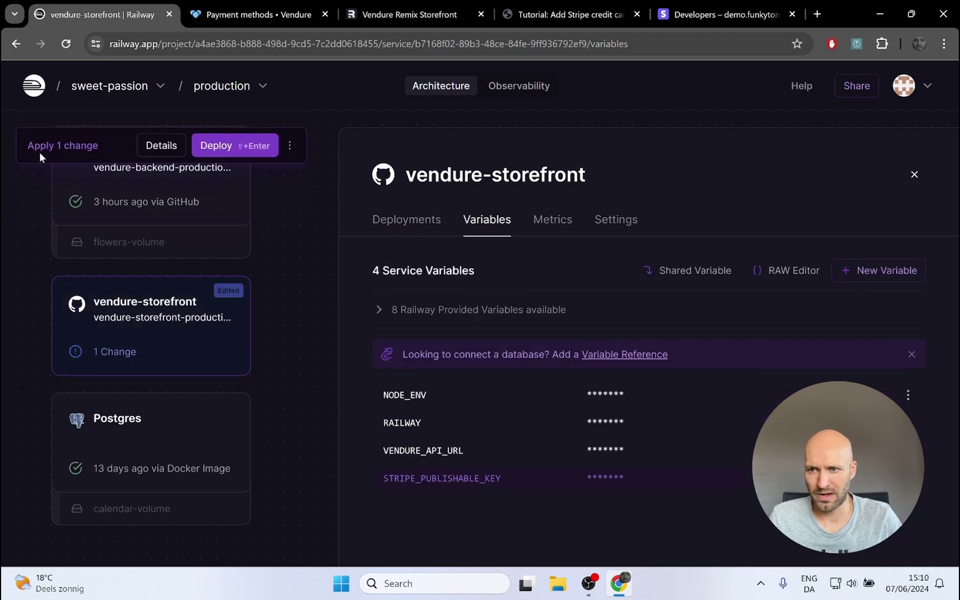
pyautogui.click(228, 147)
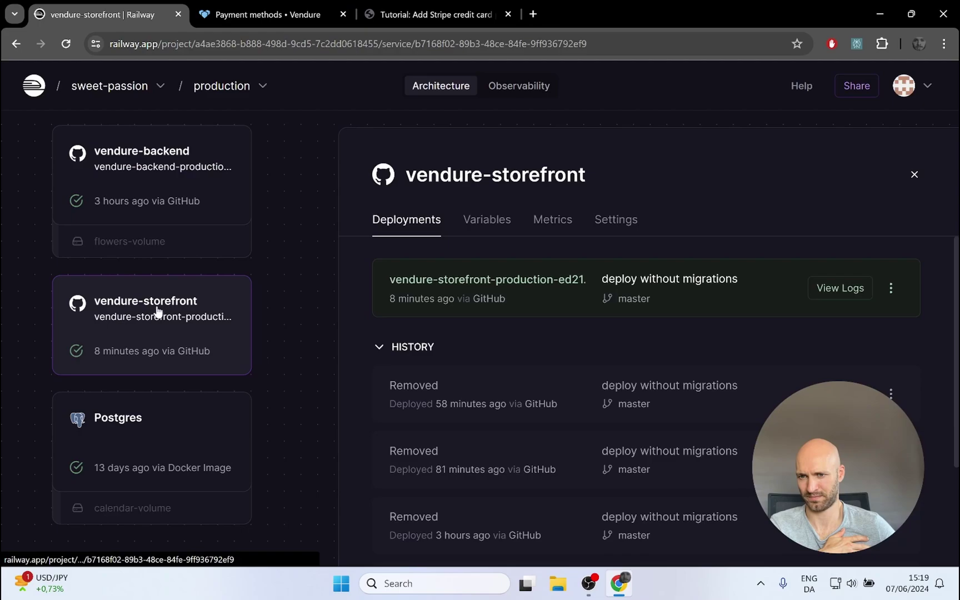
# Step: Check out the cat astronaut poster on the live storefront through to the Stripe card payment step
pyautogui.keyDown('ctrl'); pyautogui.click(481, 280); pyautogui.keyUp('ctrl')
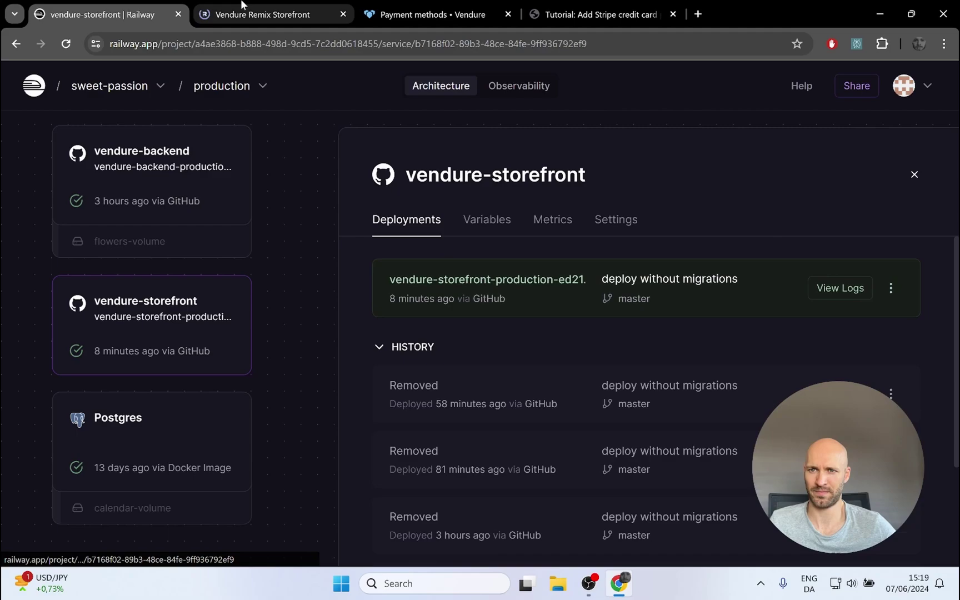
pyautogui.click(228, 16)
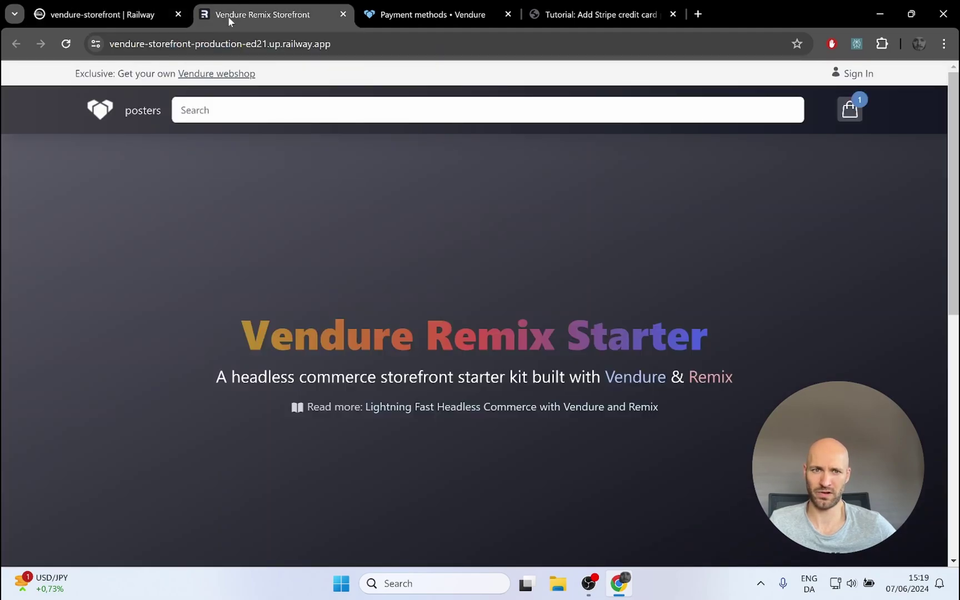
pyautogui.click(844, 115)
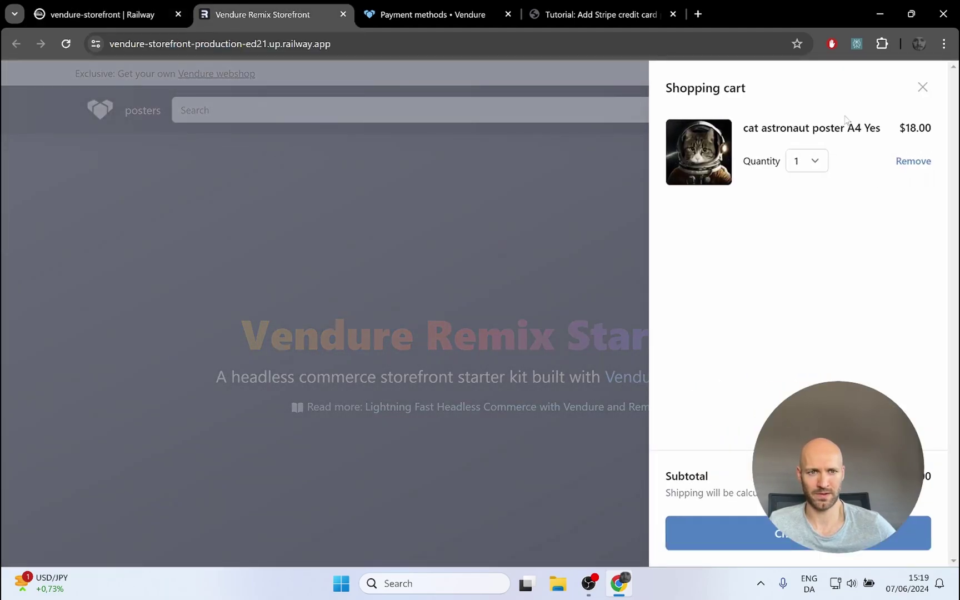
pyautogui.click(776, 547)
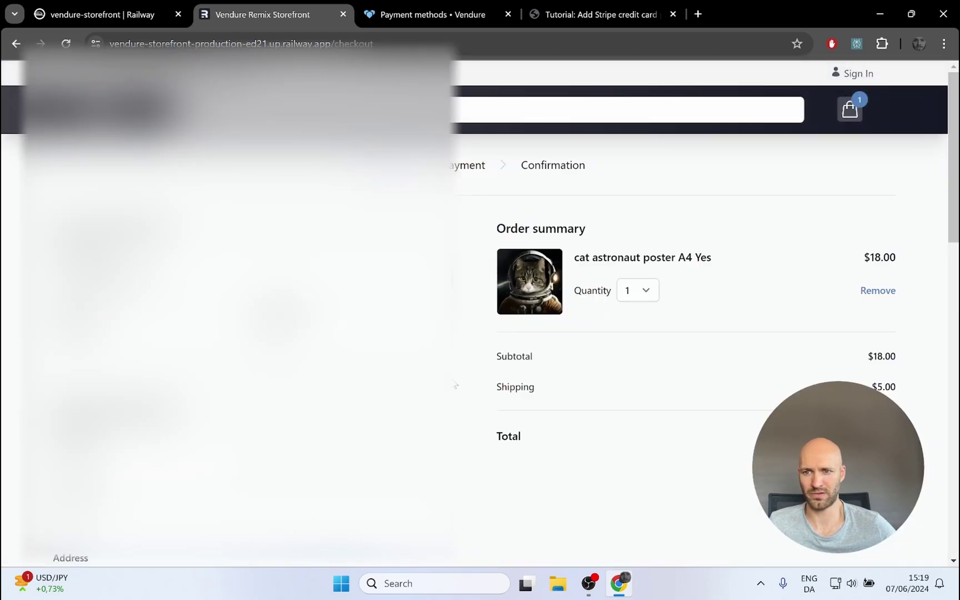
pyautogui.scroll(-10, 225, 355)
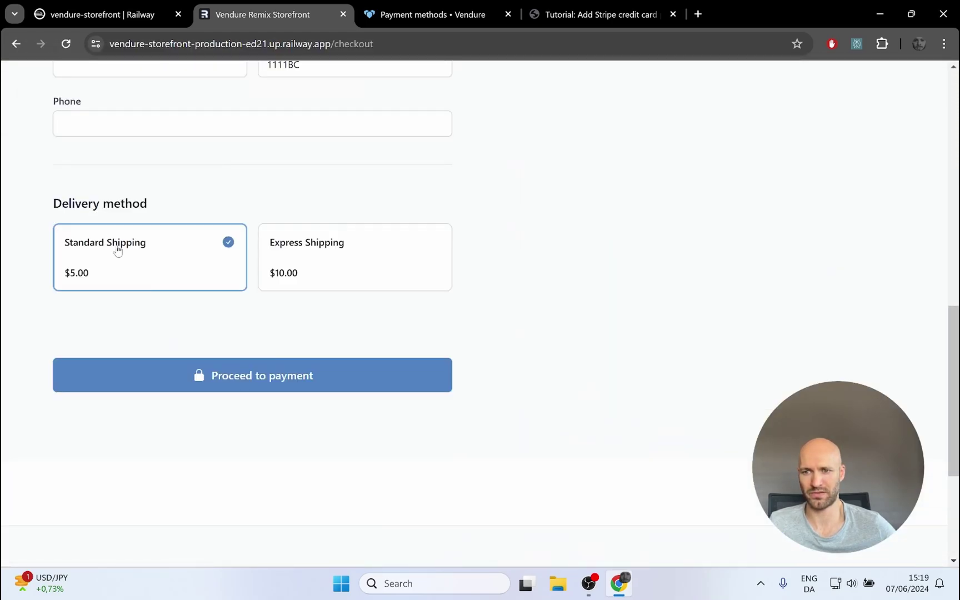
pyautogui.click(253, 373)
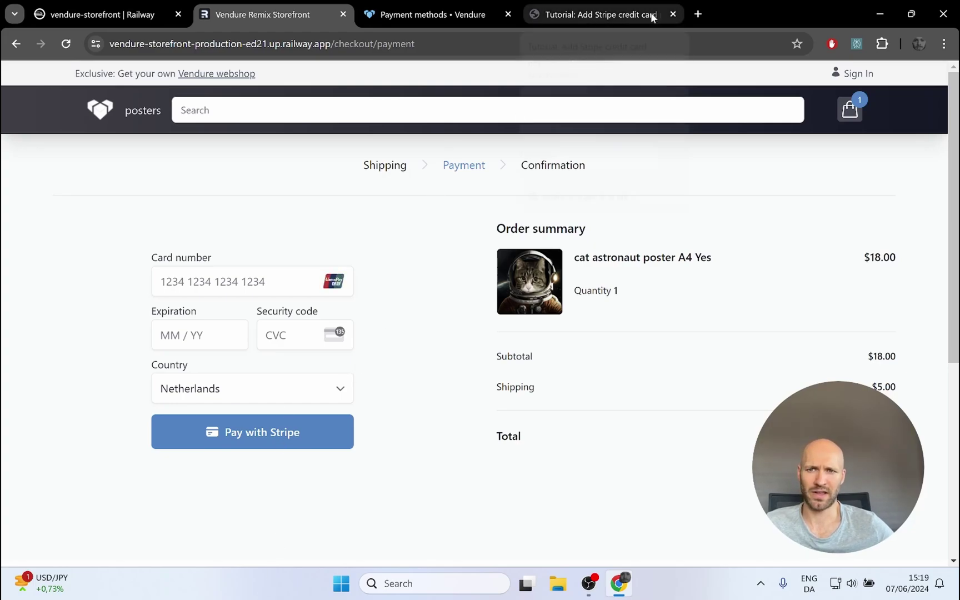
# Step: Open dashboard.stripe.com in a new tab
pyautogui.click(696, 15)
pyautogui.write('das')
pyautogui.press('Return')
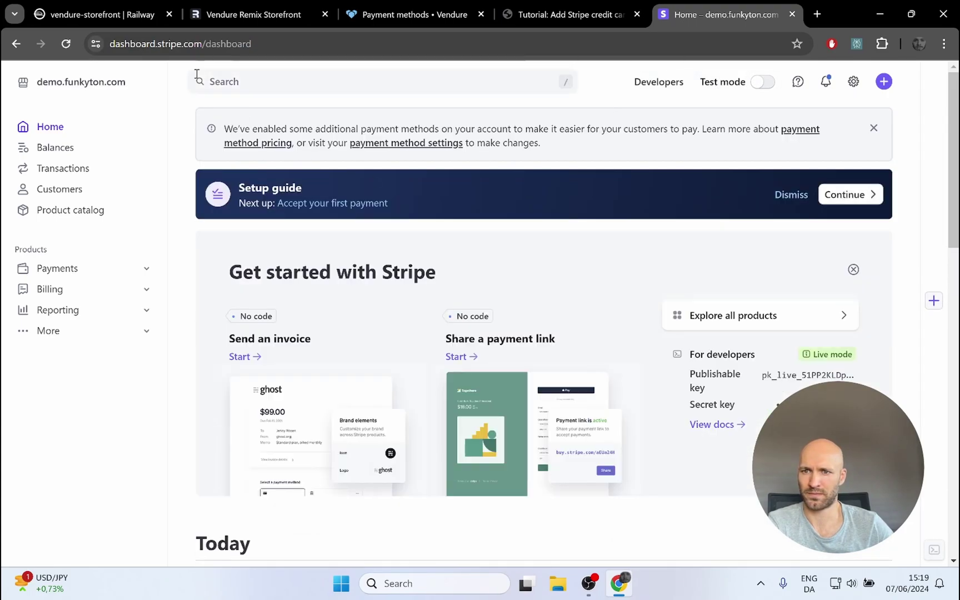
pyautogui.click(275, 21)
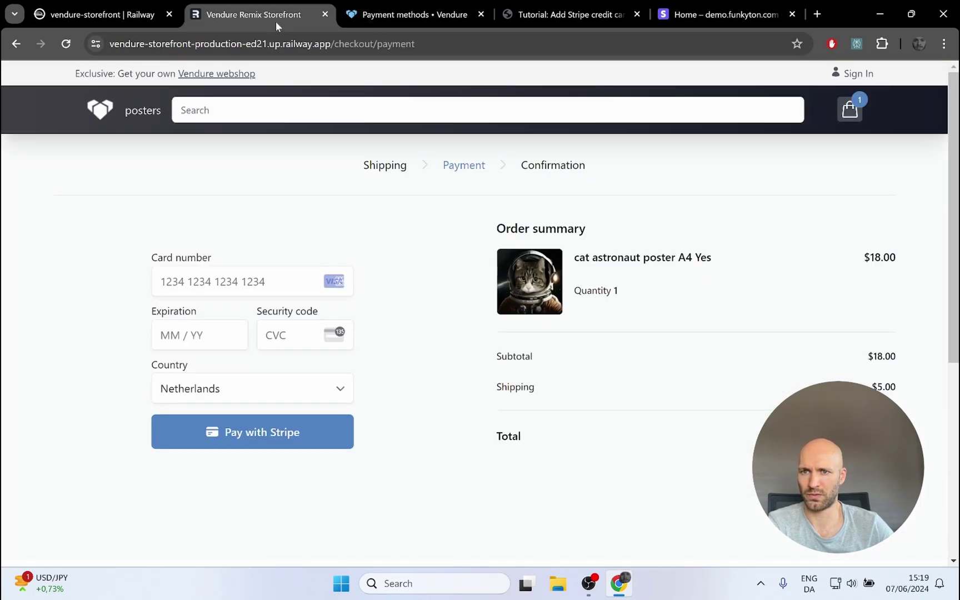
pyautogui.click(193, 285)
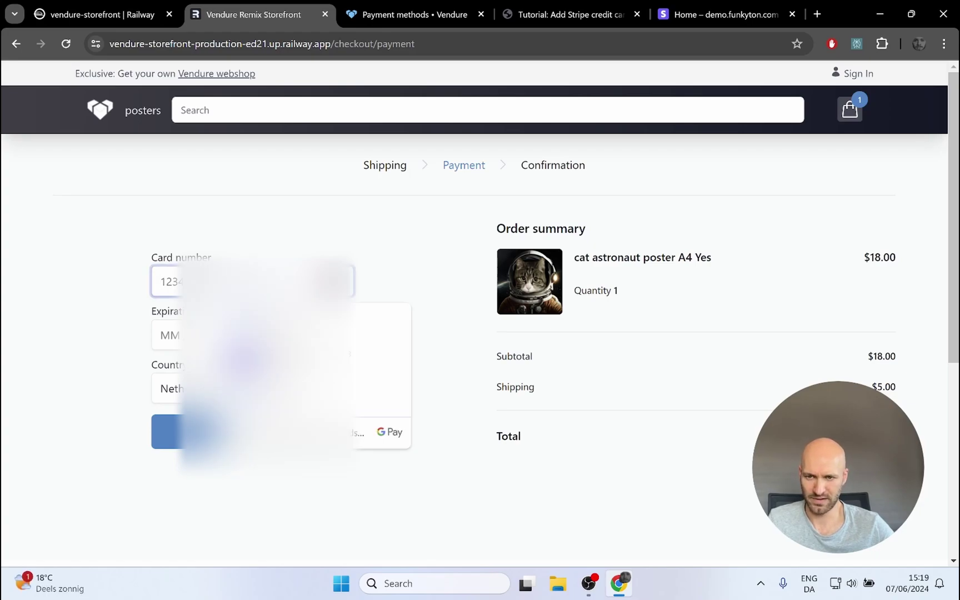
pyautogui.write('342')
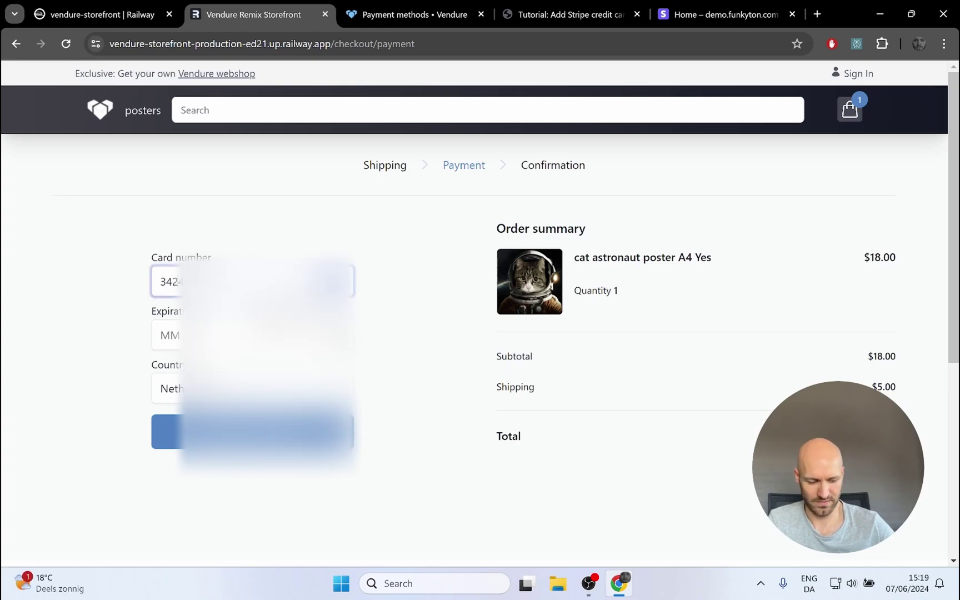
pyautogui.press('BackSpace')
pyautogui.press('BackSpace')
pyautogui.press('BackSpace')
pyautogui.write('42424242')
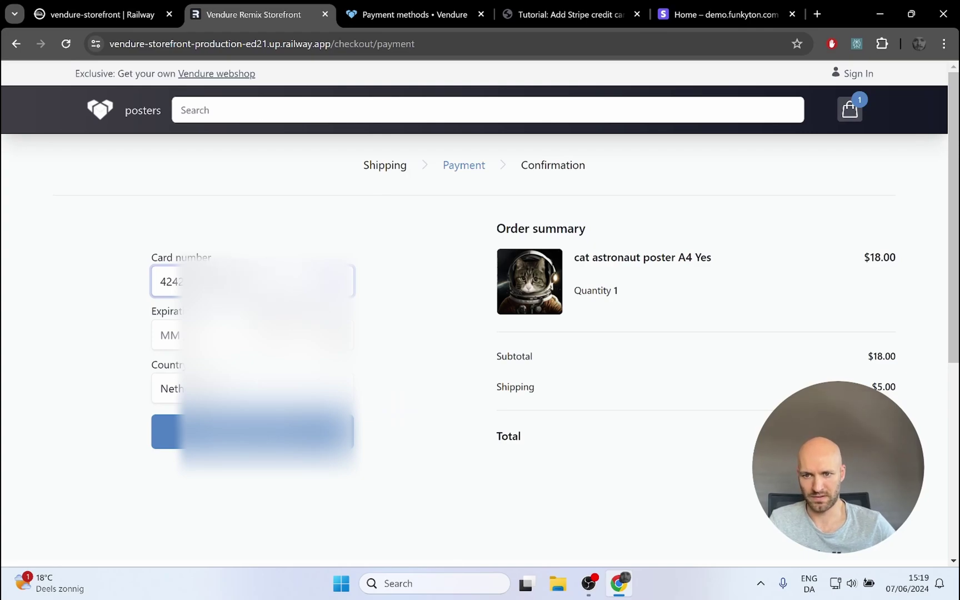
pyautogui.click(180, 329)
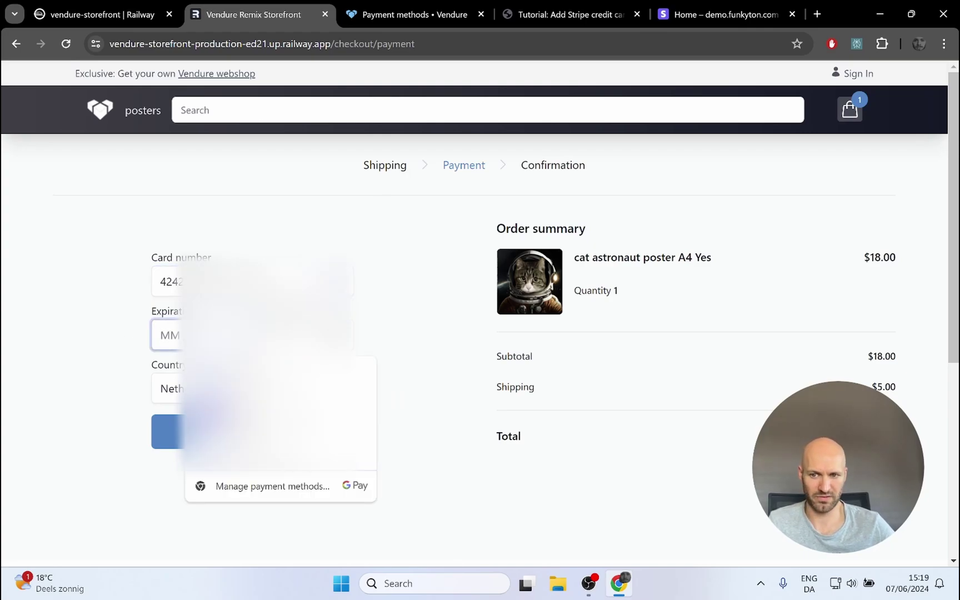
pyautogui.write('1234')
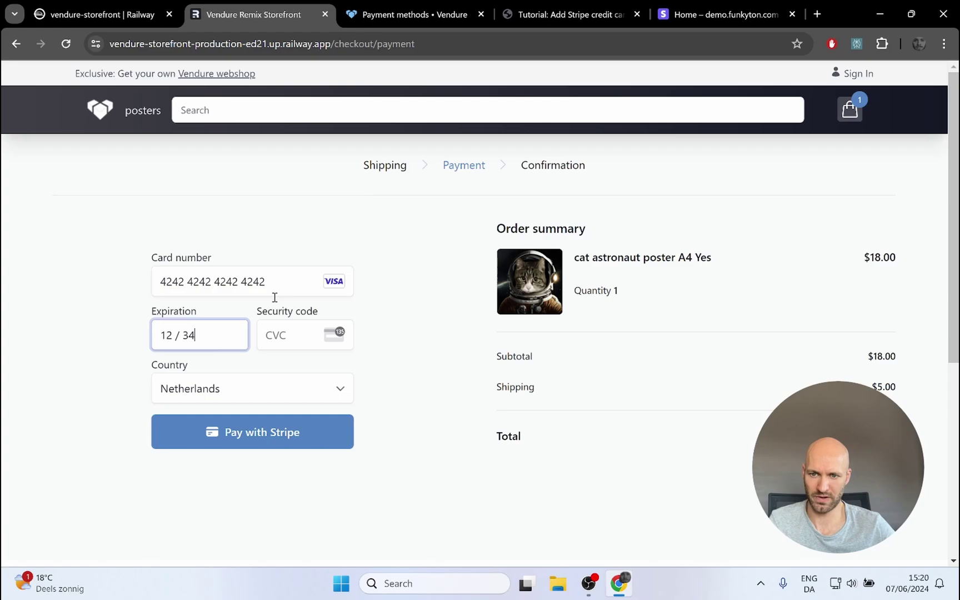
pyautogui.click(276, 334)
pyautogui.write('123')
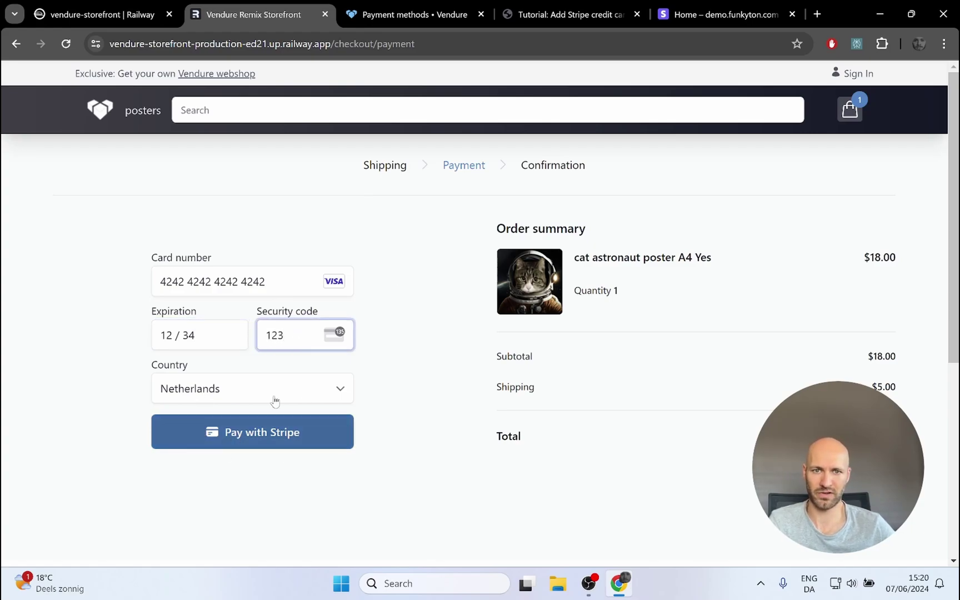
# Step: Submit the Stripe payment and check the DevTools console for the live-mode decline error
pyautogui.click(225, 442)
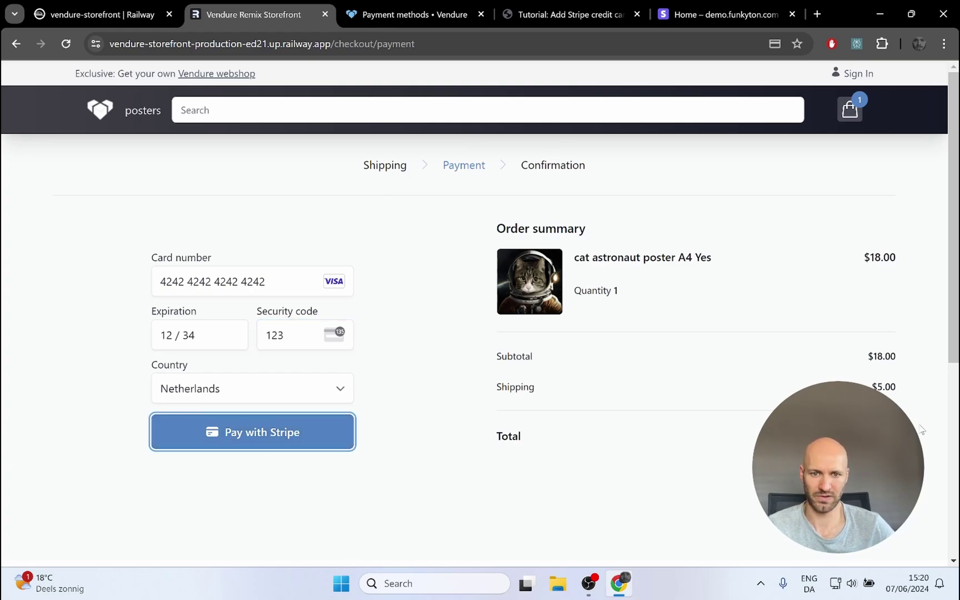
pyautogui.press('F12')
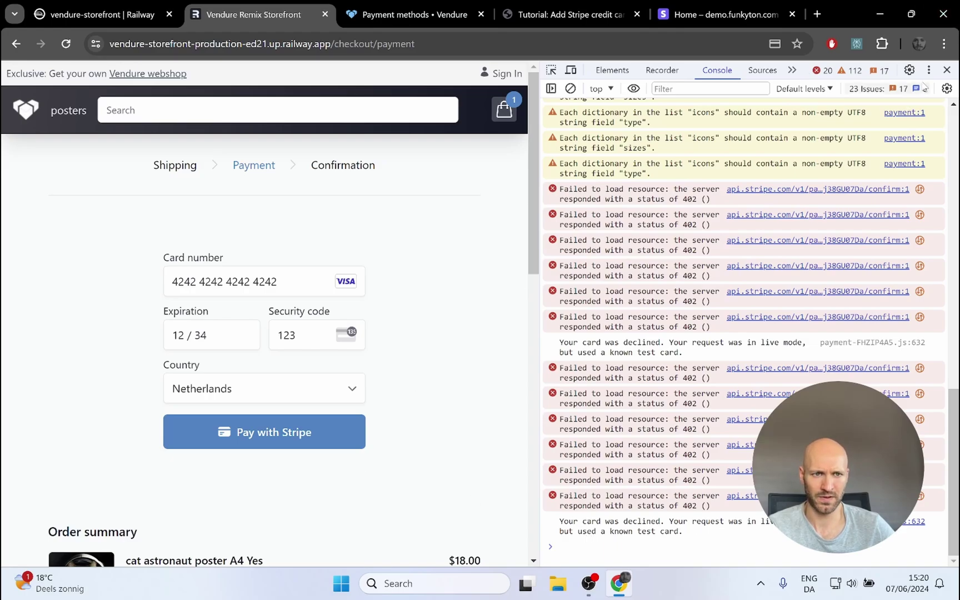
pyautogui.click(947, 69)
# Step: Check Stripe Transactions, which lists one incomplete $23.00 payment, then return to Vendure
pyautogui.click(723, 15)
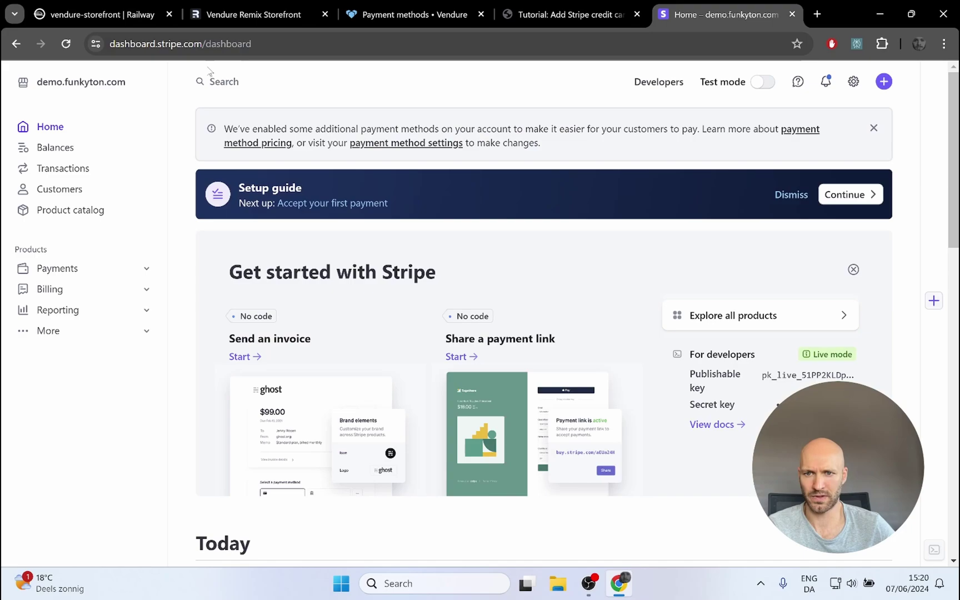
pyautogui.click(41, 170)
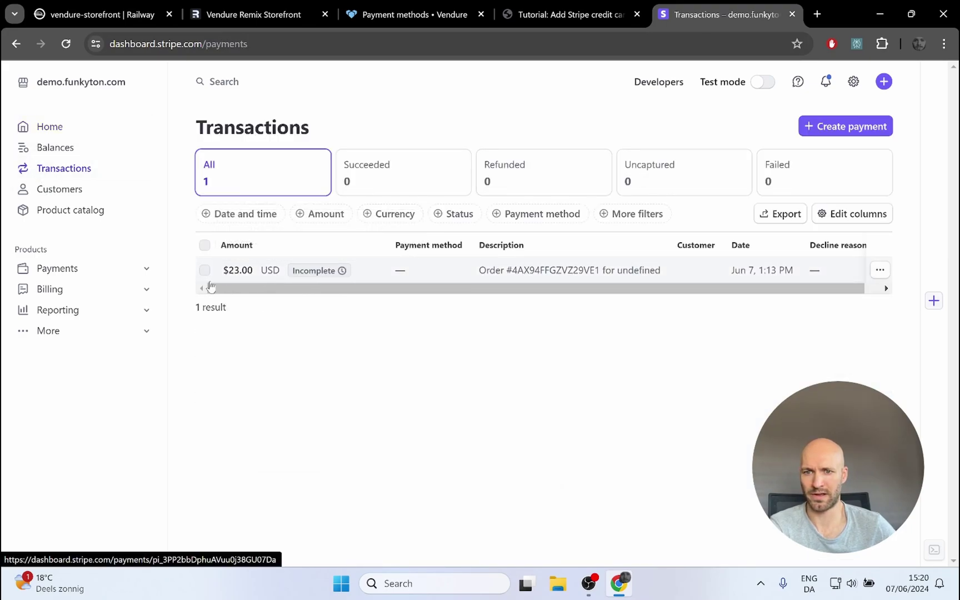
pyautogui.moveTo(334, 278)
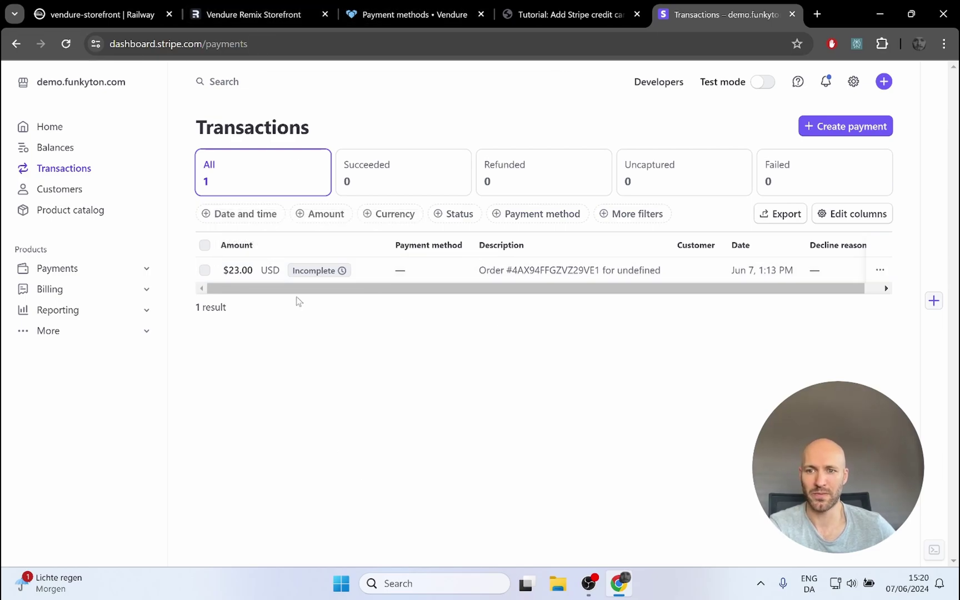
pyautogui.click(409, 16)
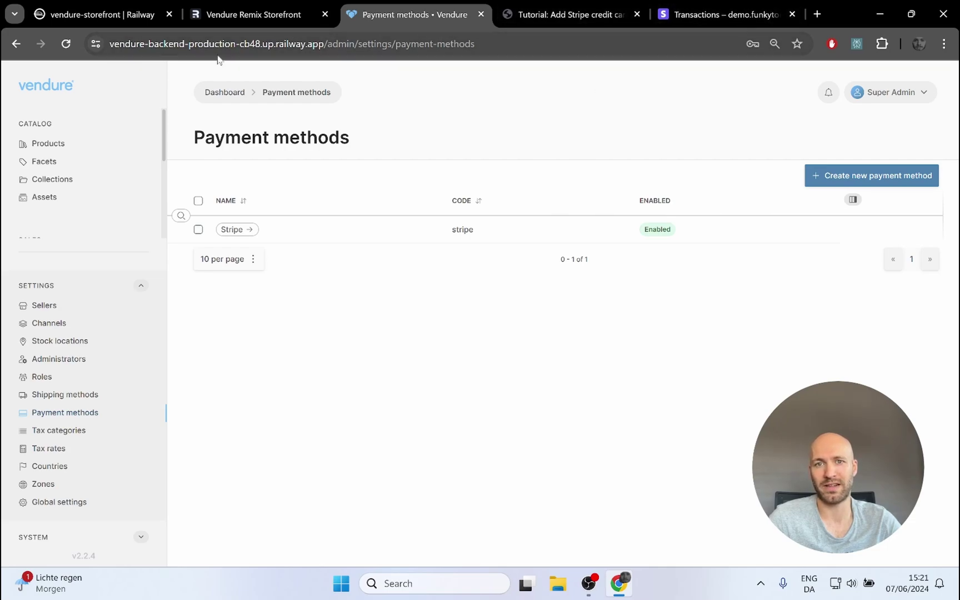
# Step: From the Vendure Orders list, open the customer who placed the $23.00 order
pyautogui.click(248, 15)
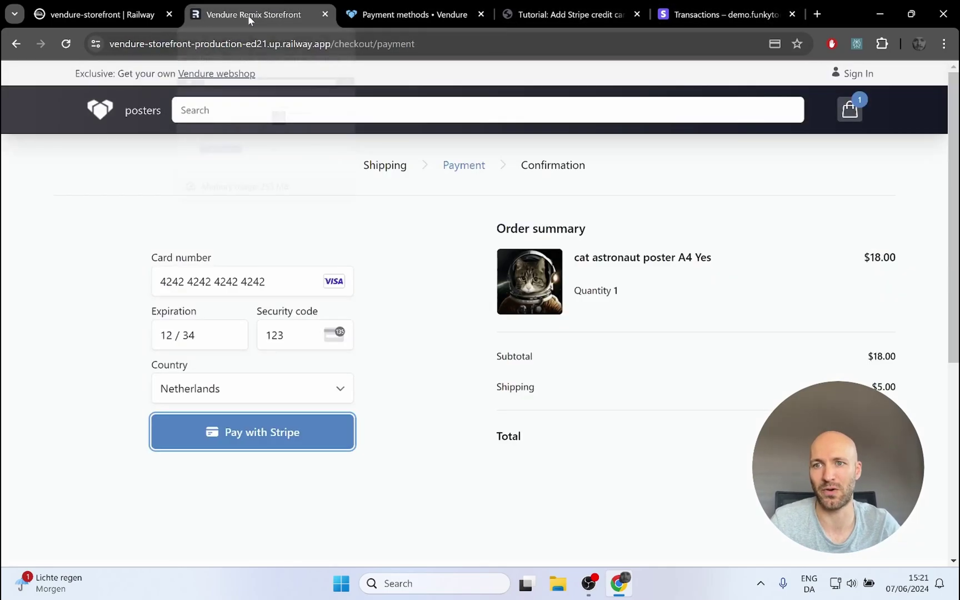
pyautogui.click(423, 15)
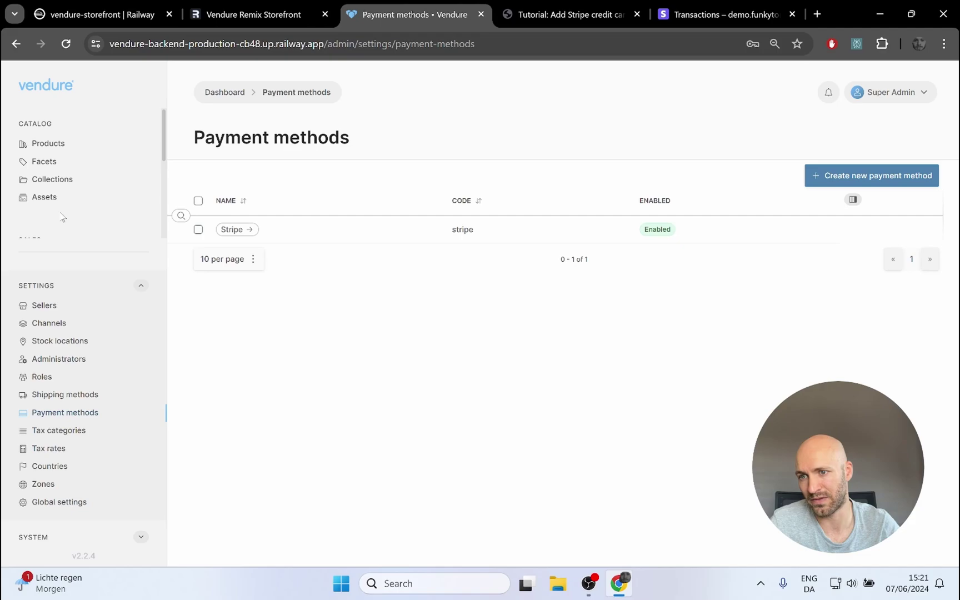
pyautogui.click(140, 283)
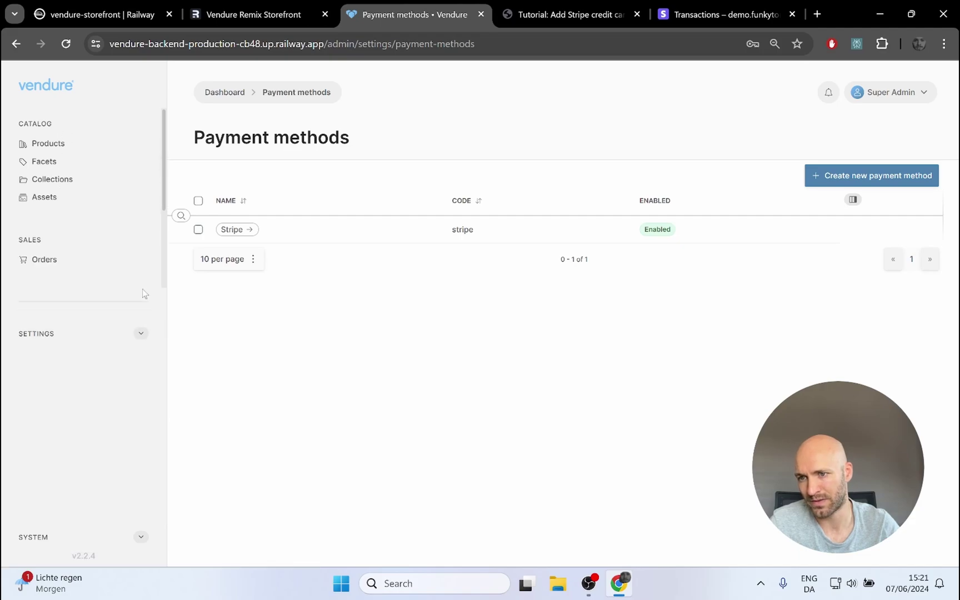
pyautogui.click(49, 268)
pyautogui.click(415, 238)
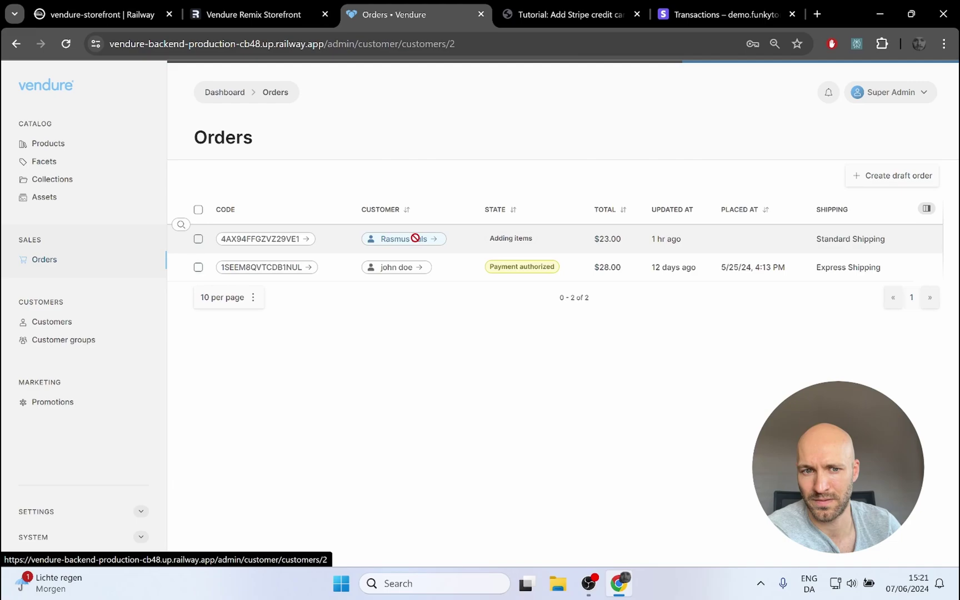